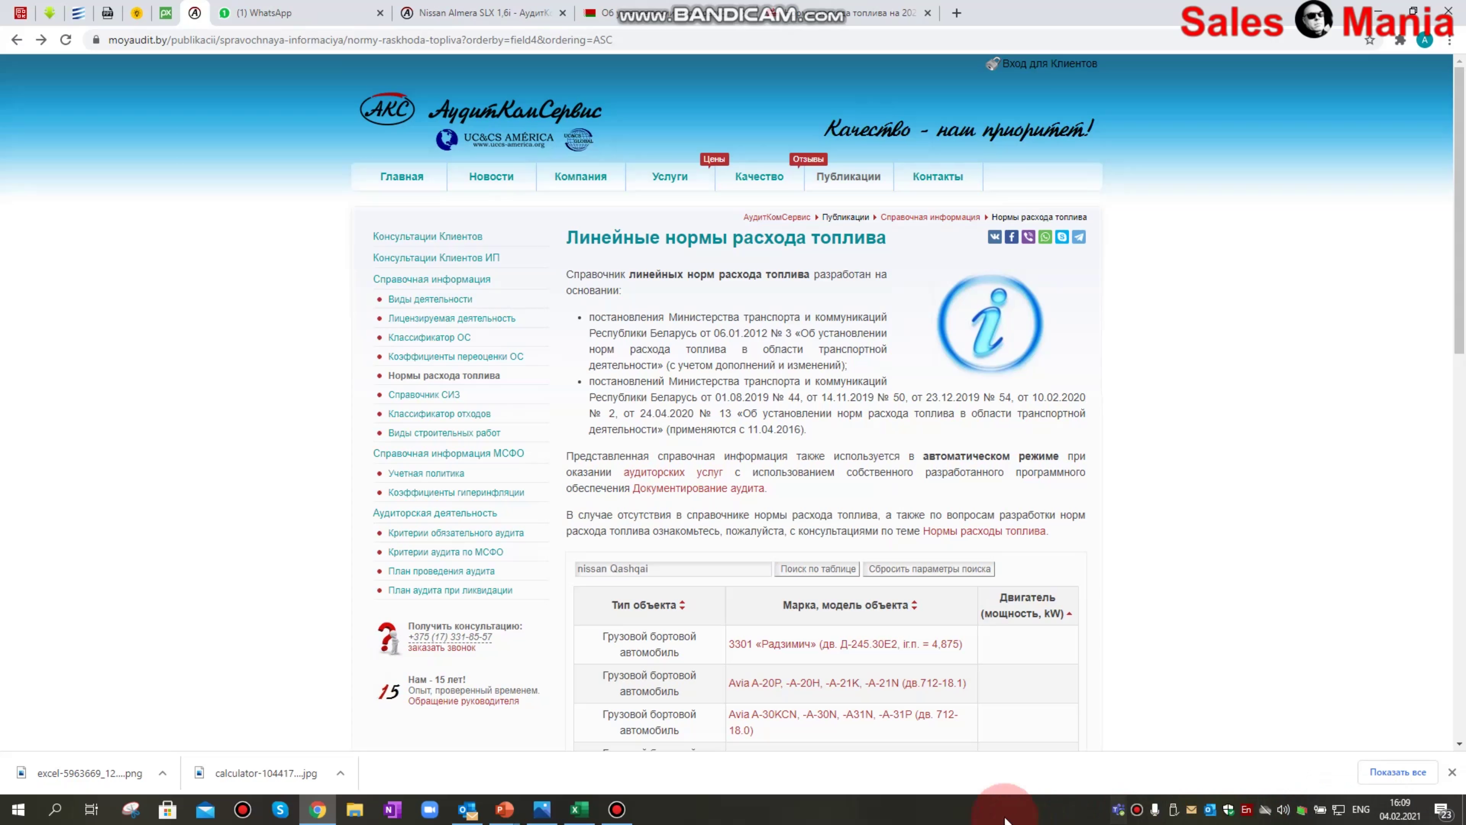
Step: Search the fuel consumption norms table for nissan Qashqai and view the details of the Nissan Qashqai 2,0i (106) entry
{"action": "left_click", "coordinate": [678, 568]}
{"action": "left_click", "coordinate": [792, 571]}
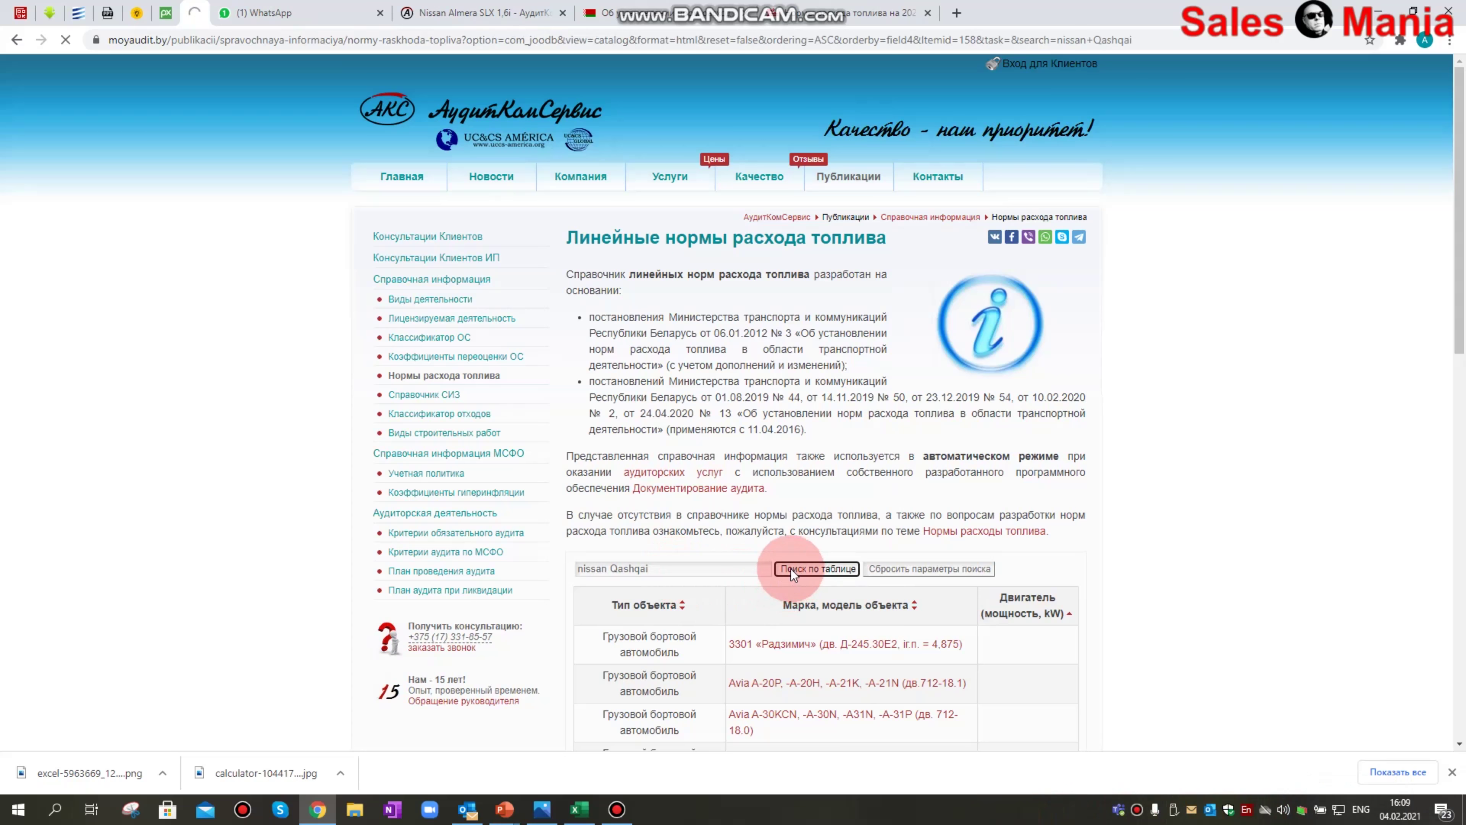
{"action": "scroll", "coordinate": [790, 568], "scroll_direction": "down", "scroll_amount": 8}
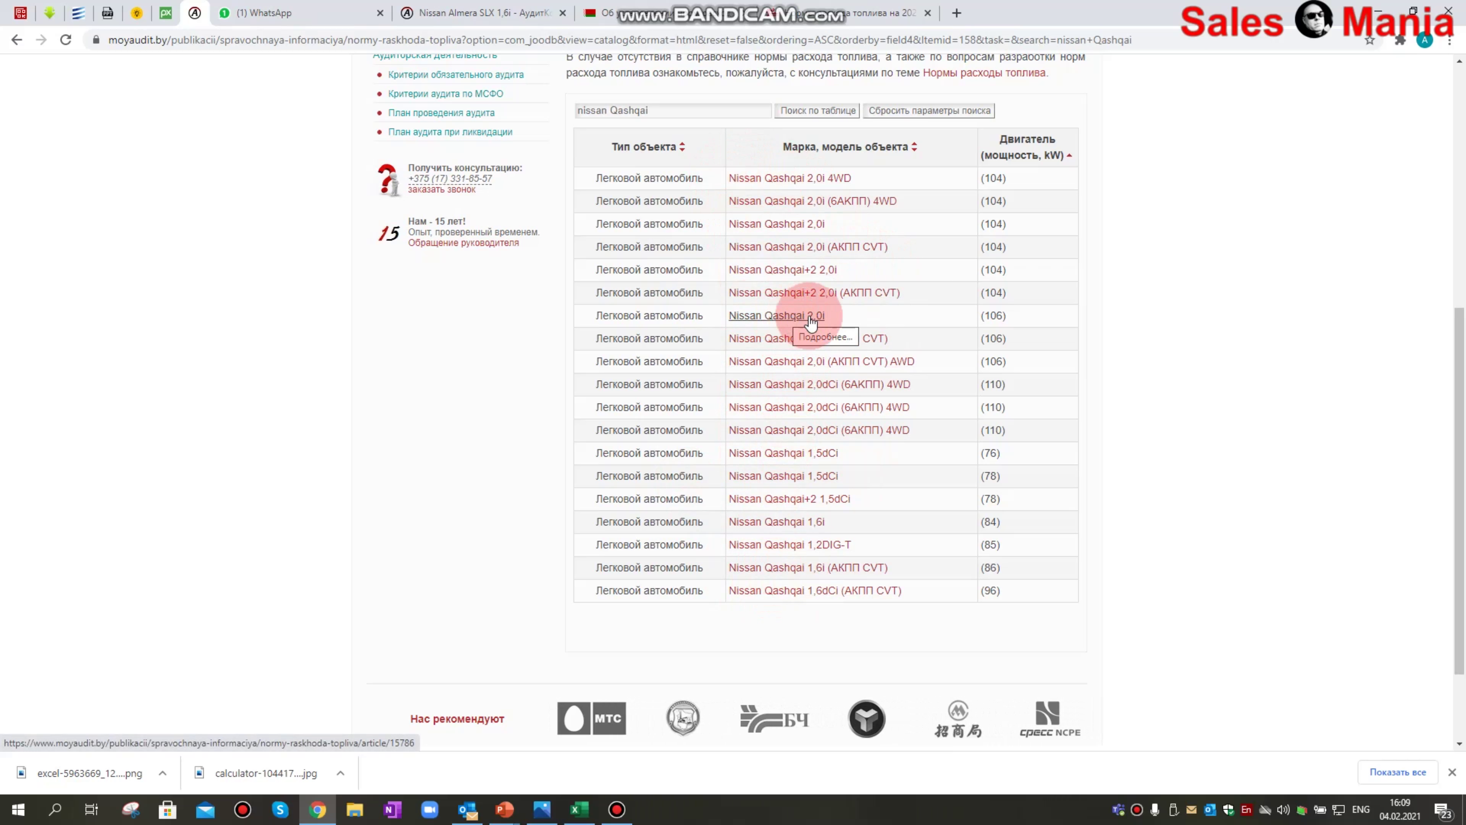
{"action": "left_click", "coordinate": [798, 318]}
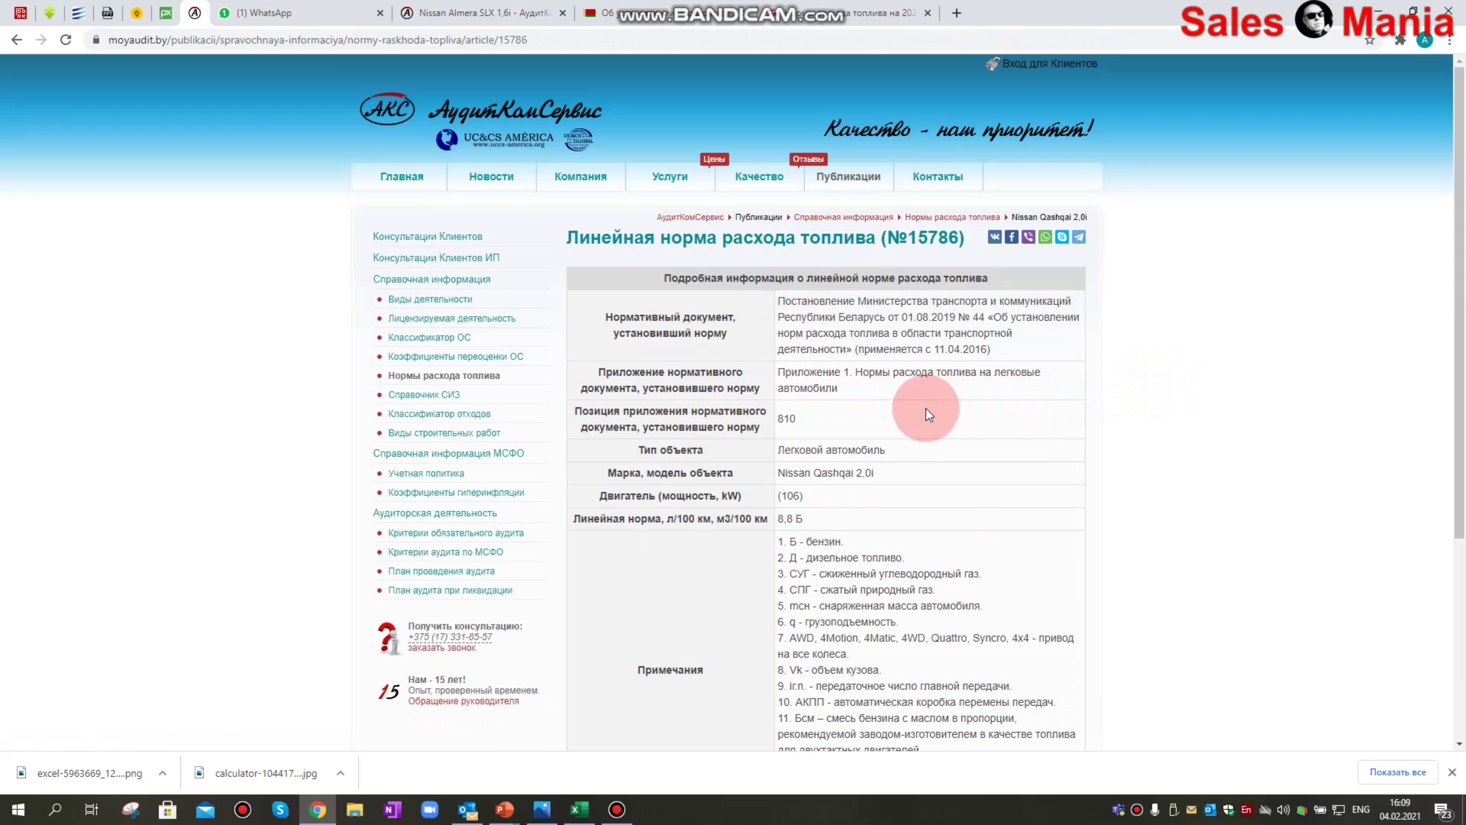
{"action": "scroll", "coordinate": [918, 406], "scroll_direction": "down", "scroll_amount": 3}
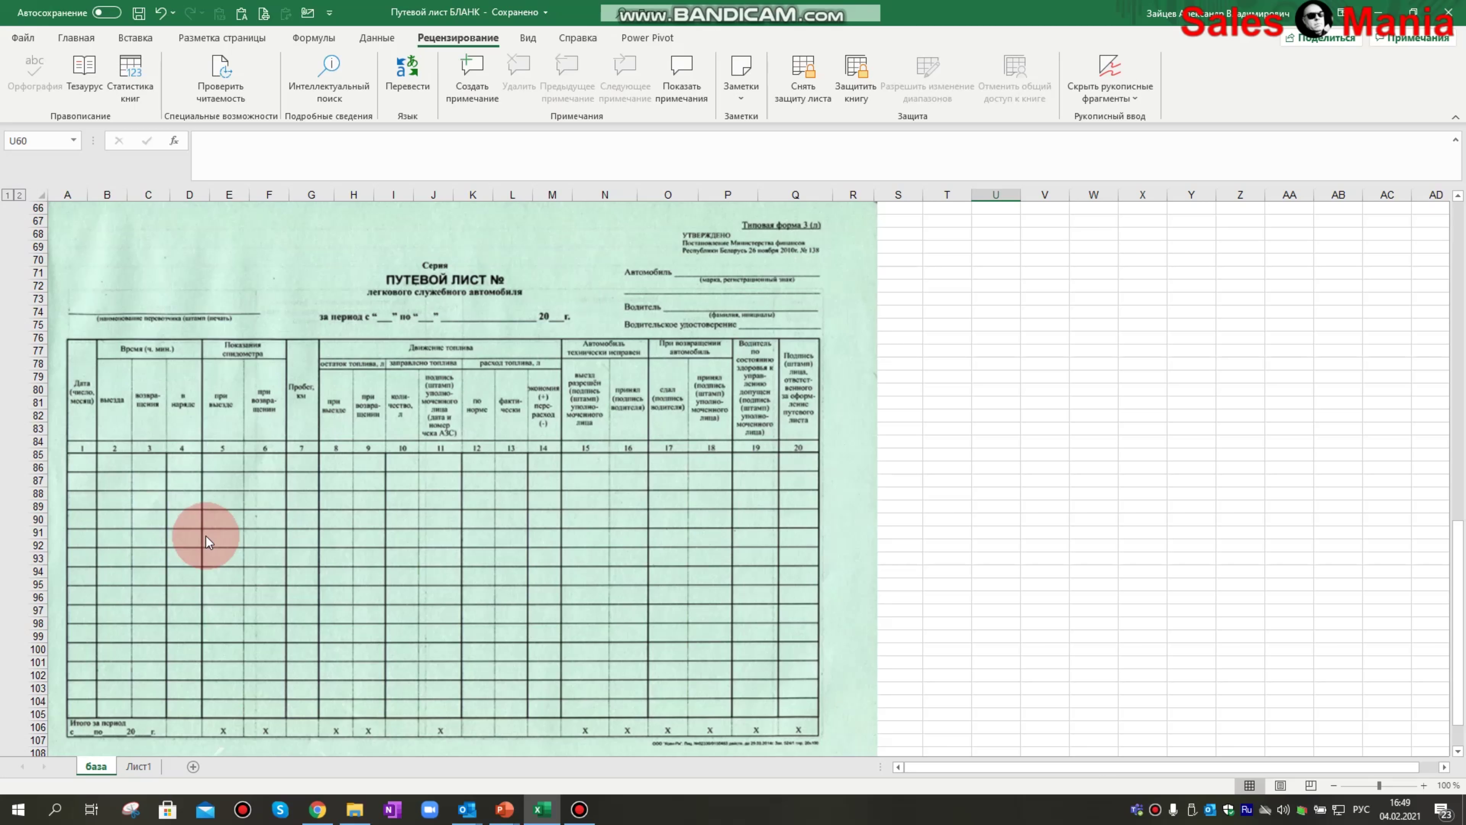
Step: Examine the coloured filling instructions and the trip table layout on the база sheet of the Путевой лист БЛАНК workbook
{"action": "scroll", "coordinate": [207, 535], "scroll_direction": "up", "scroll_amount": 19}
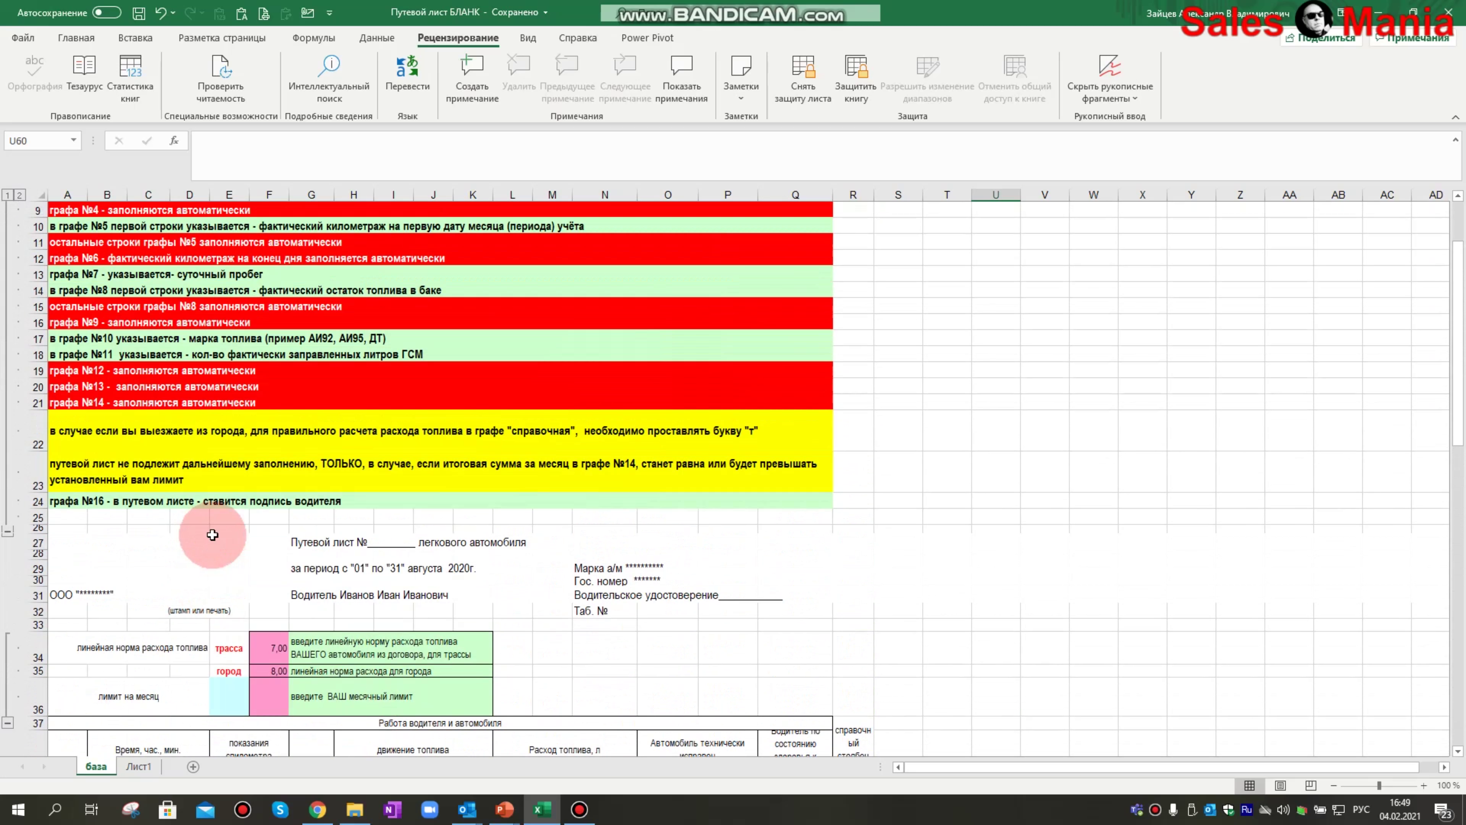
{"action": "scroll", "coordinate": [212, 534], "scroll_direction": "up", "scroll_amount": 3}
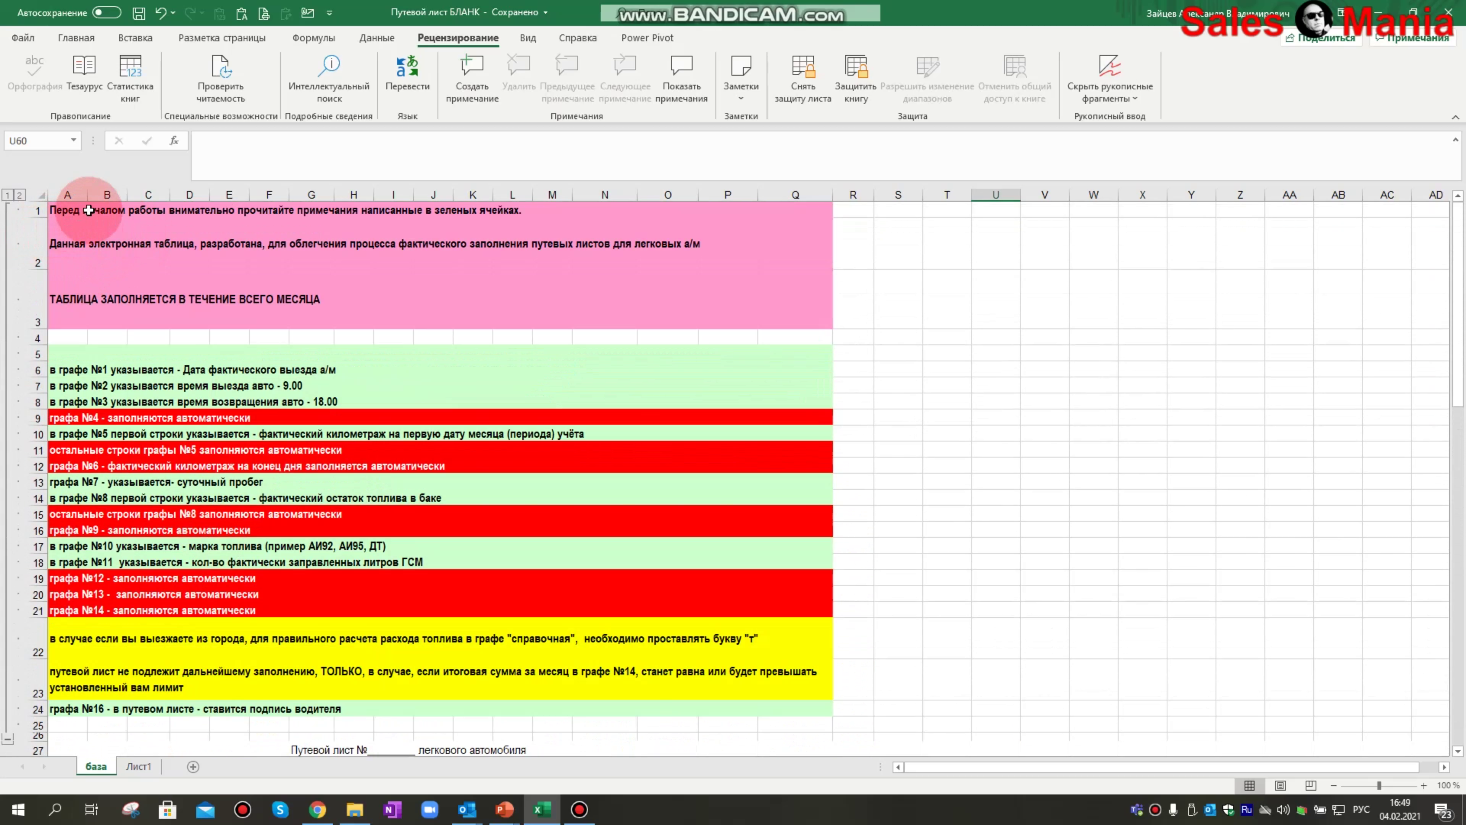
{"action": "scroll", "coordinate": [486, 550], "scroll_direction": "down", "scroll_amount": 2}
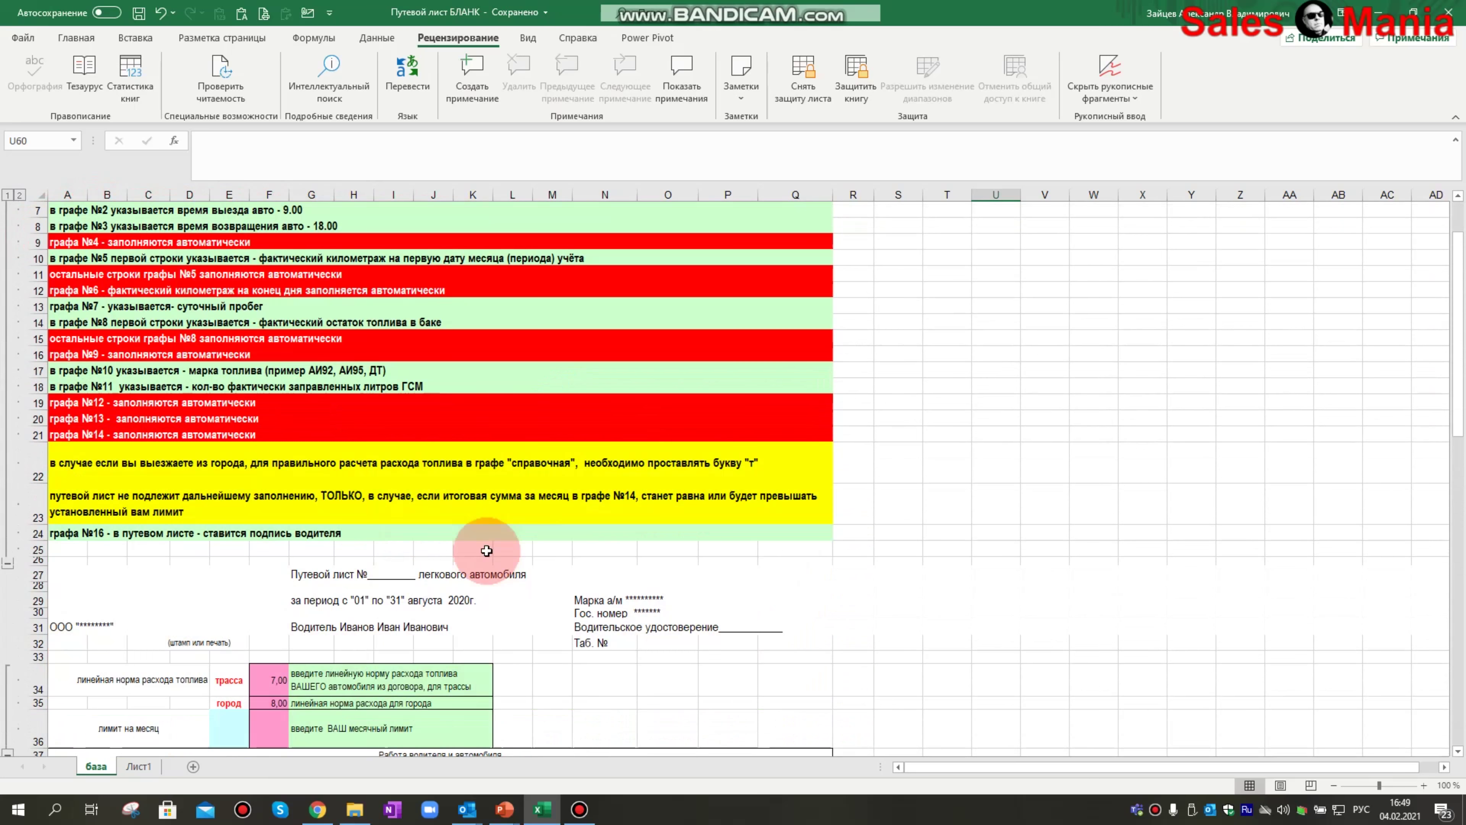
{"action": "scroll", "coordinate": [272, 476], "scroll_direction": "down", "scroll_amount": 2}
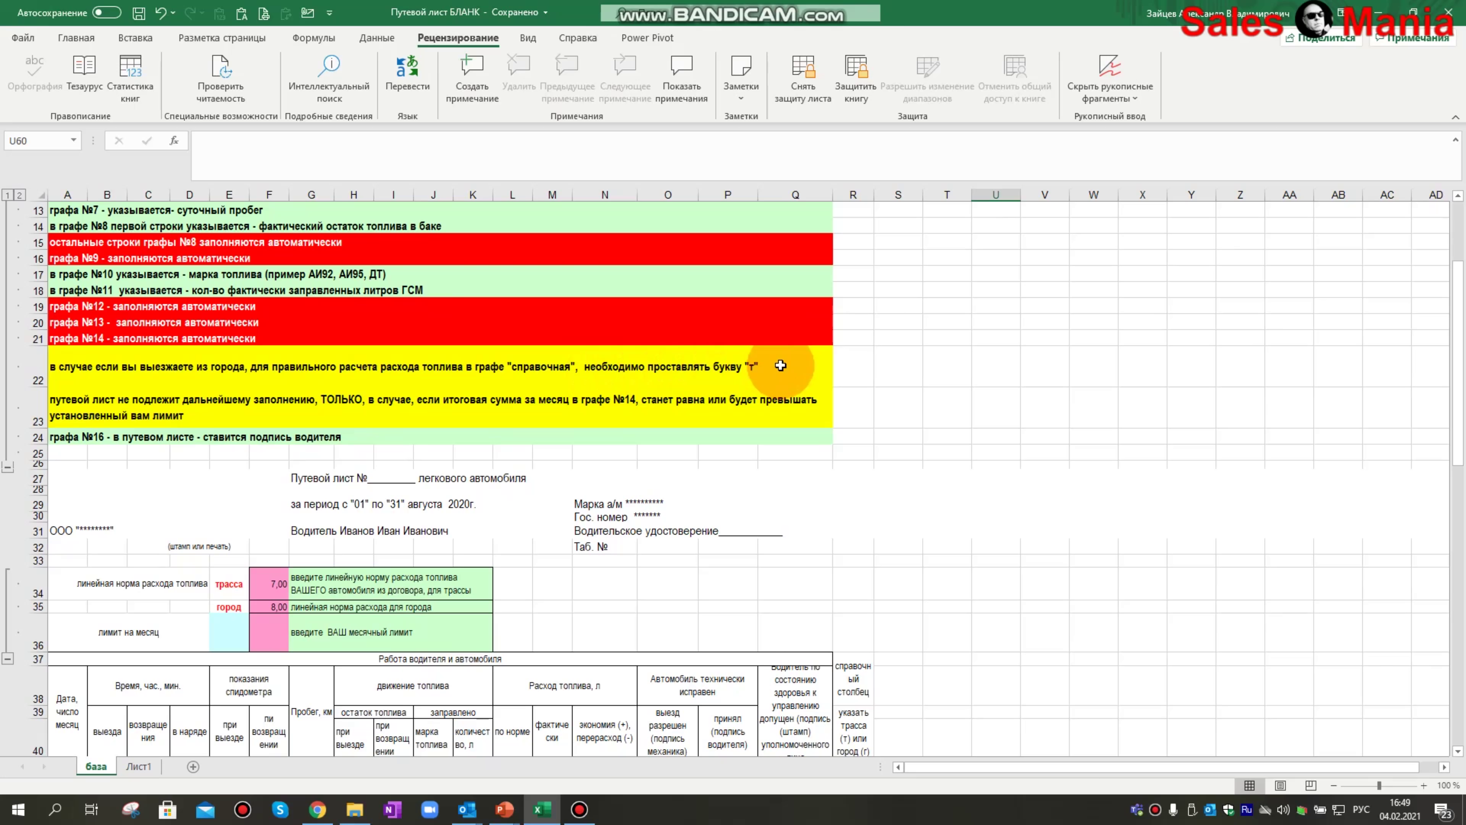
{"action": "scroll", "coordinate": [784, 375], "scroll_direction": "down", "scroll_amount": 5}
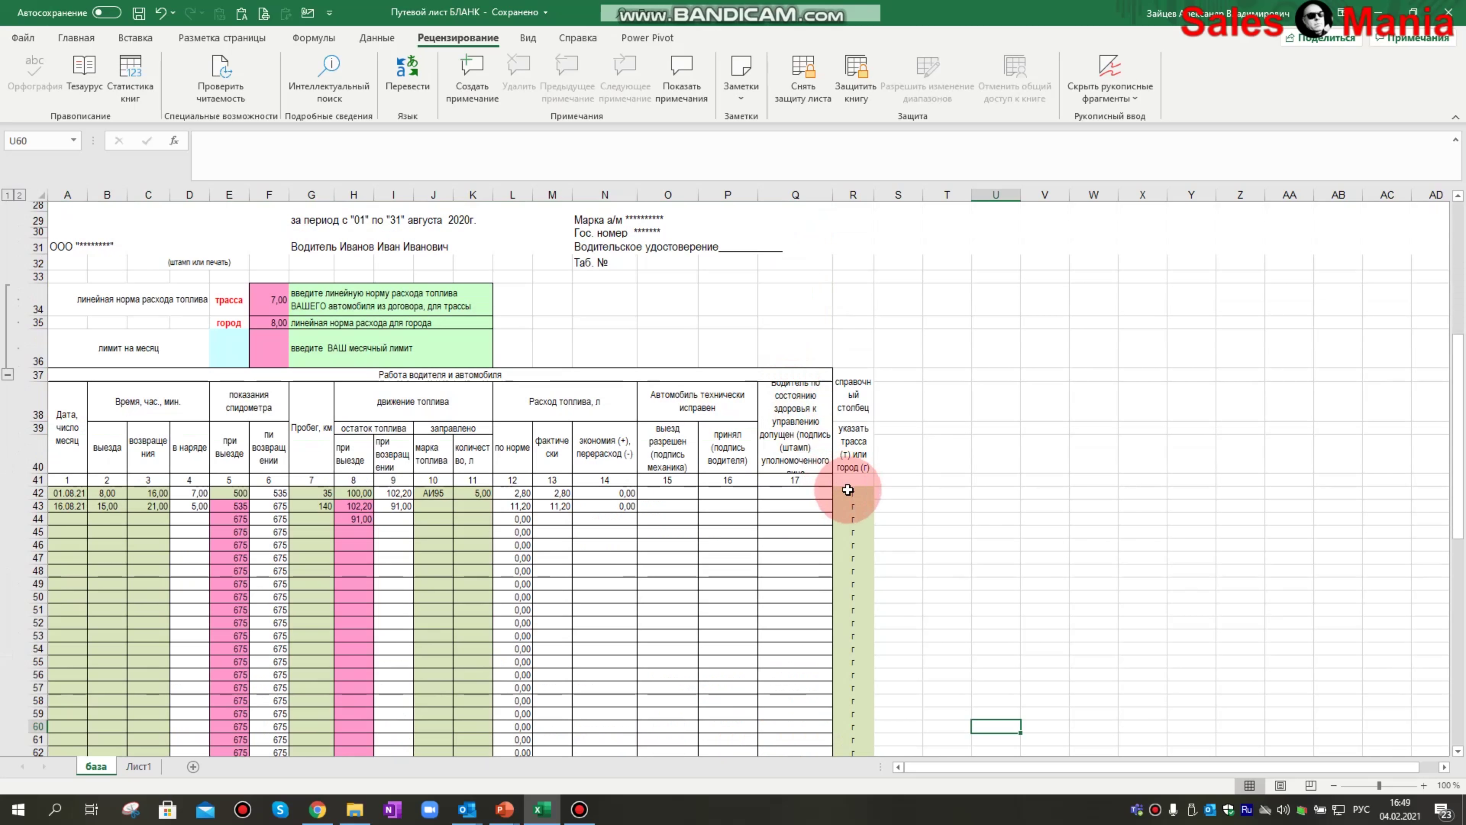
{"action": "scroll", "coordinate": [847, 450], "scroll_direction": "down", "scroll_amount": 3}
{"action": "scroll", "coordinate": [632, 458], "scroll_direction": "up", "scroll_amount": 6}
{"action": "scroll", "coordinate": [631, 467], "scroll_direction": "down", "scroll_amount": 2}
{"action": "scroll", "coordinate": [632, 468], "scroll_direction": "down", "scroll_amount": 1}
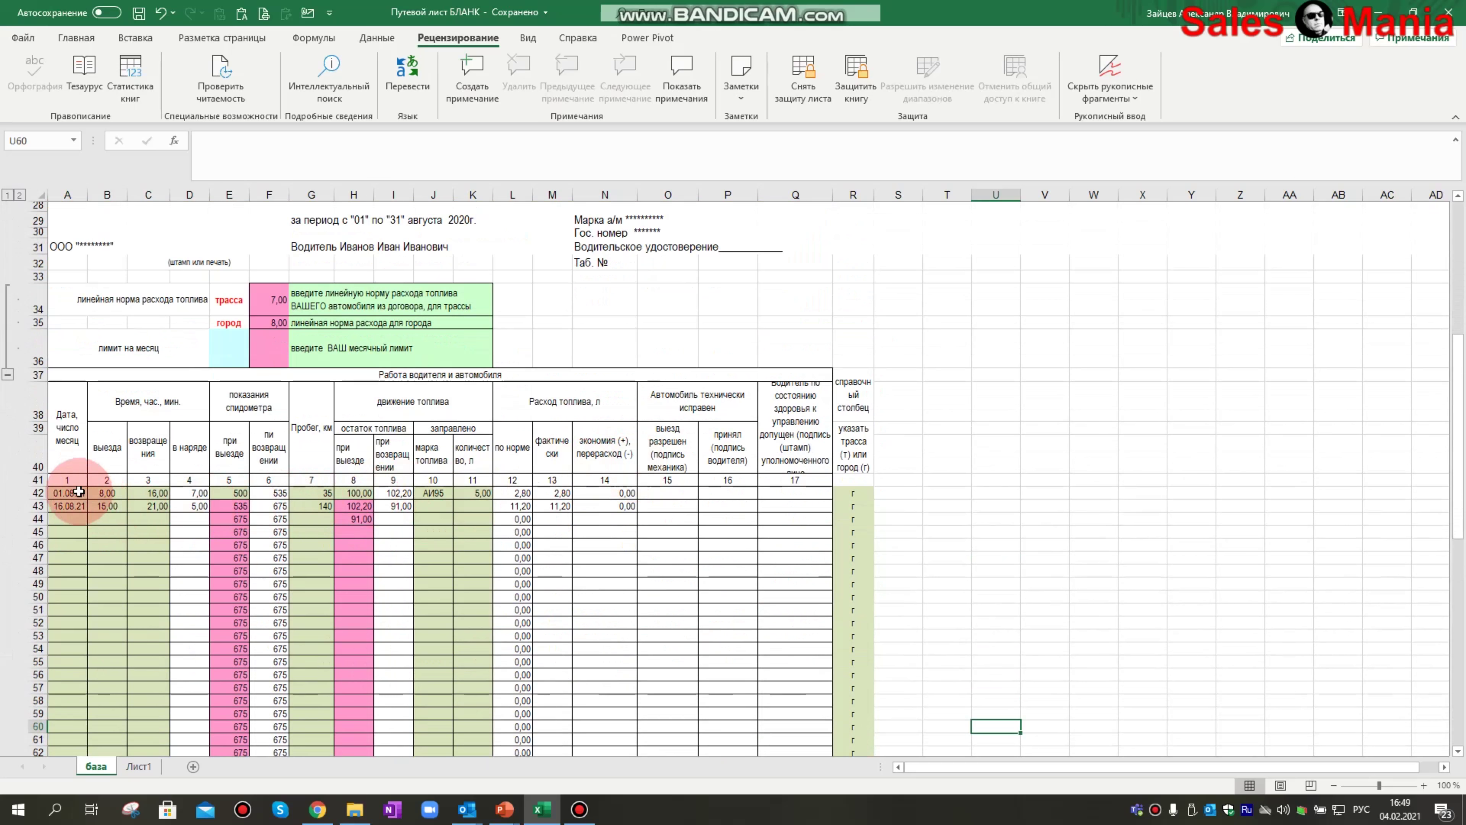
Step: Clear the sample trip data from the green input cells of rows 42 and 43
{"action": "left_click_drag", "start_coordinate": [72, 489], "coordinate": [112, 499]}
{"action": "key", "text": "Delete"}
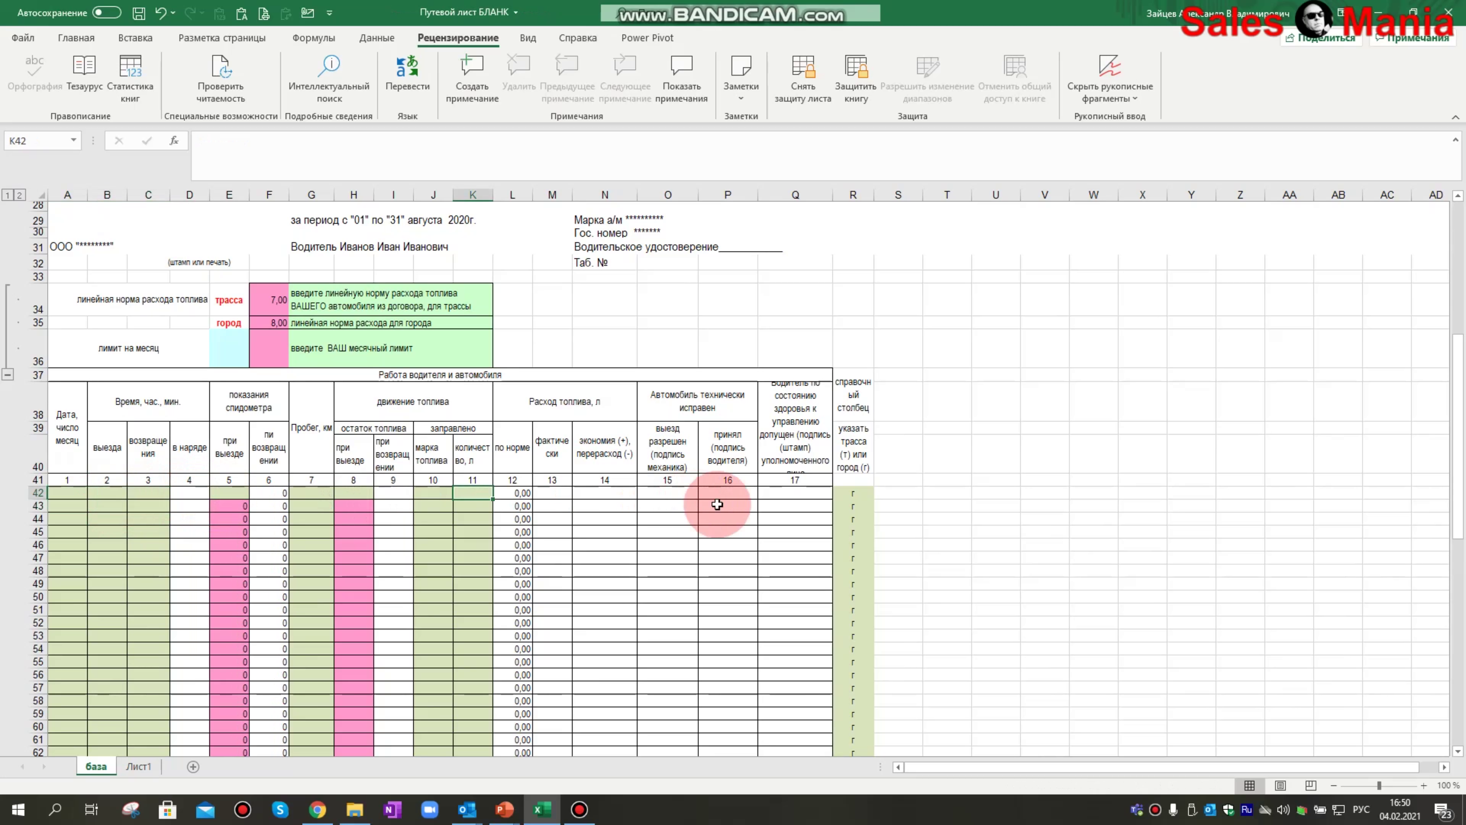
Step: Inspect the waybill header fields for company and vehicle, and the highway and city fuel norm cells
{"action": "scroll", "coordinate": [716, 404], "scroll_direction": "up", "scroll_amount": 1}
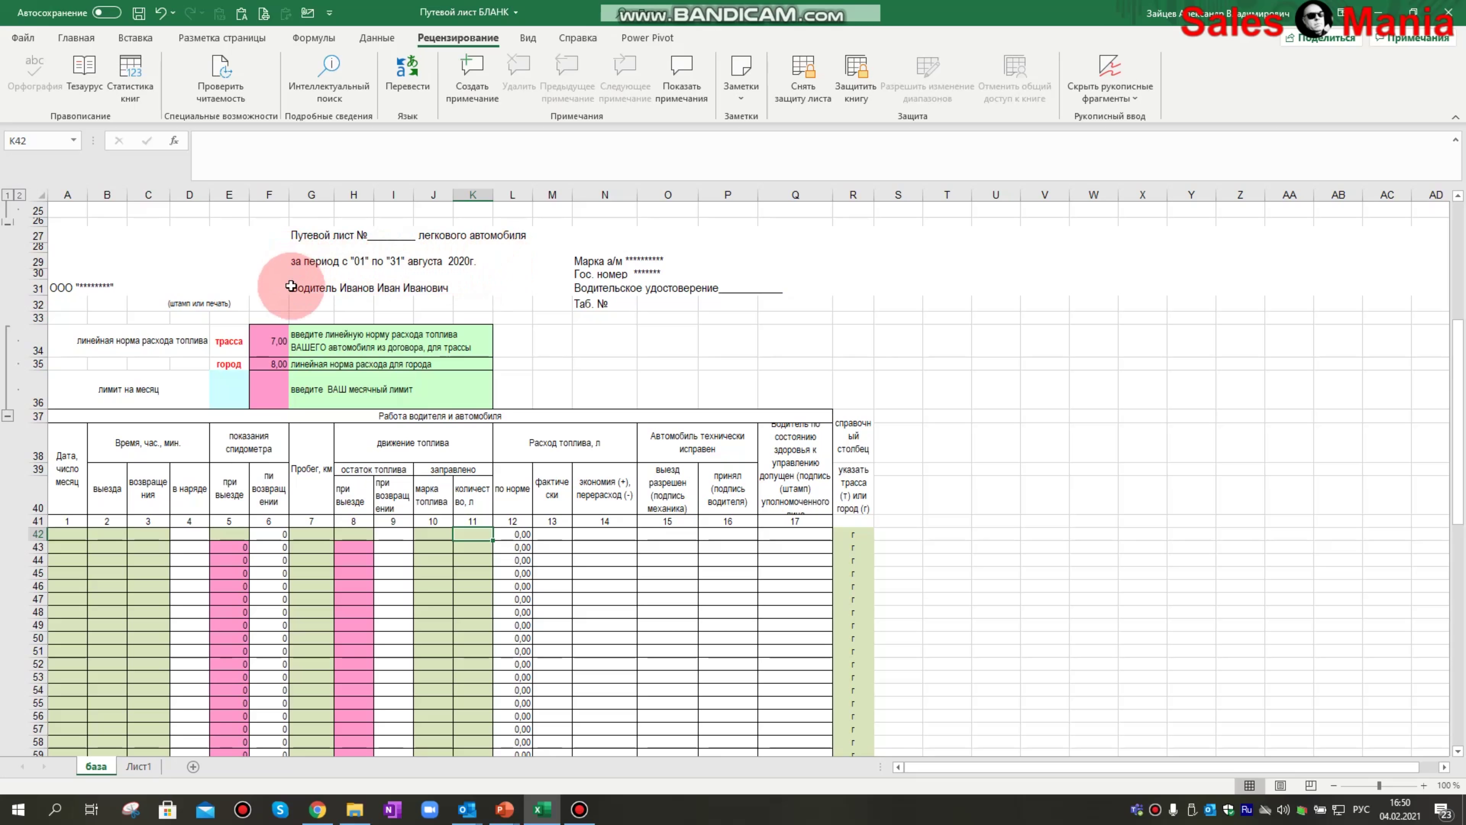
{"action": "left_click", "coordinate": [67, 287]}
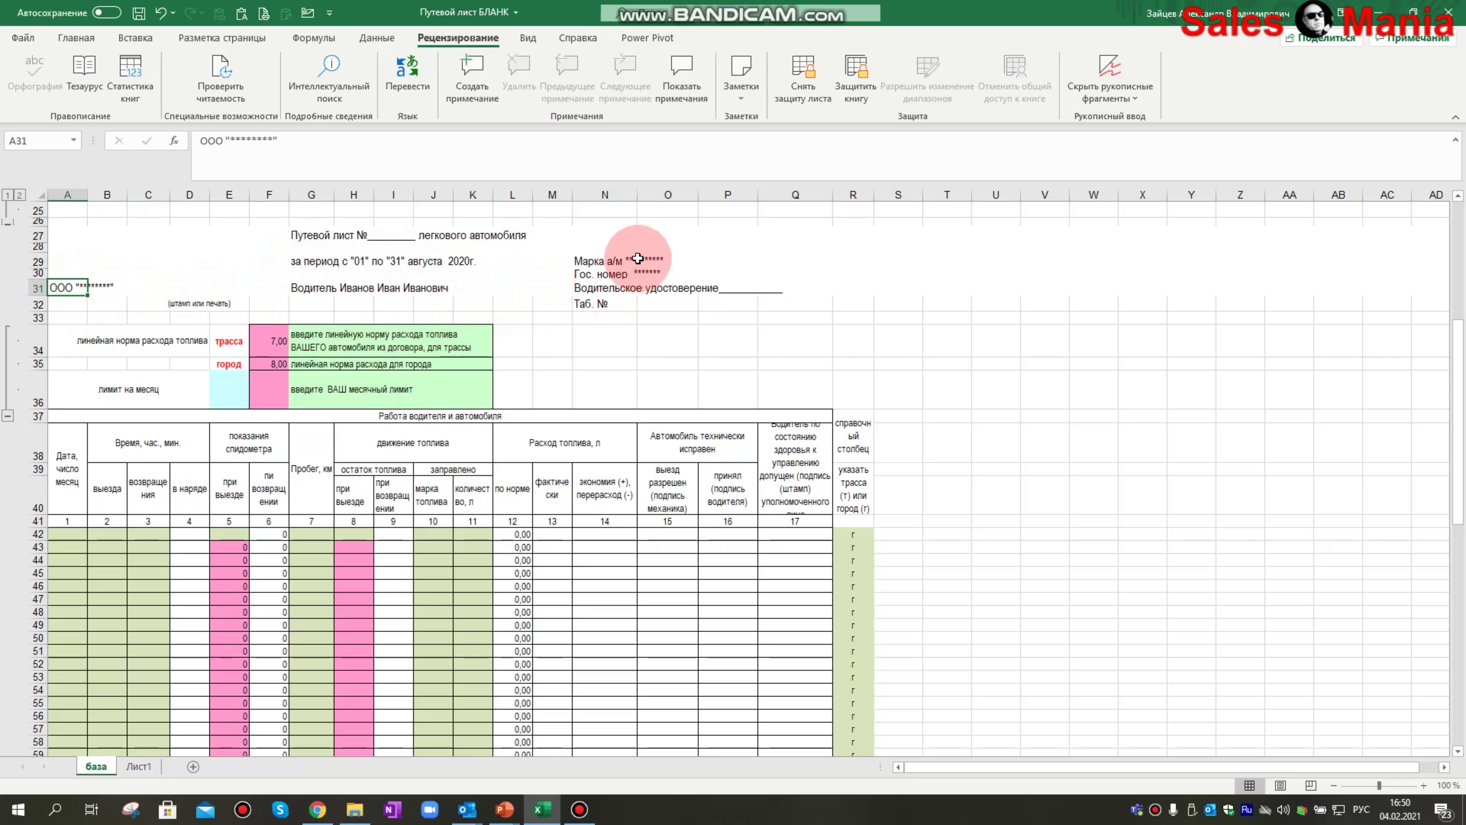
{"action": "left_click_drag", "start_coordinate": [641, 271], "coordinate": [662, 287]}
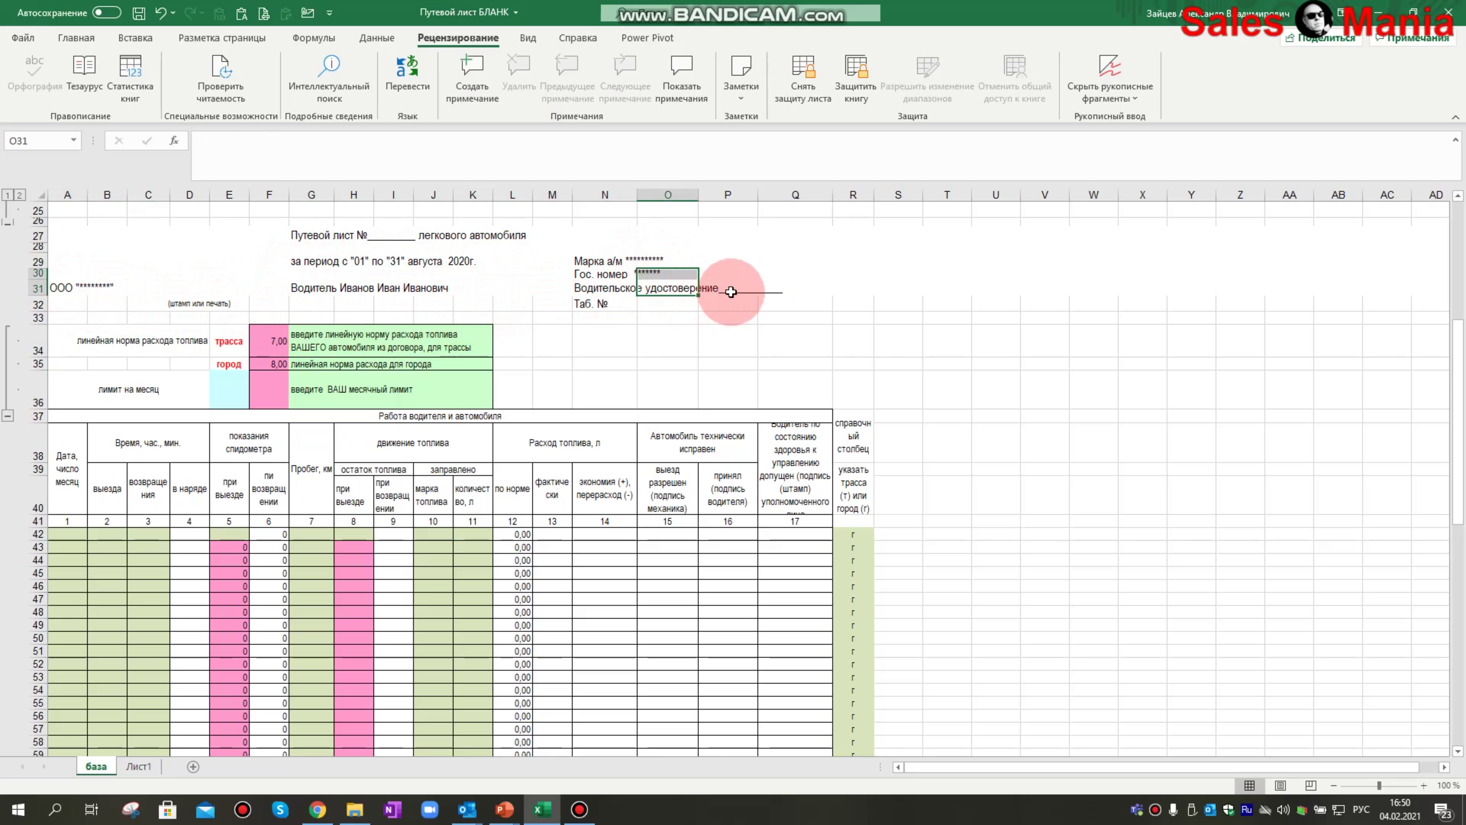
{"action": "left_click", "coordinate": [269, 342]}
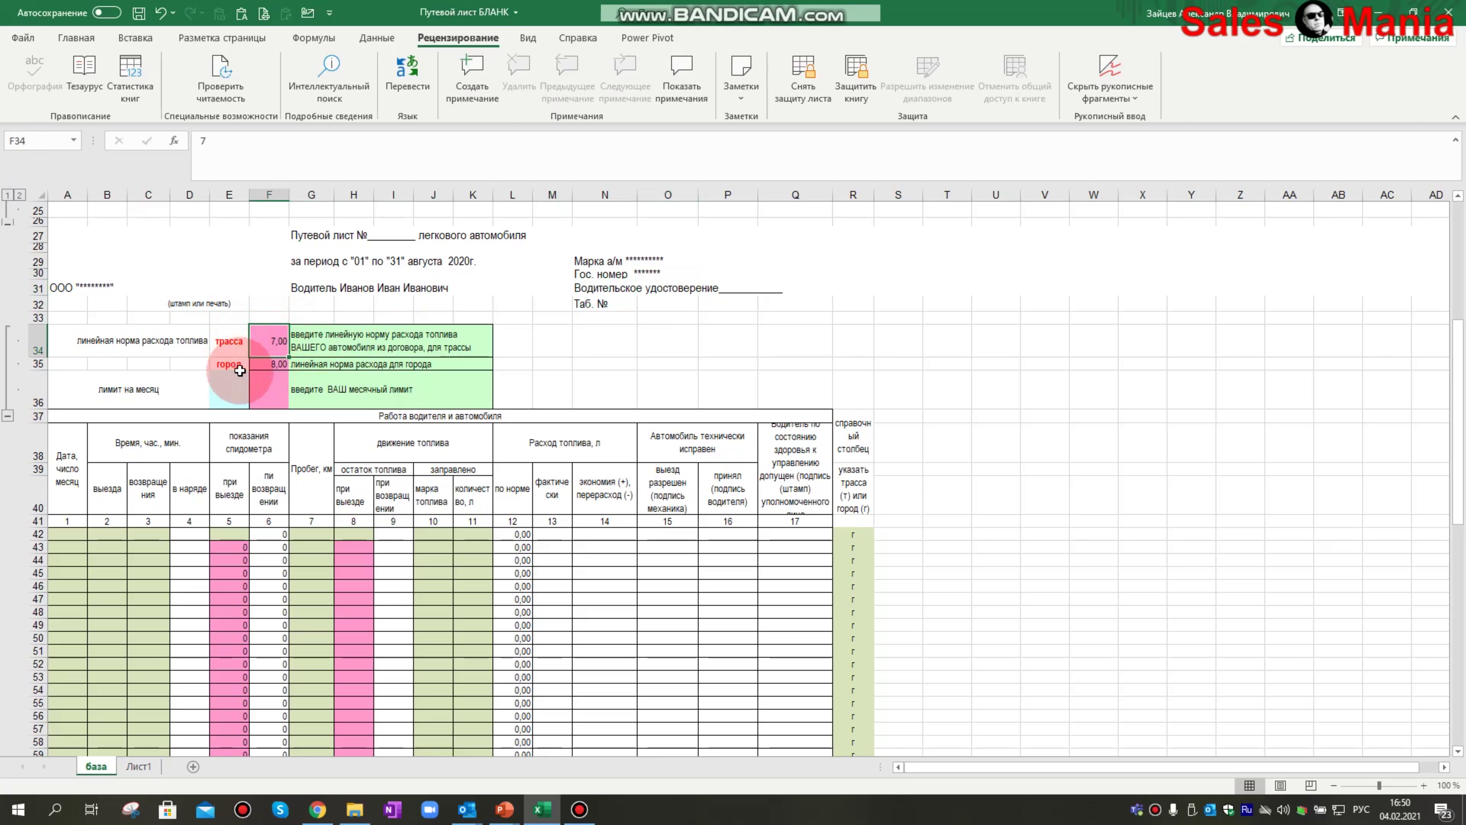
{"action": "left_click", "coordinate": [268, 365]}
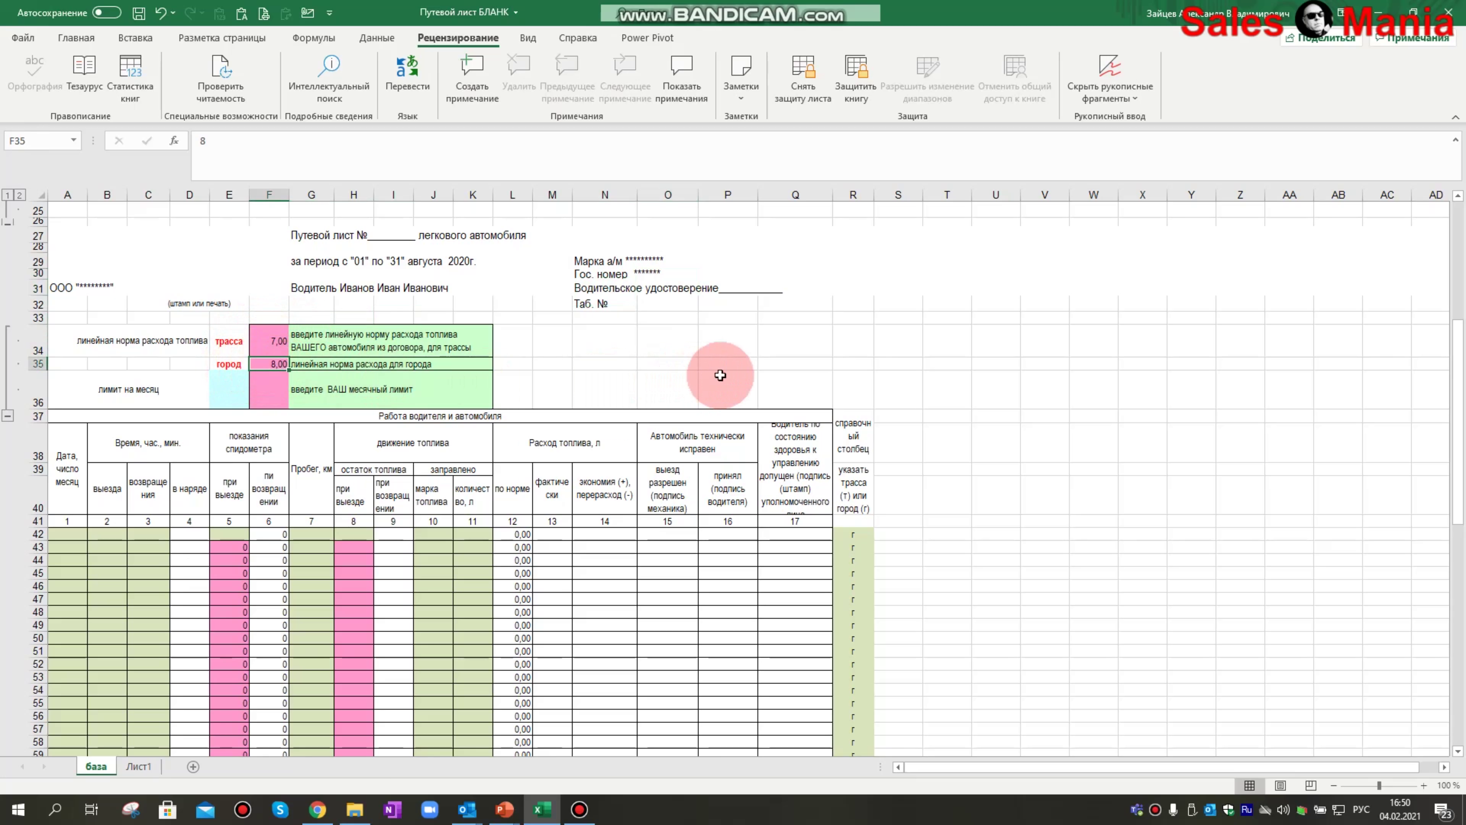
Step: Enter 02.08.21 as the date and 9,00 as the departure time in the first trip row
{"action": "scroll", "coordinate": [1011, 450], "scroll_direction": "down", "scroll_amount": 1}
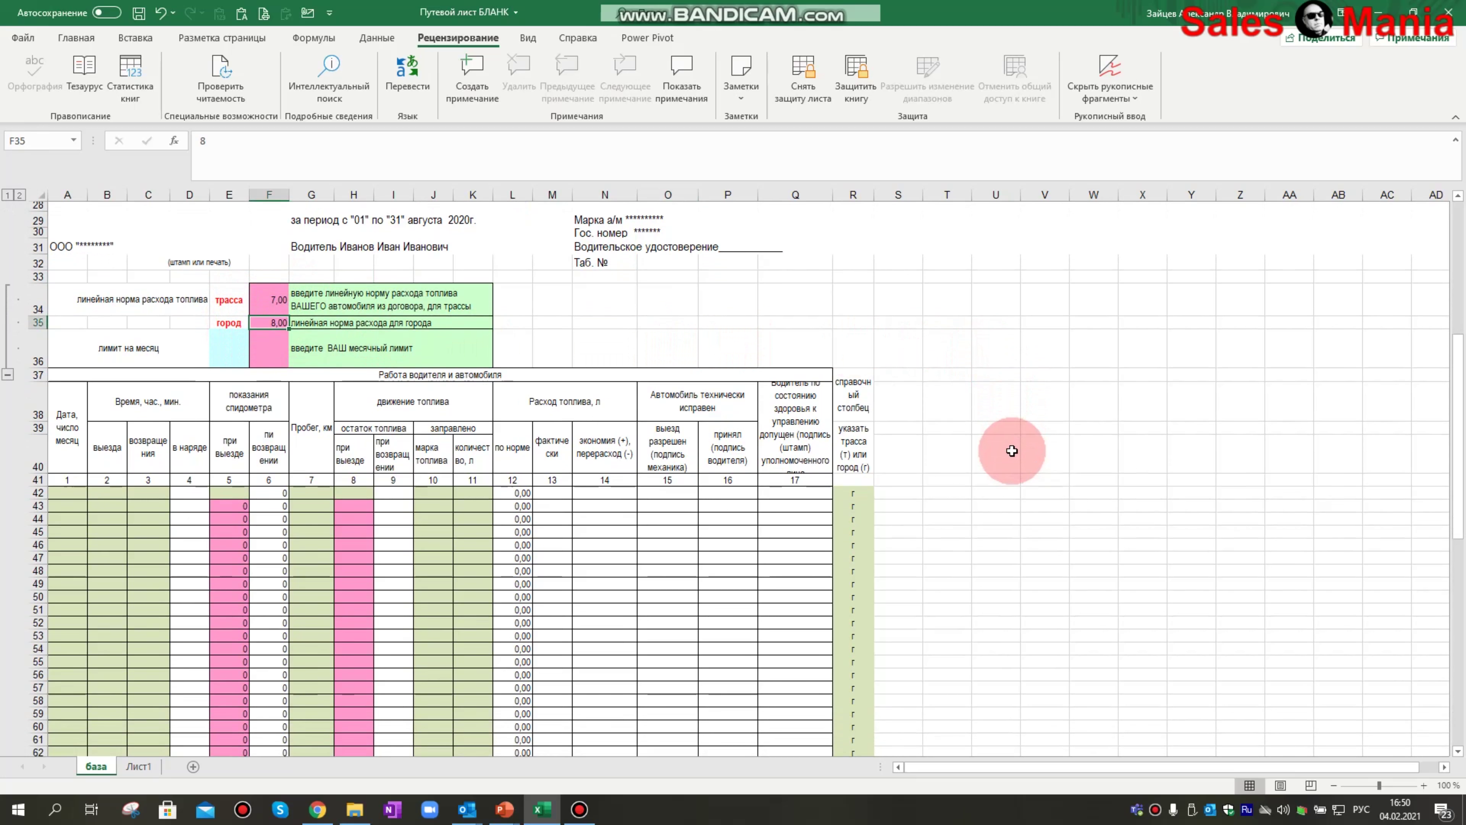
{"action": "scroll", "coordinate": [1012, 450], "scroll_direction": "down", "scroll_amount": 3}
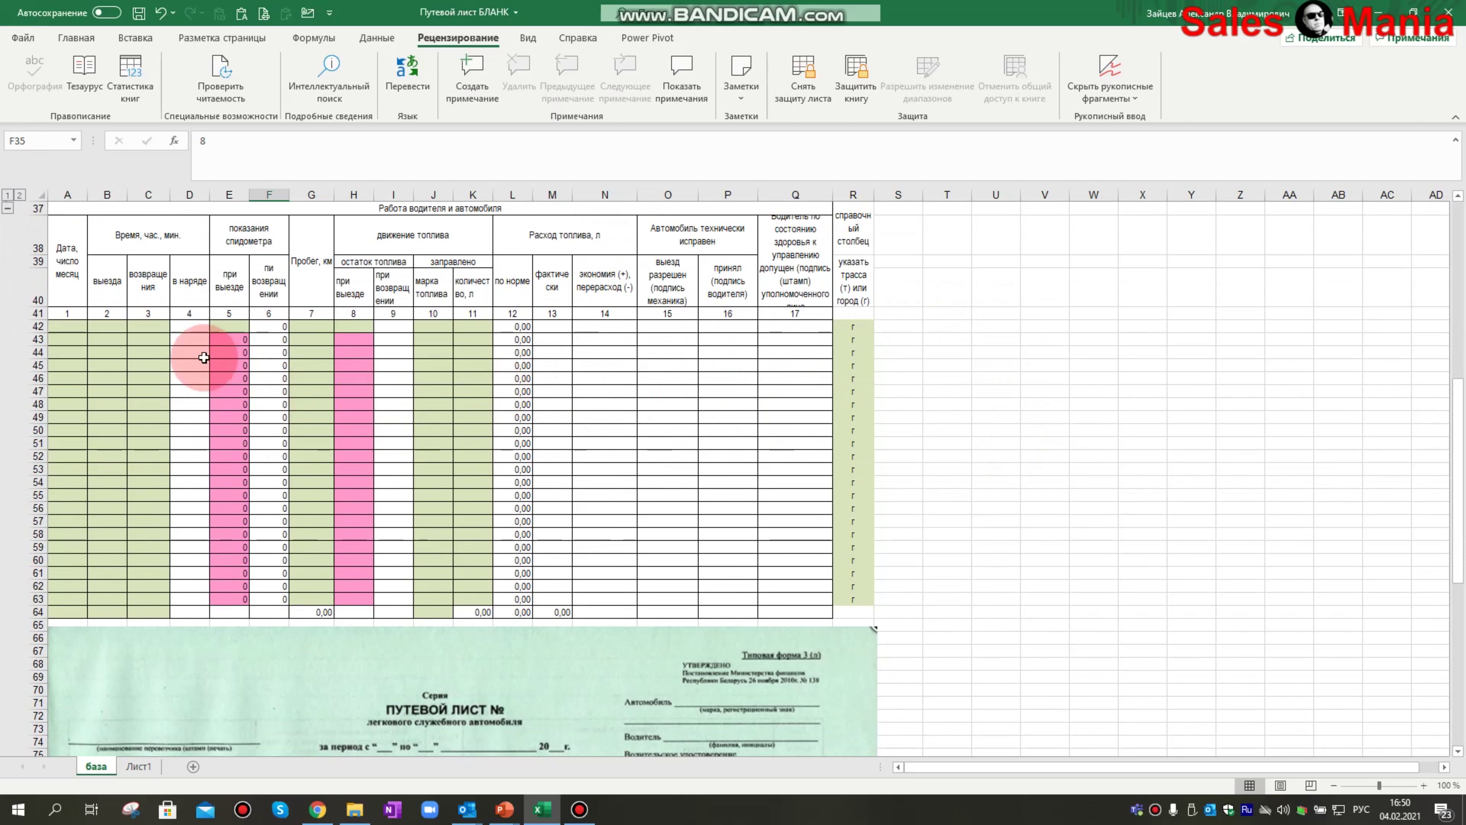
{"action": "left_click", "coordinate": [69, 328]}
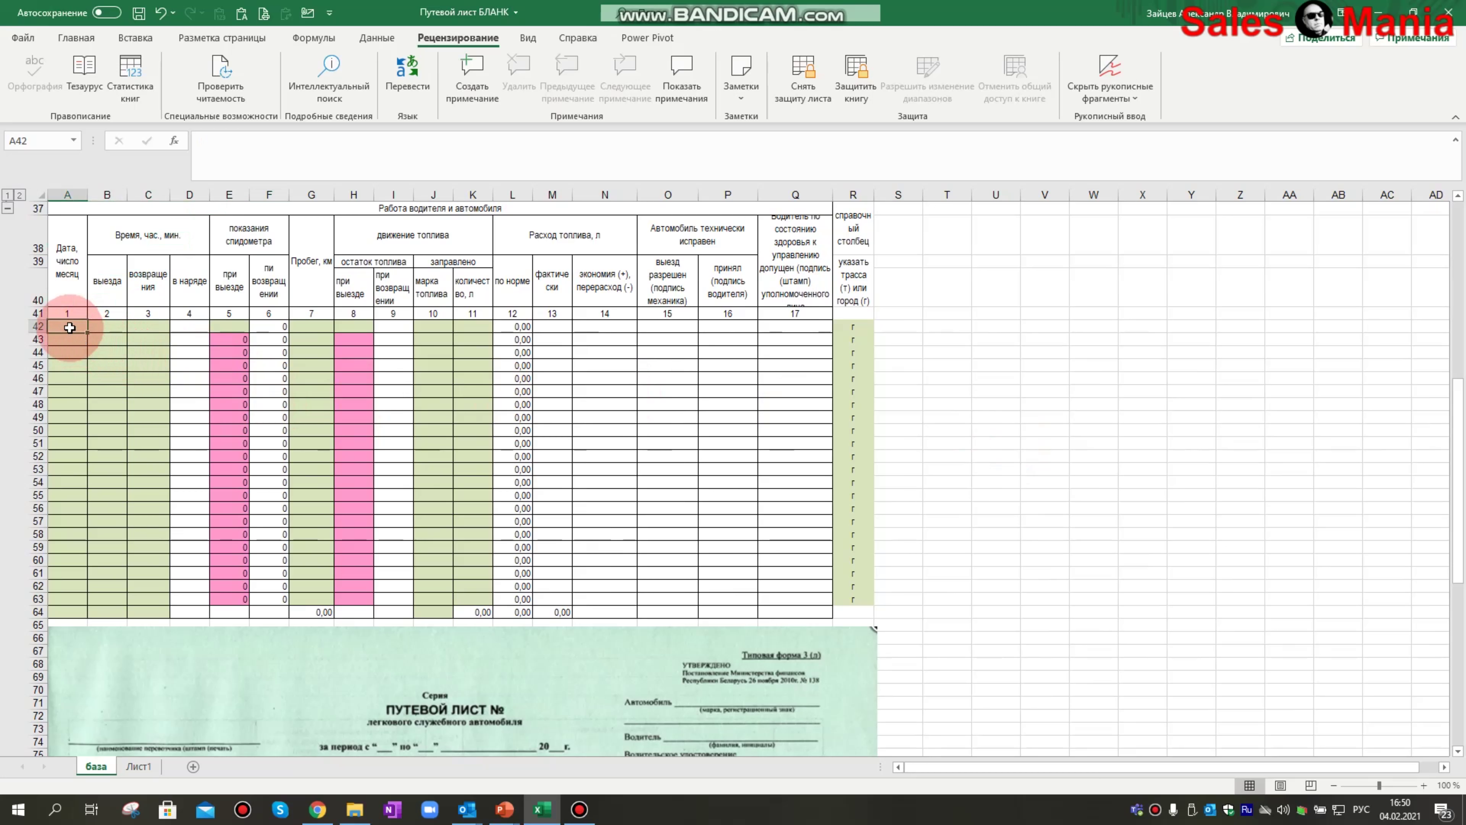
{"action": "type", "text": "2/"}
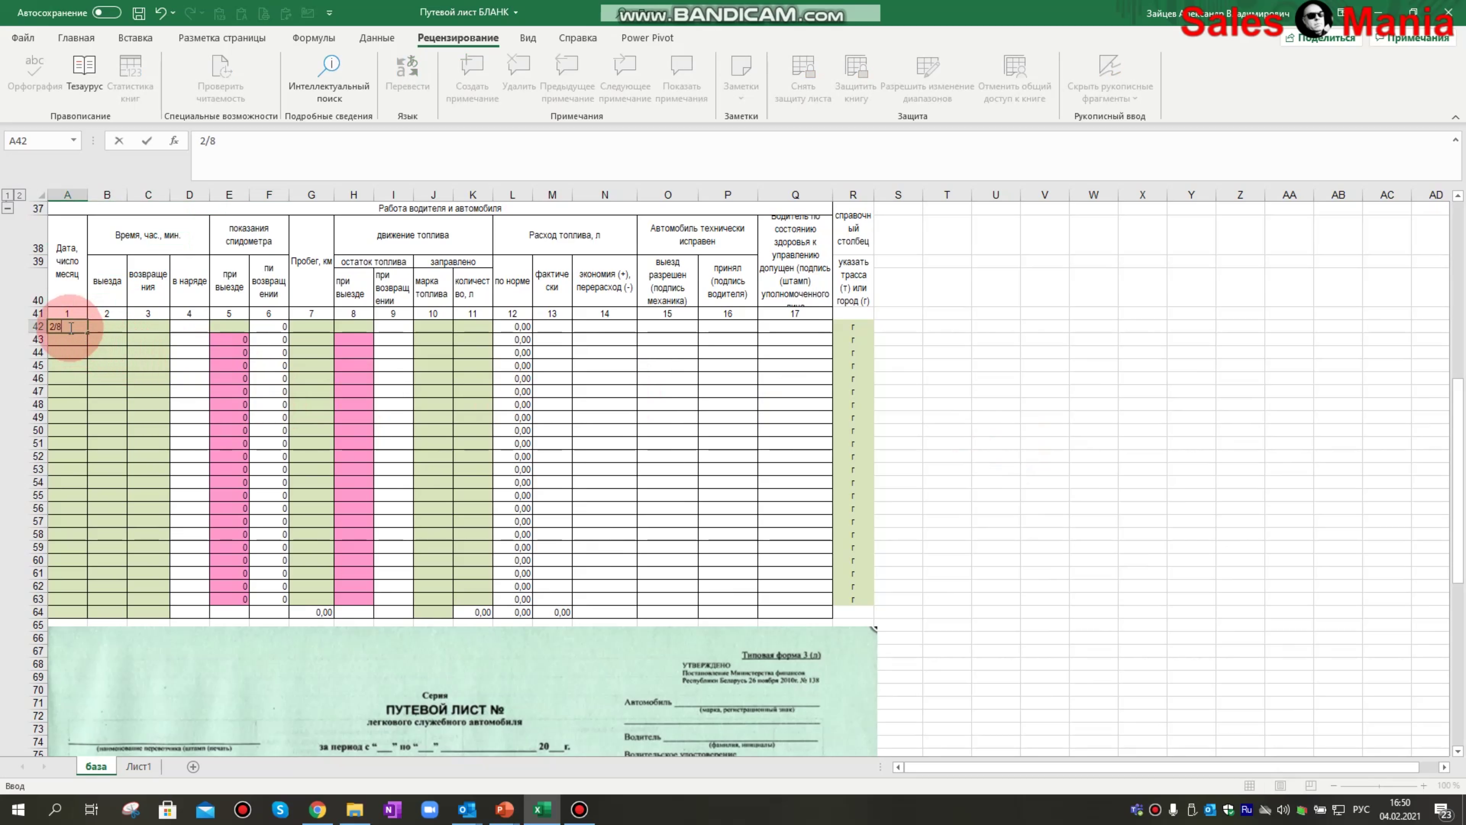
{"action": "type", "text": "8/21"}
{"action": "left_click", "coordinate": [116, 328]}
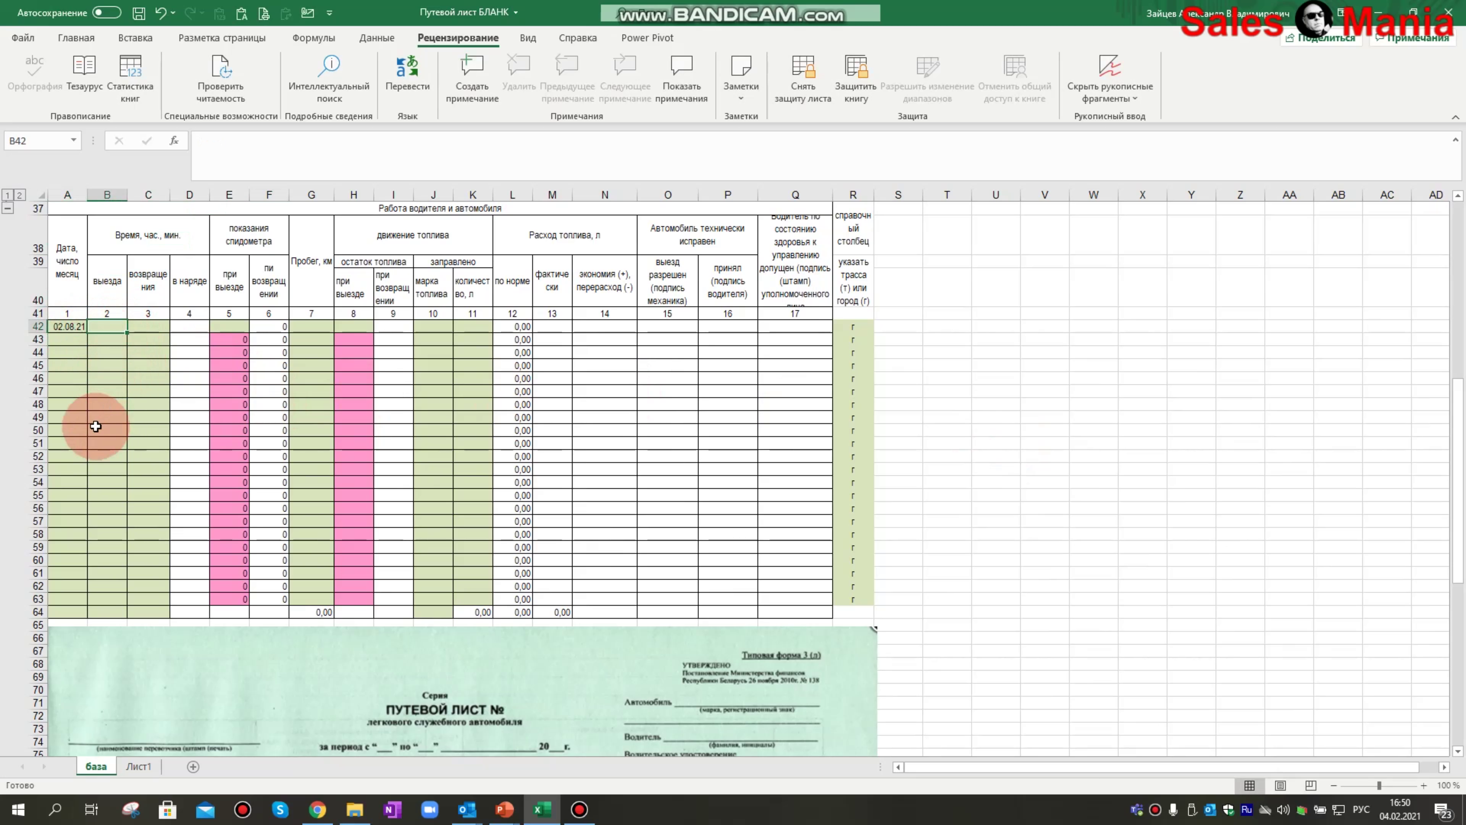
{"action": "type", "text": "9,0"}
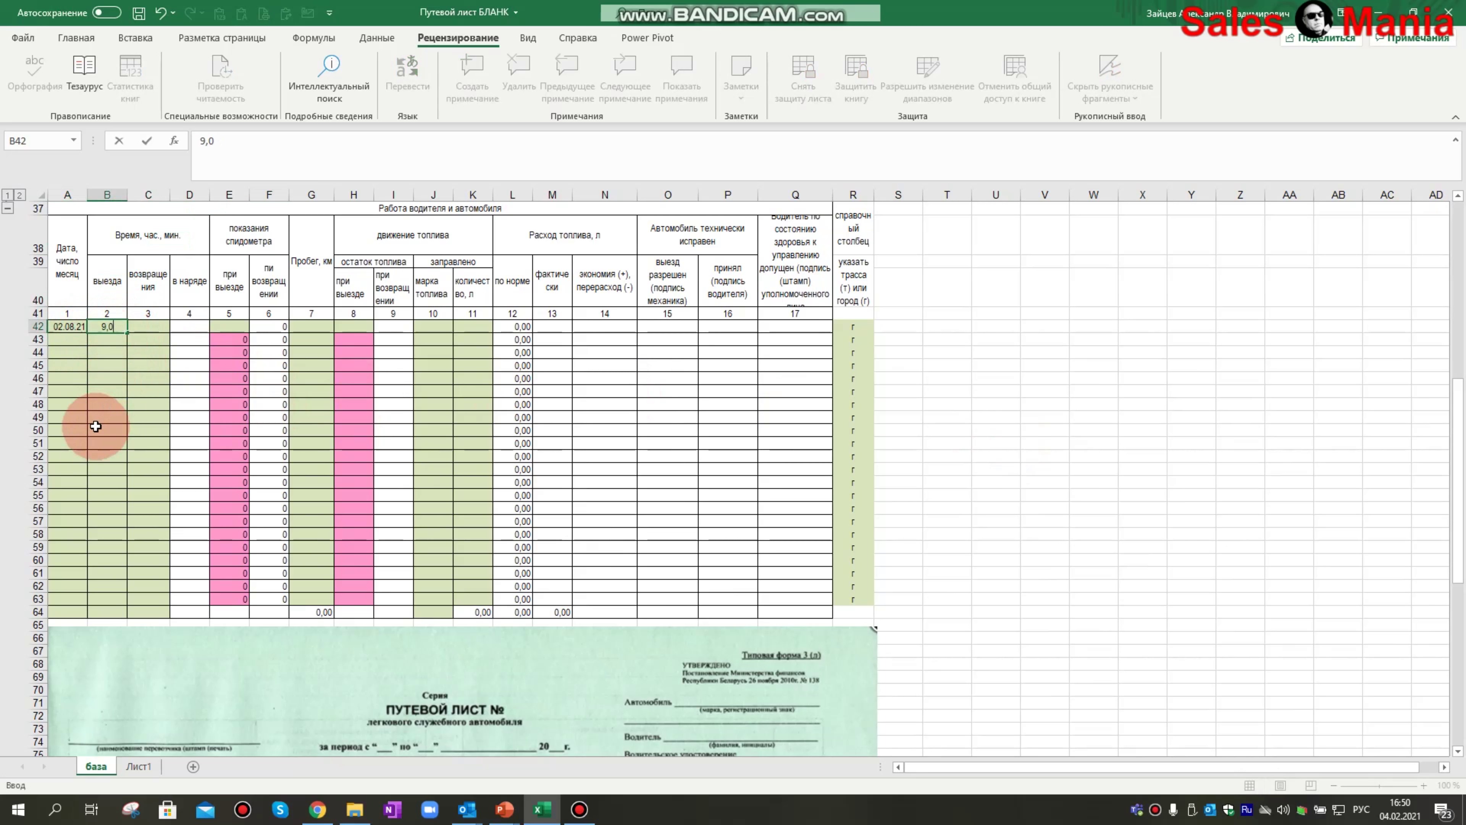
{"action": "key", "text": "Return"}
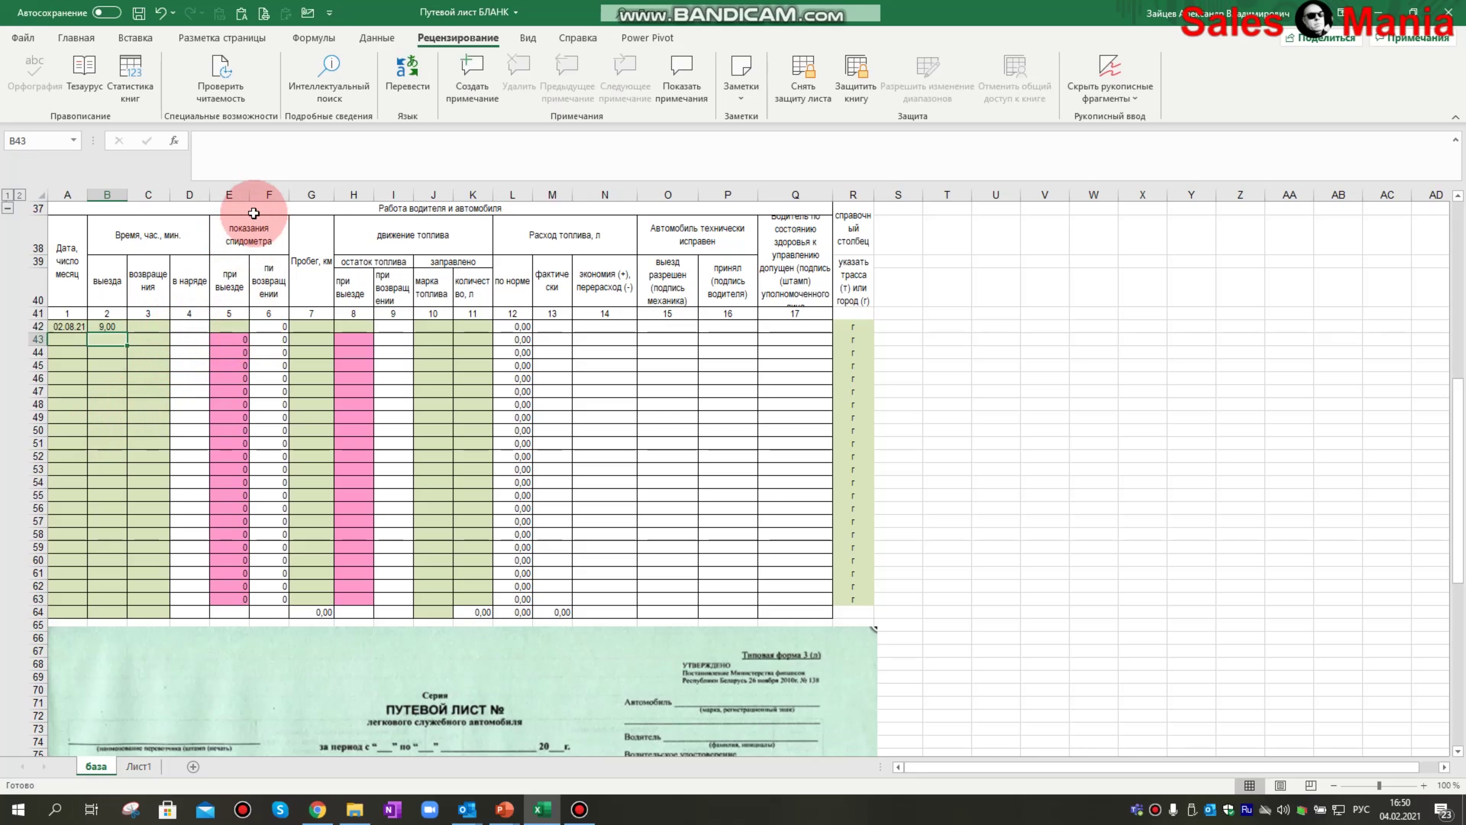
Step: Enter a departure odometer reading of 560260 and a departure fuel balance of 50 in row 42
{"action": "left_click", "coordinate": [227, 324]}
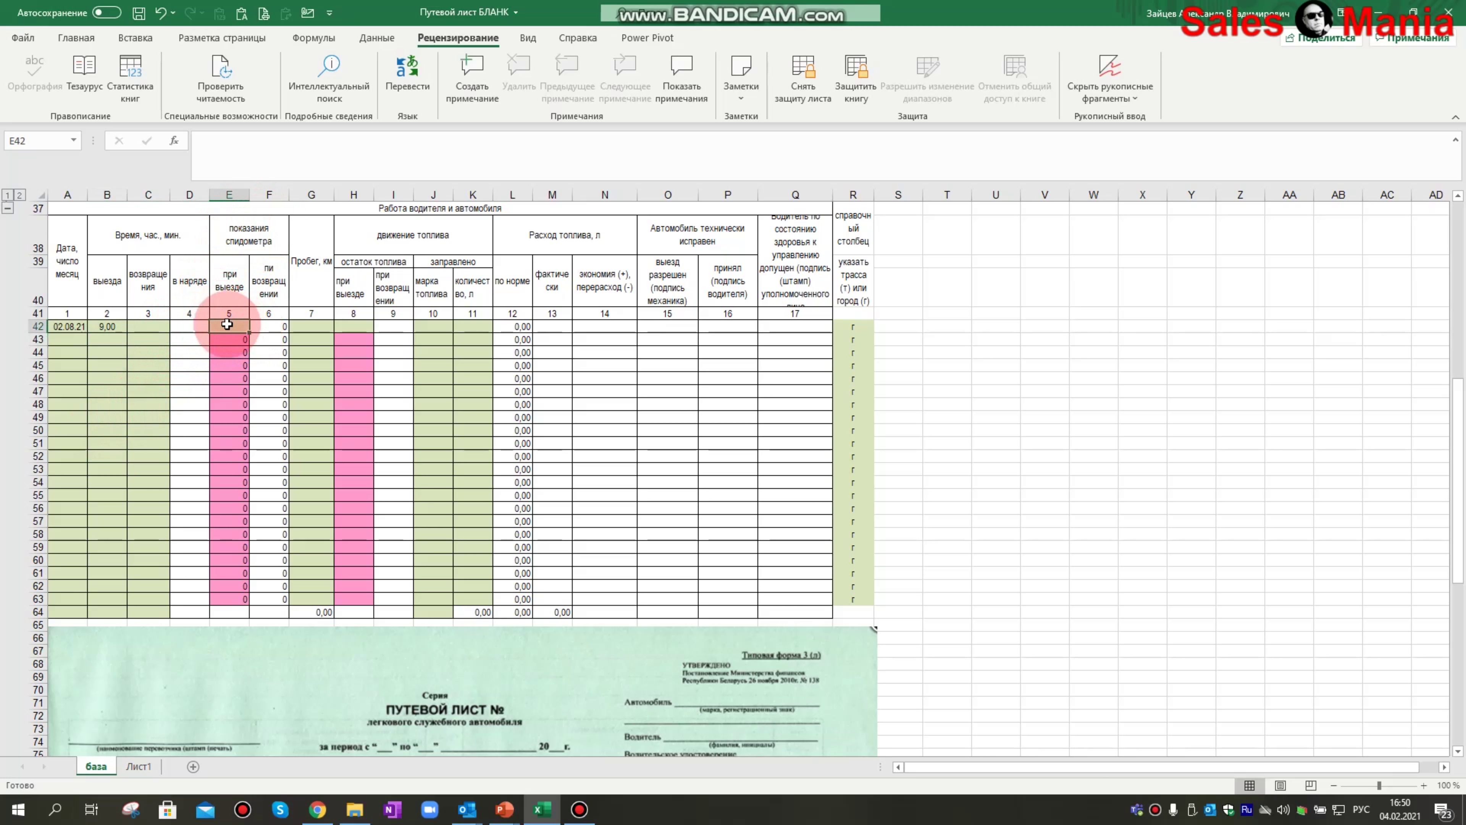
{"action": "type", "text": "56"}
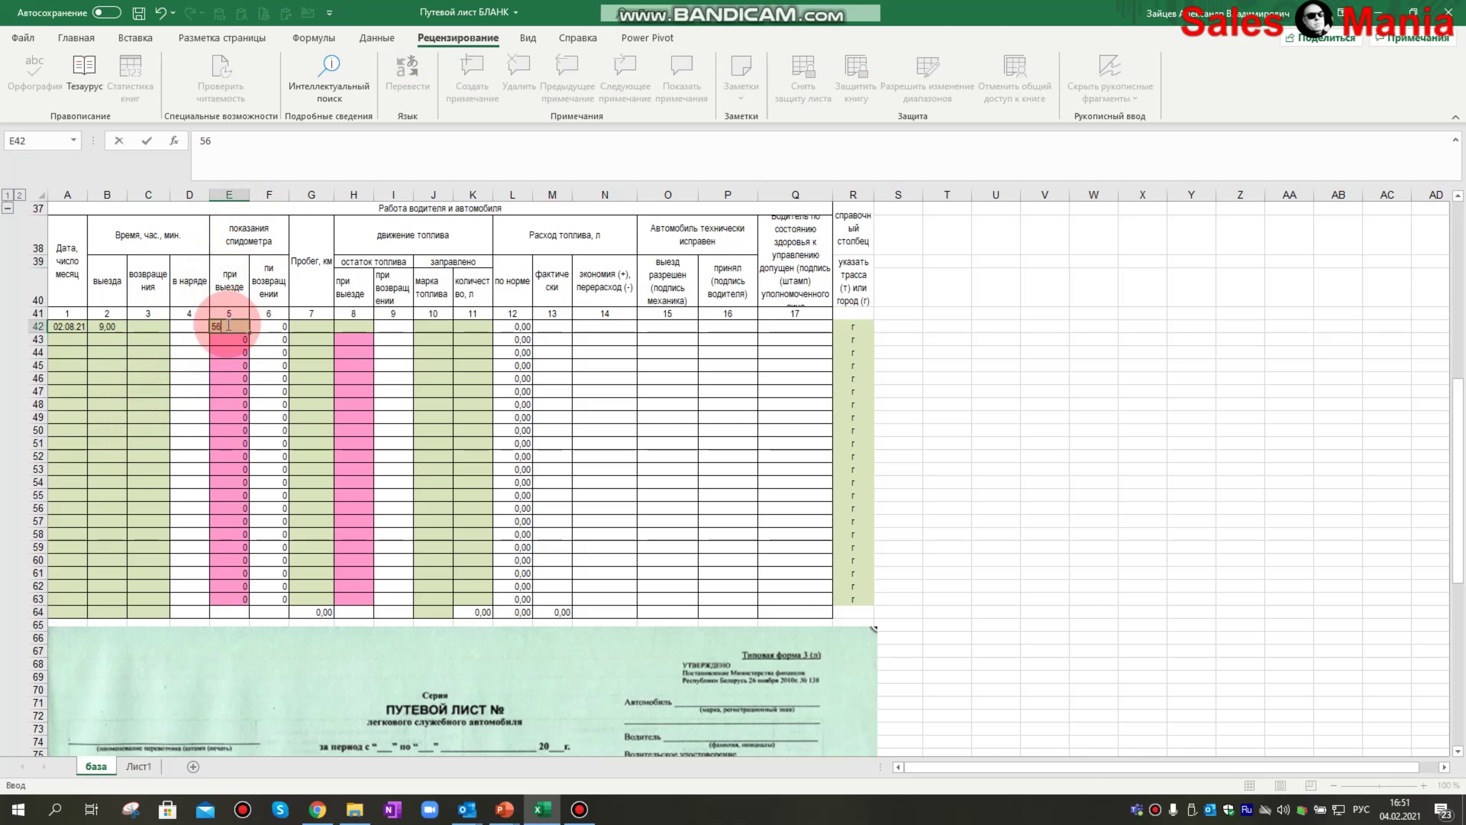
{"action": "type", "text": "0260"}
{"action": "key", "text": "Return"}
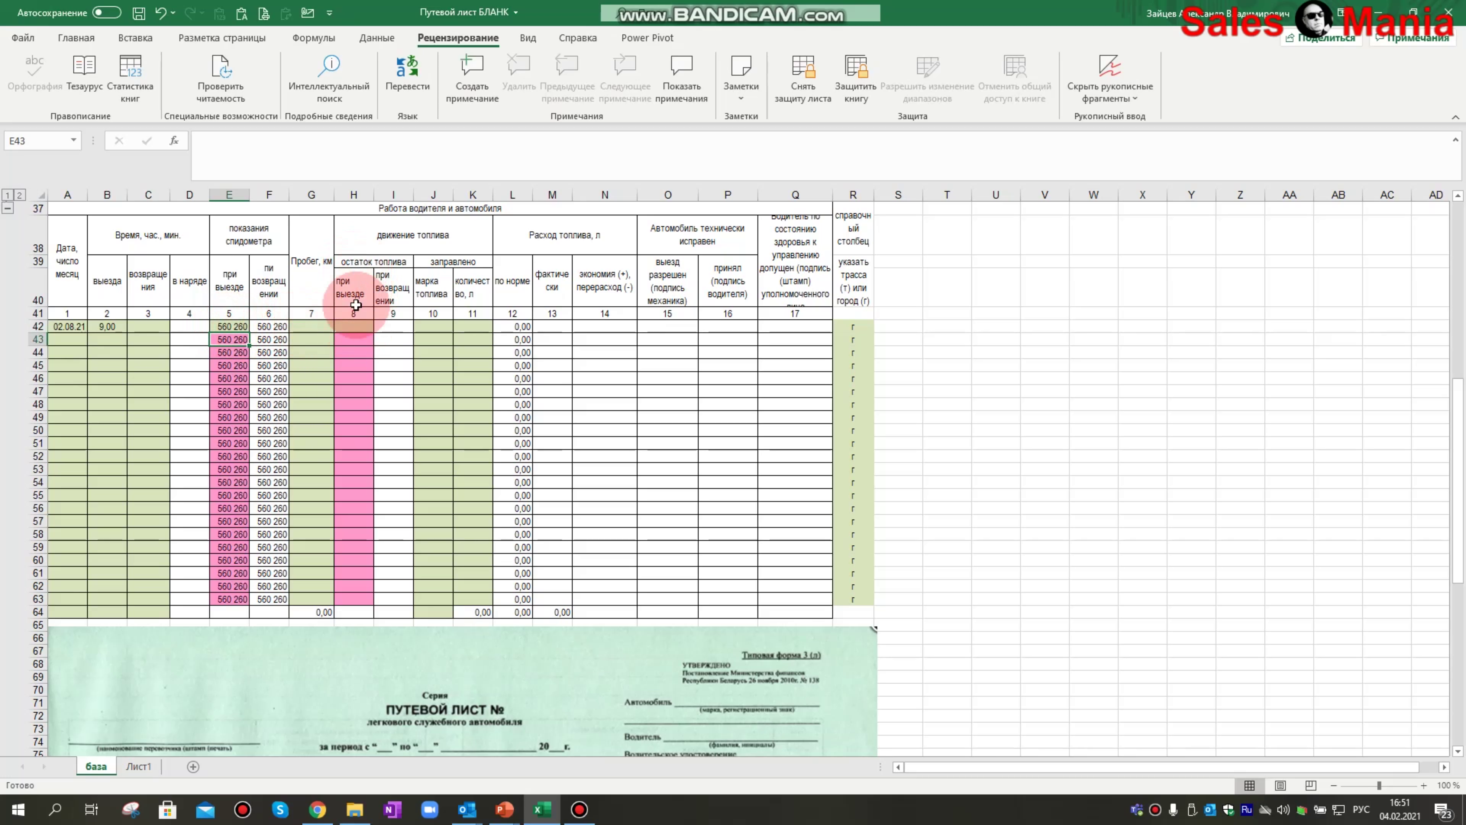
{"action": "left_click", "coordinate": [352, 327]}
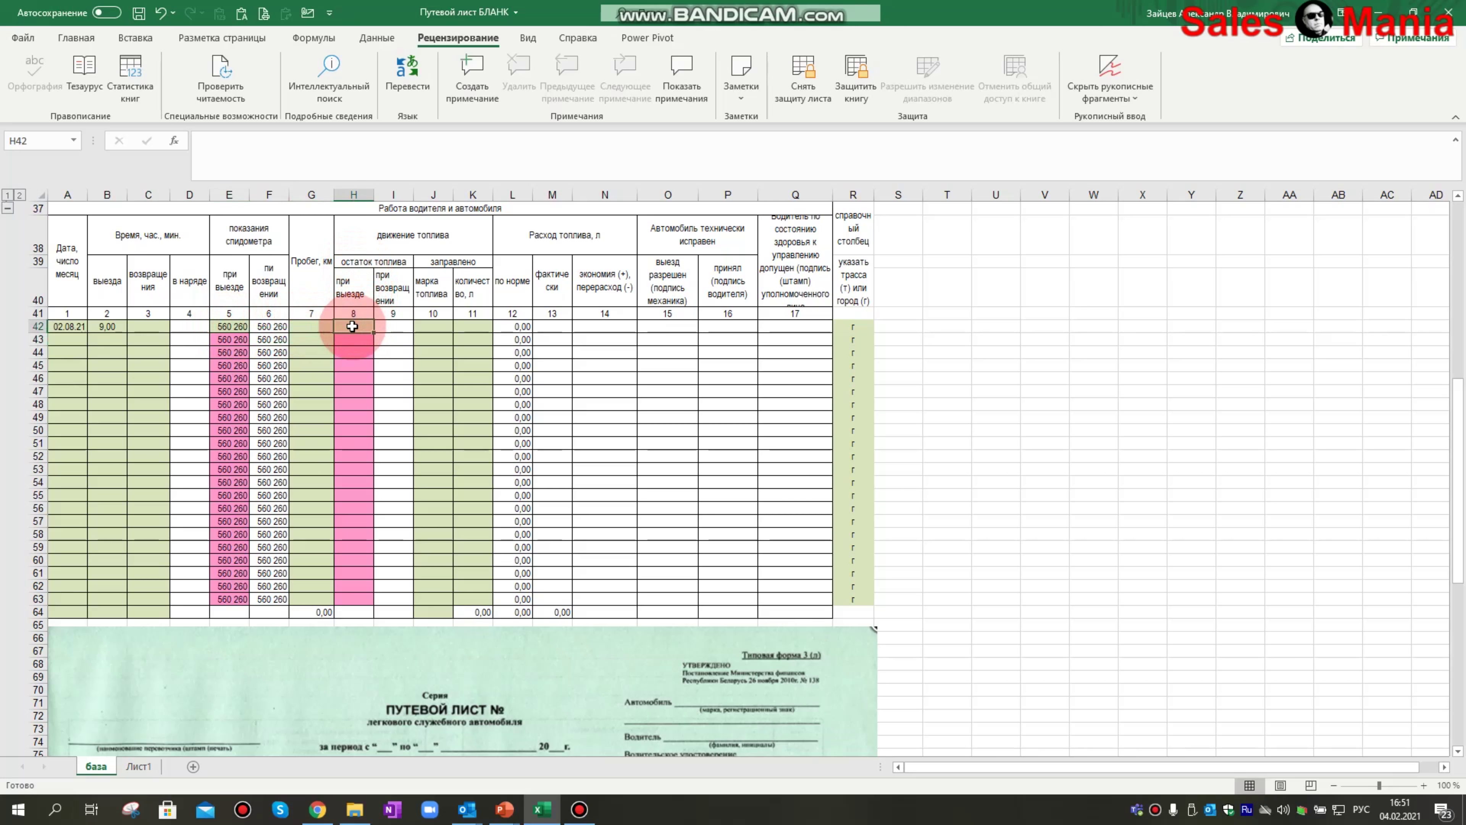
{"action": "type", "text": "50"}
{"action": "key", "text": "Return"}
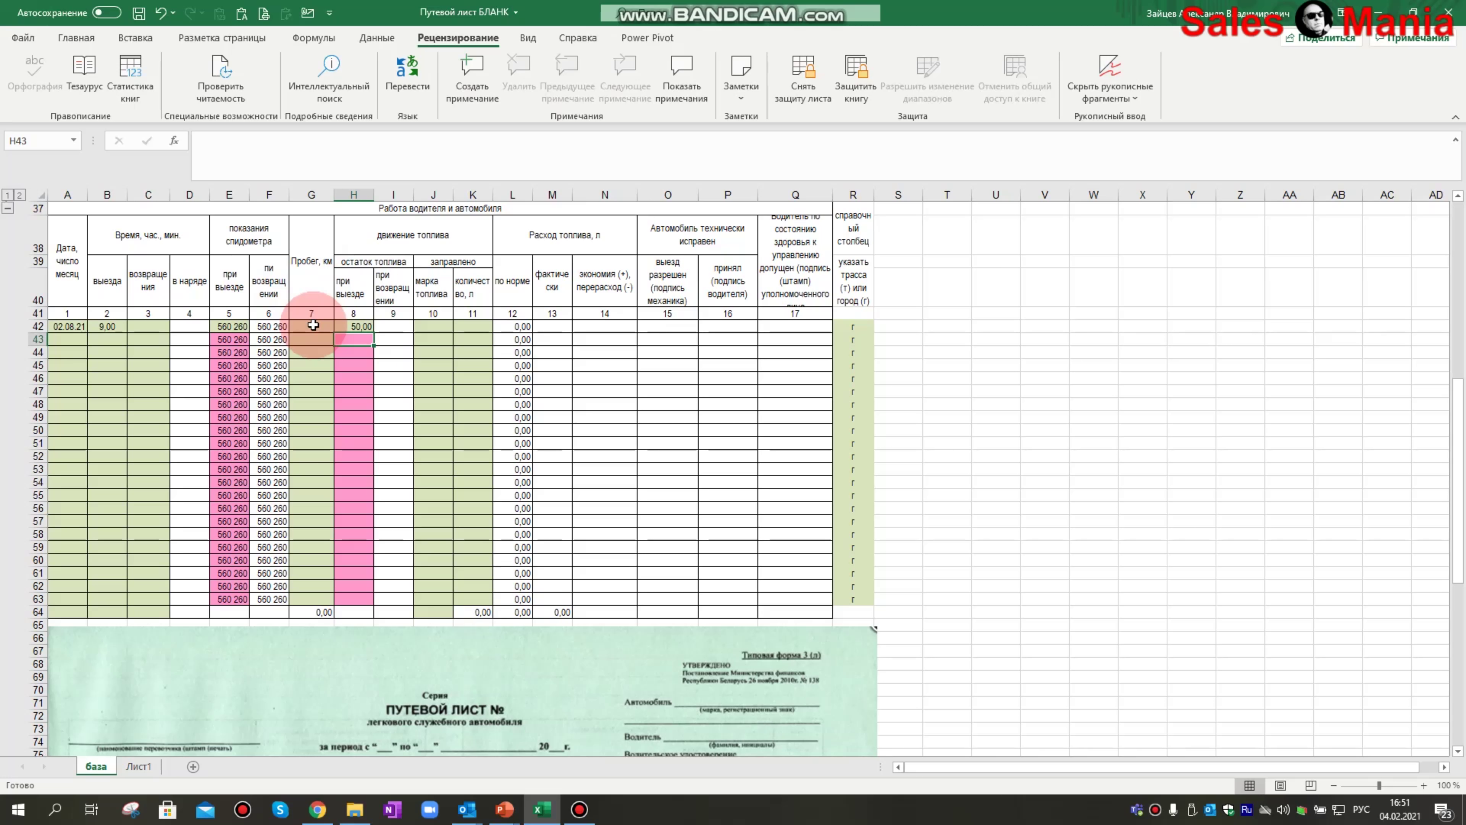
Step: Record the refuelling in row 42 with fuel brand АИ95 and a quantity of 15 litres
{"action": "left_click", "coordinate": [437, 325]}
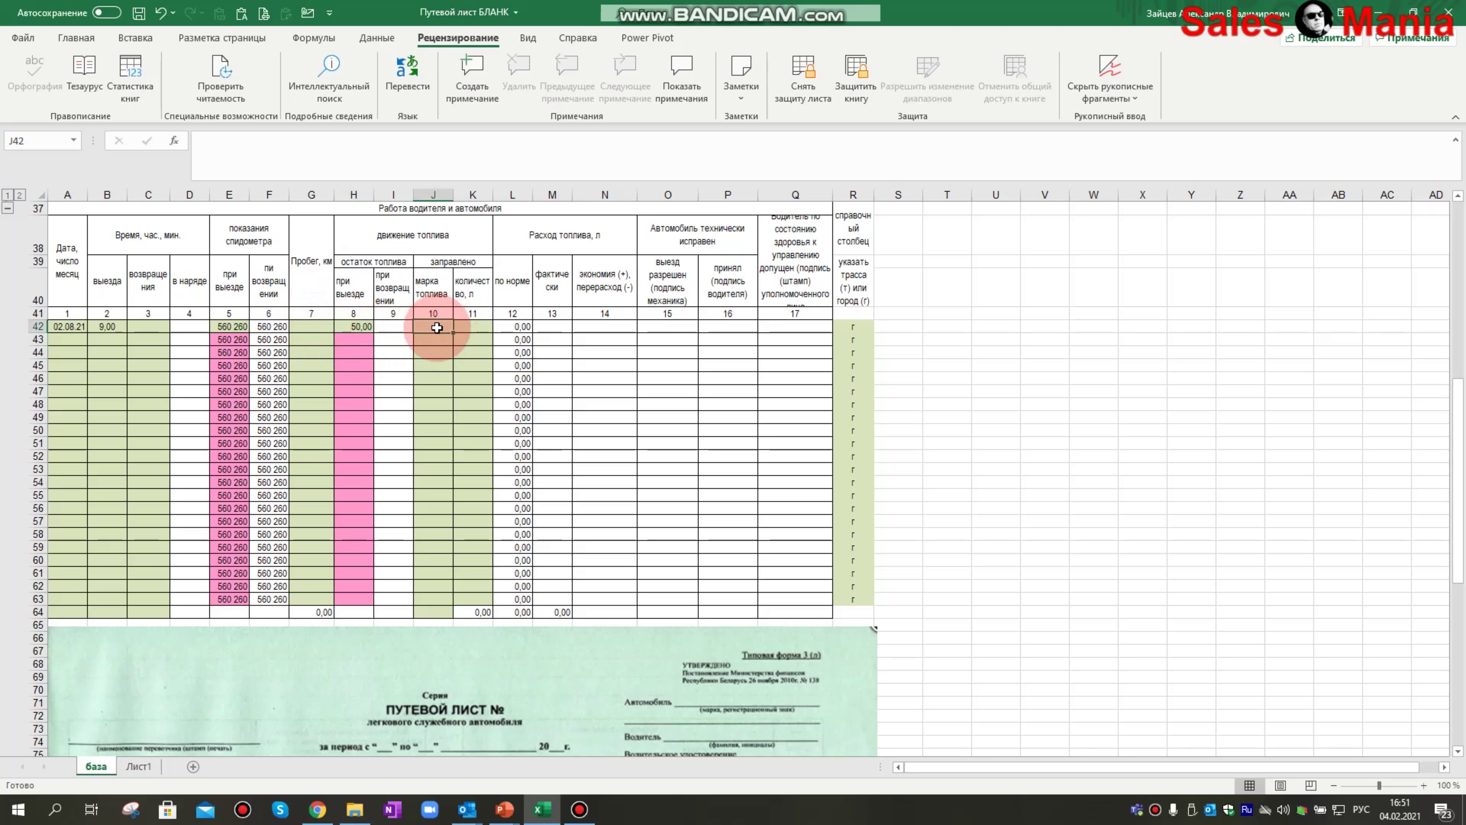
{"action": "type", "text": "15"}
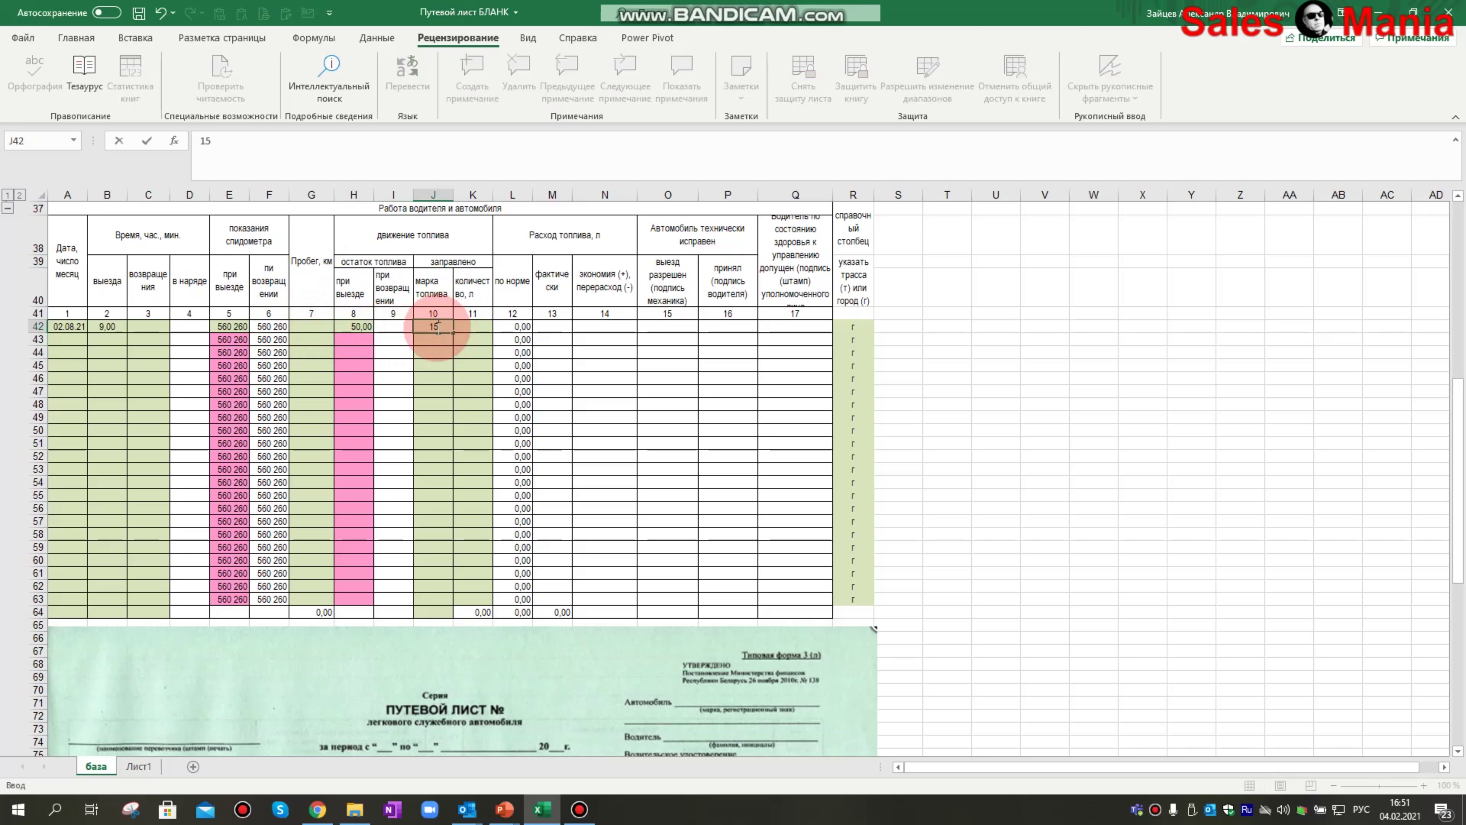
{"action": "key", "text": "Escape"}
{"action": "type", "text": "АИ95"}
{"action": "key", "text": "Tab"}
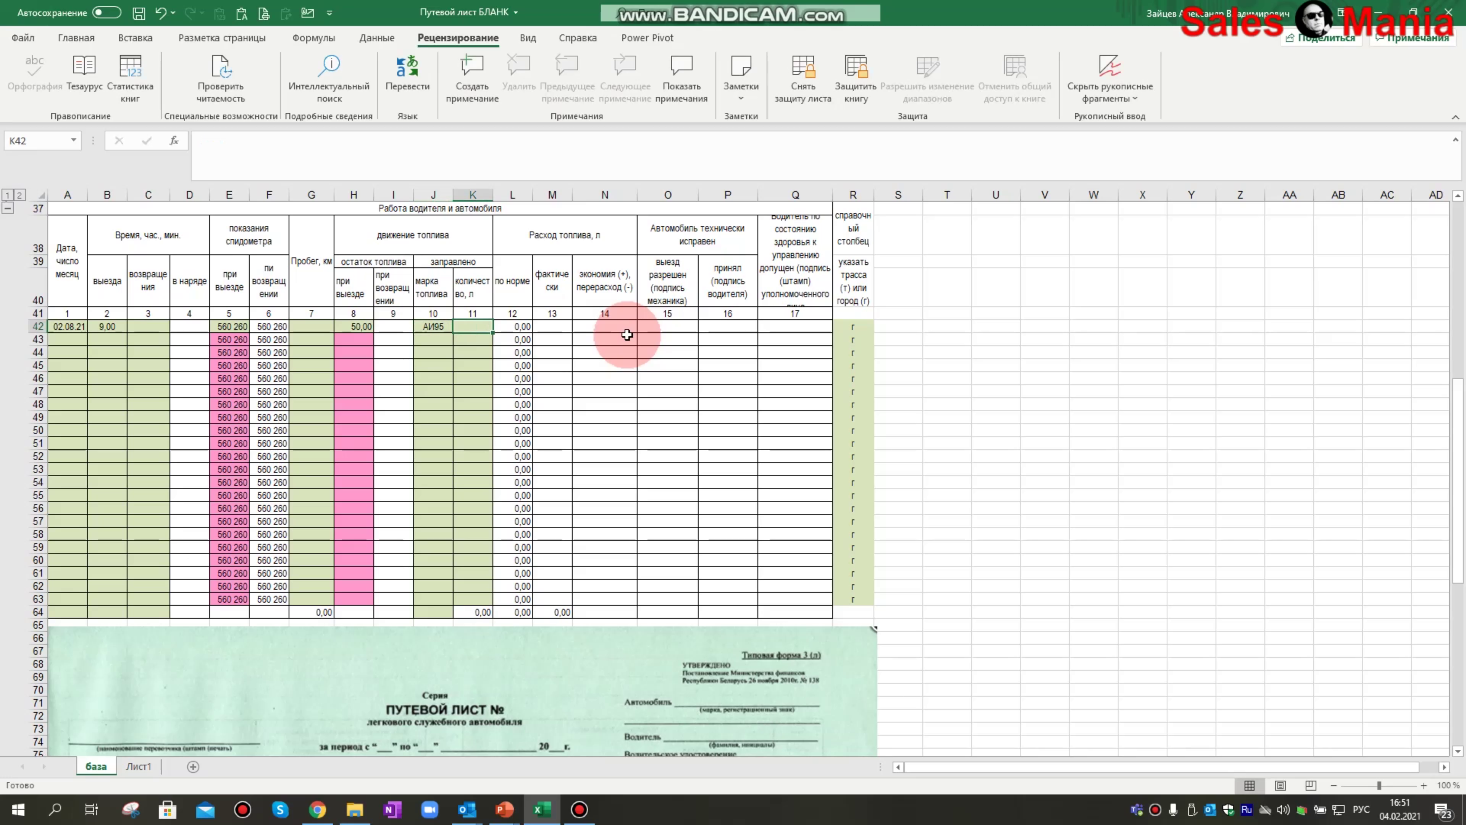
{"action": "type", "text": "15"}
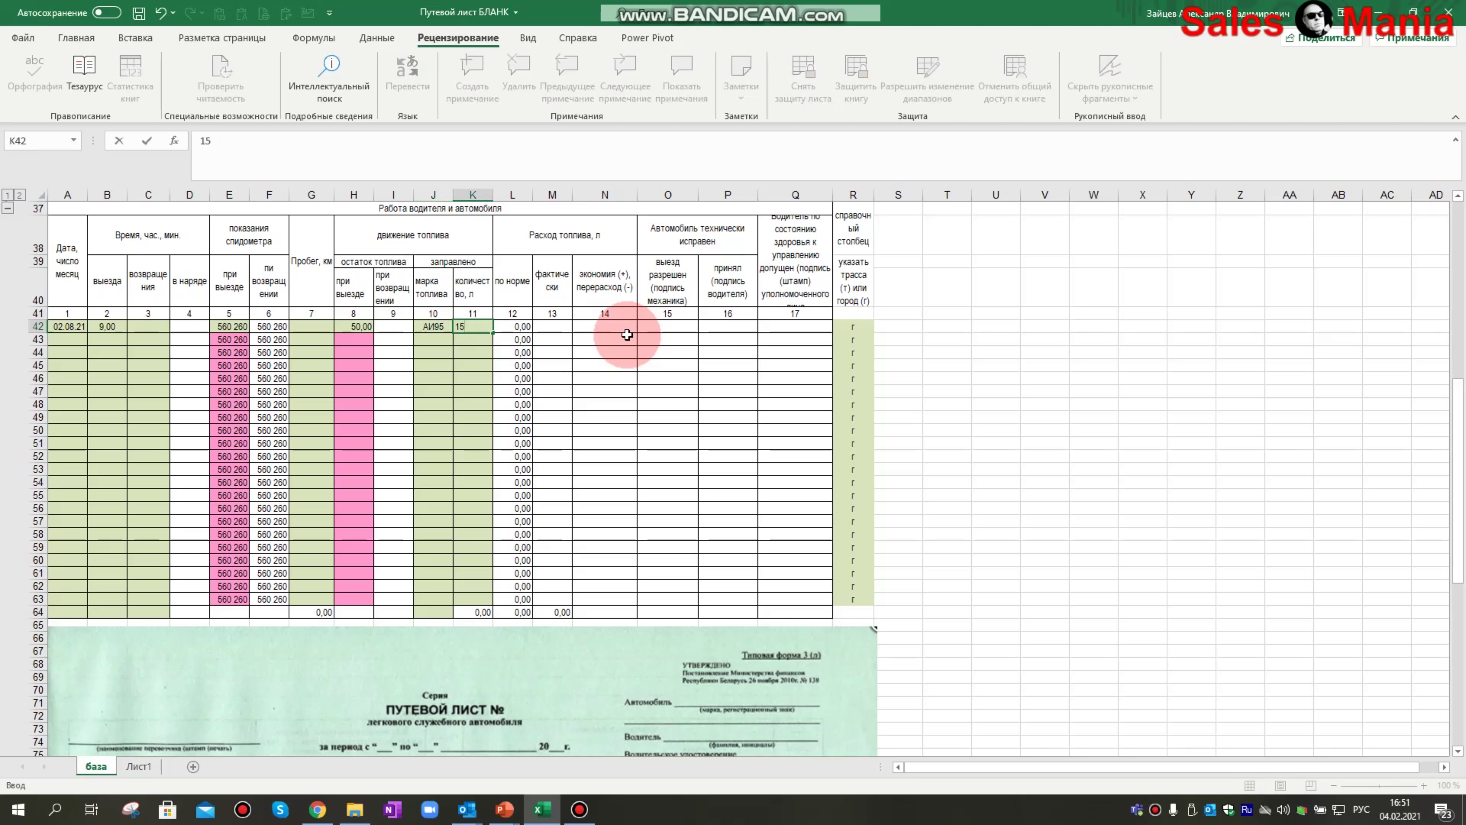
{"action": "key", "text": "Return"}
Step: Enter a daily mileage of 170 km in row 42
{"action": "left_click", "coordinate": [304, 327]}
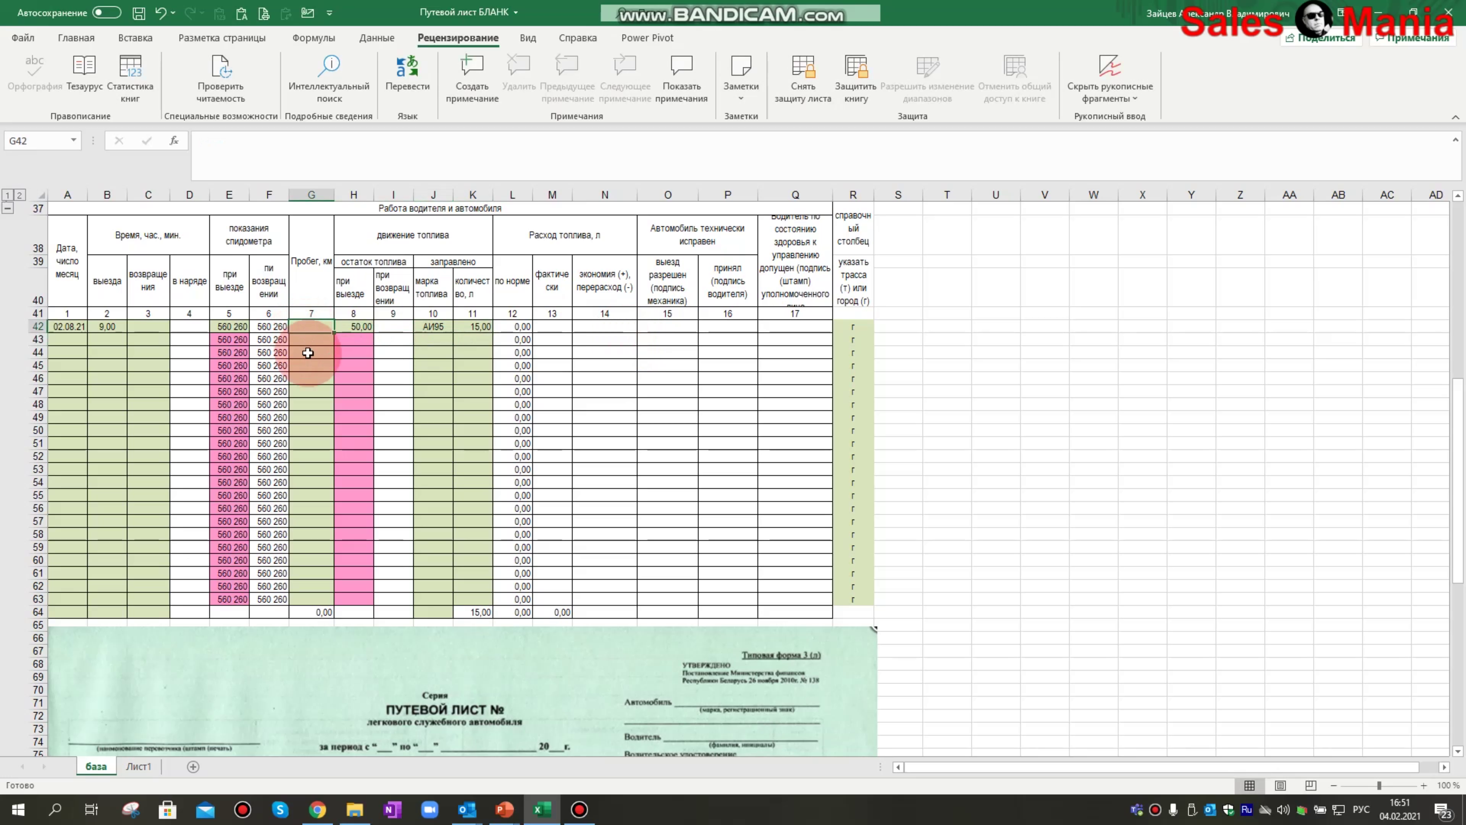
{"action": "type", "text": "170"}
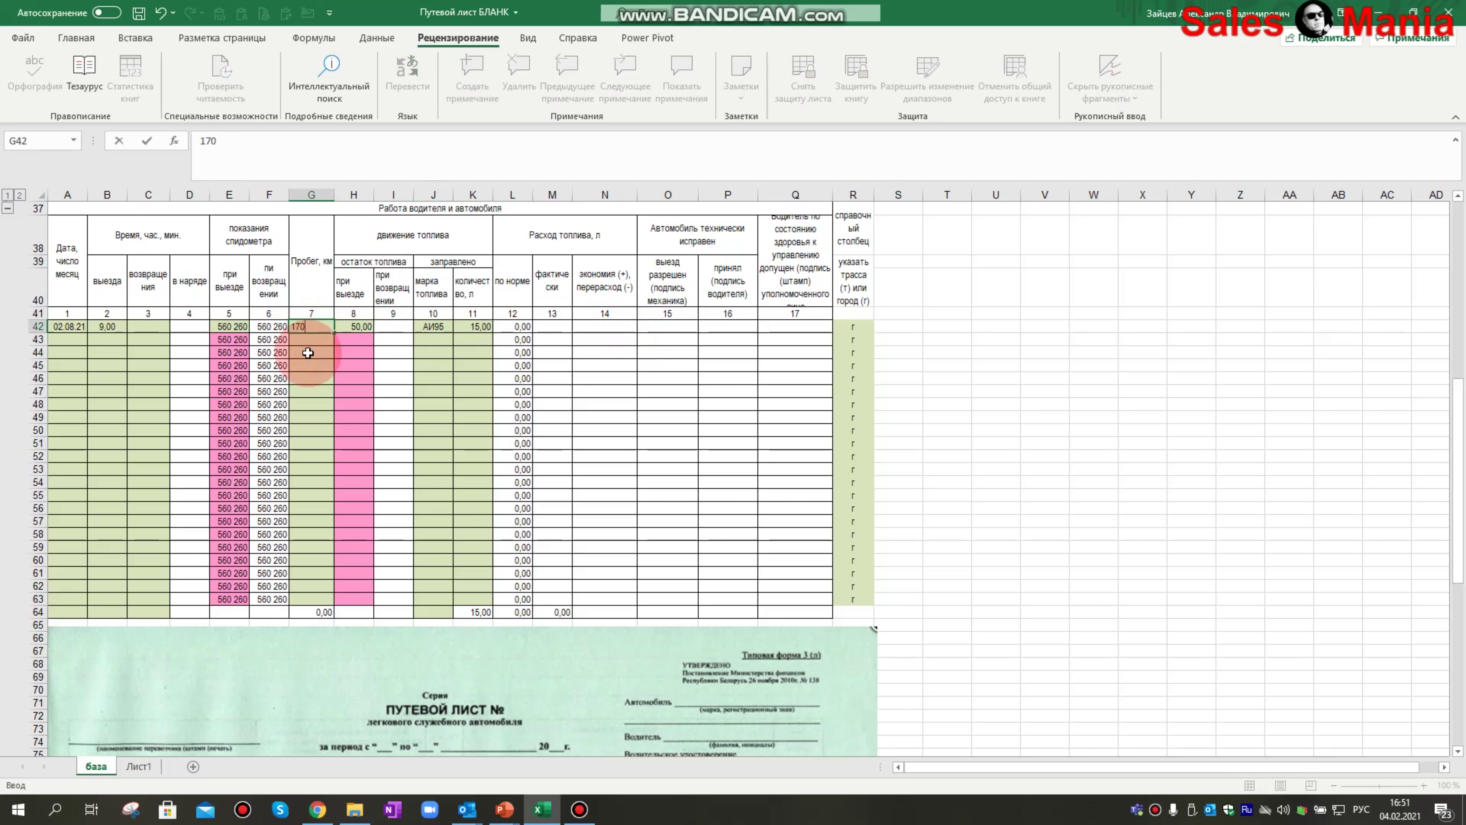
{"action": "key", "text": "Return"}
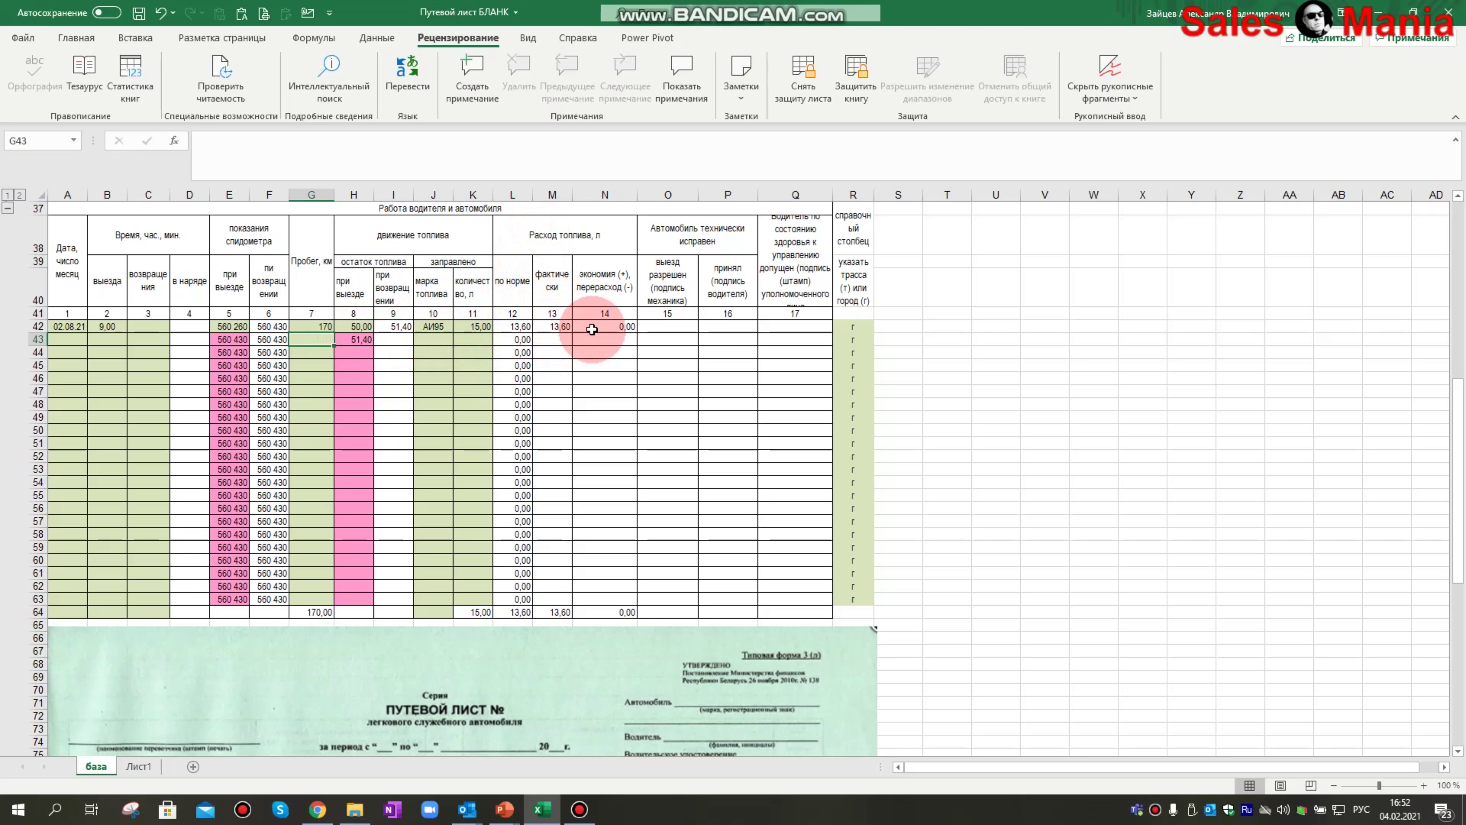
Step: Enter a return time of 17,00 for the 02.08.21 trip in row 42
{"action": "left_click", "coordinate": [156, 327]}
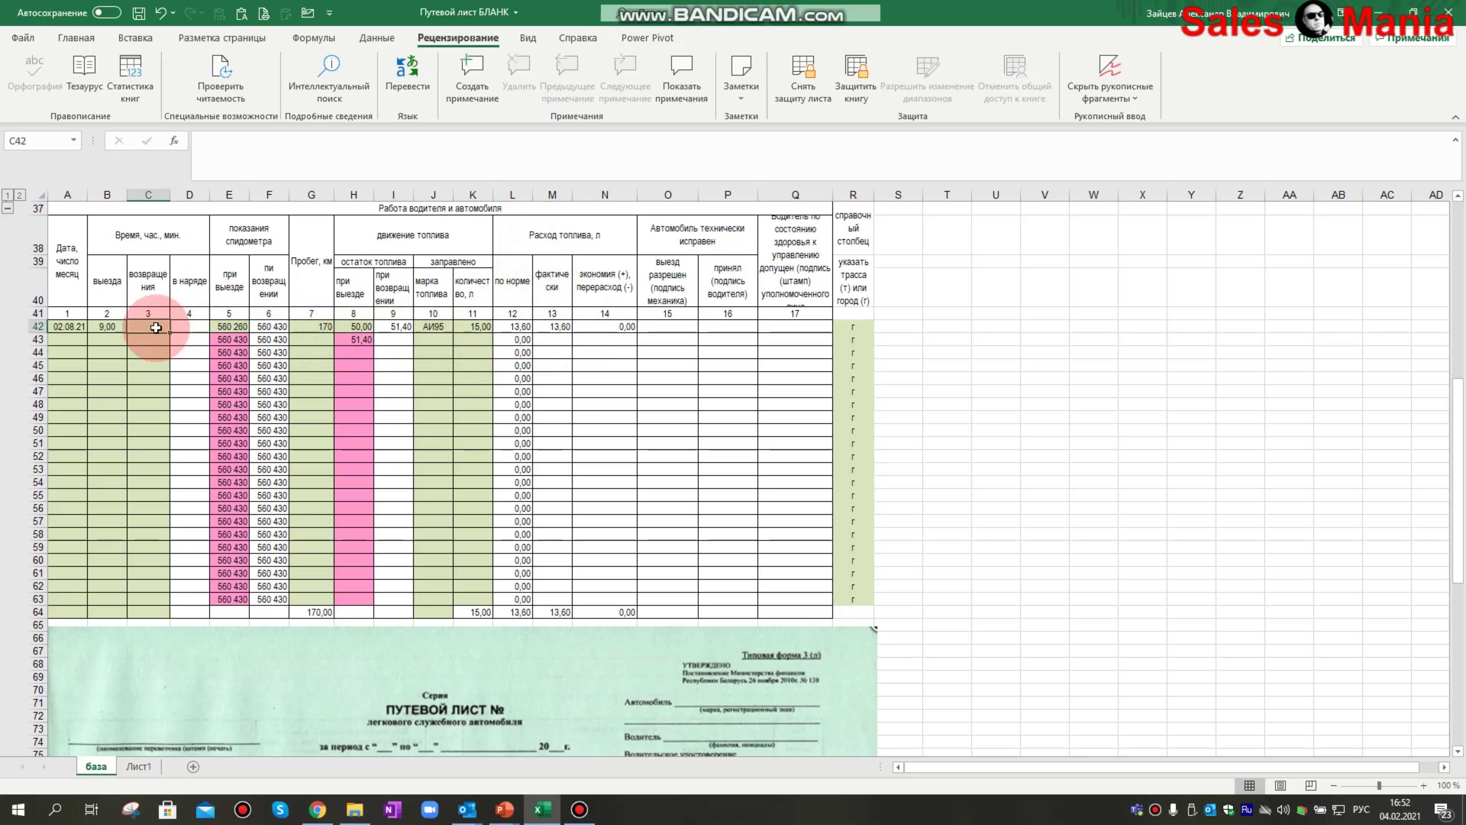
{"action": "type", "text": "17,"}
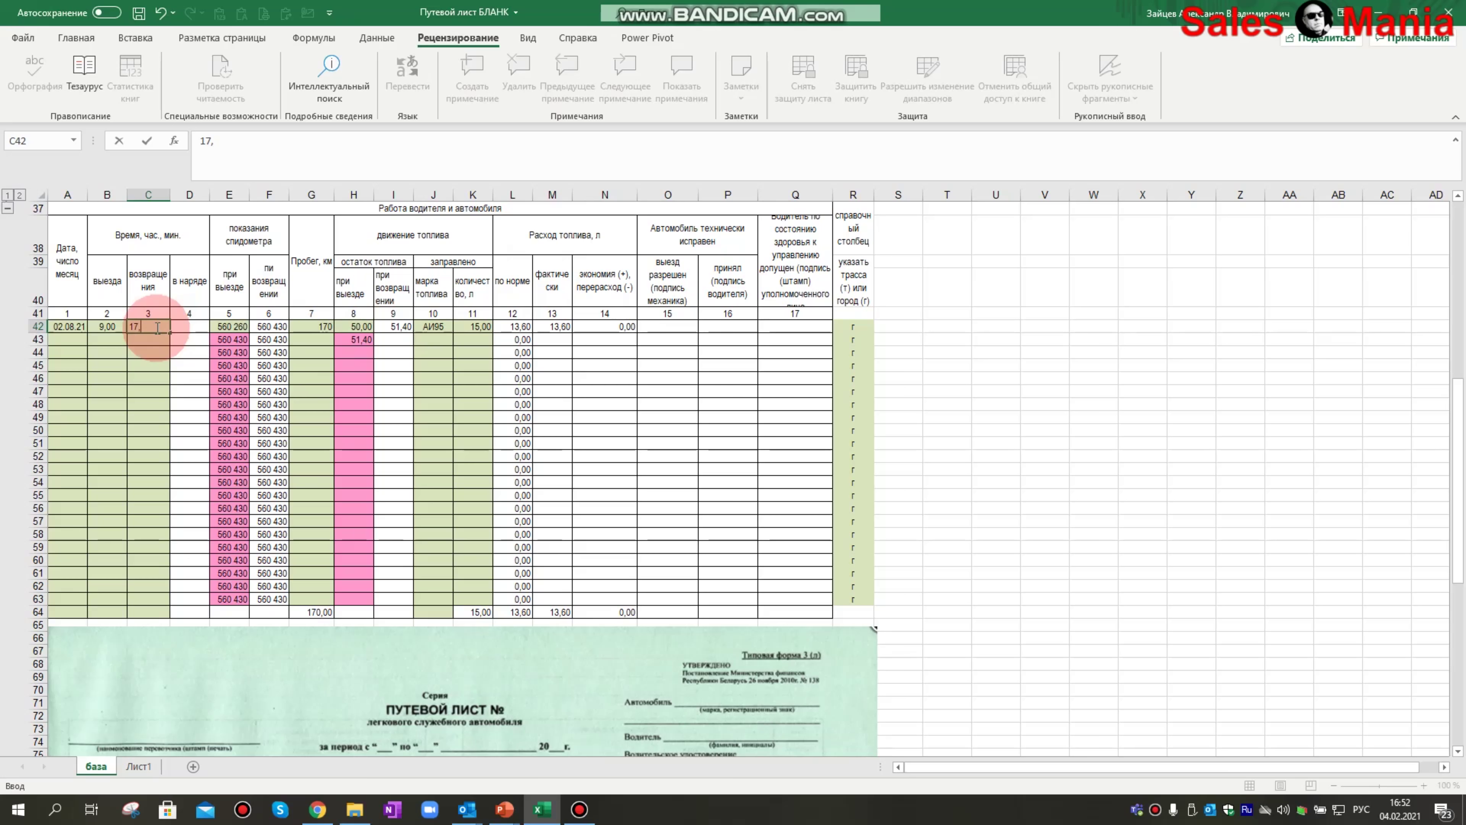
{"action": "type", "text": "00"}
{"action": "key", "text": "Return"}
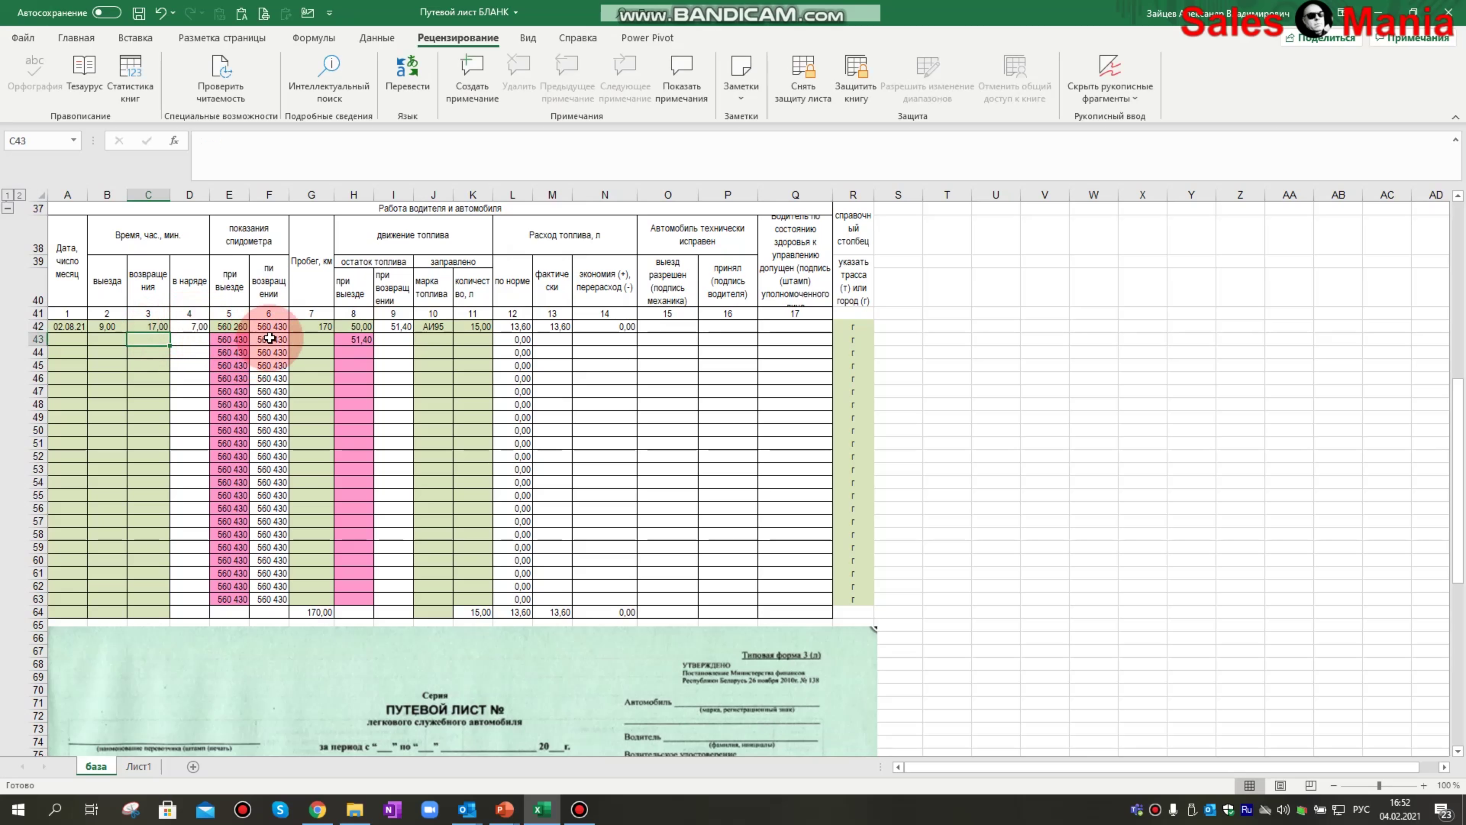
Step: Clear the refuelling fuel brand and quantity from row 42
{"action": "left_click", "coordinate": [309, 326]}
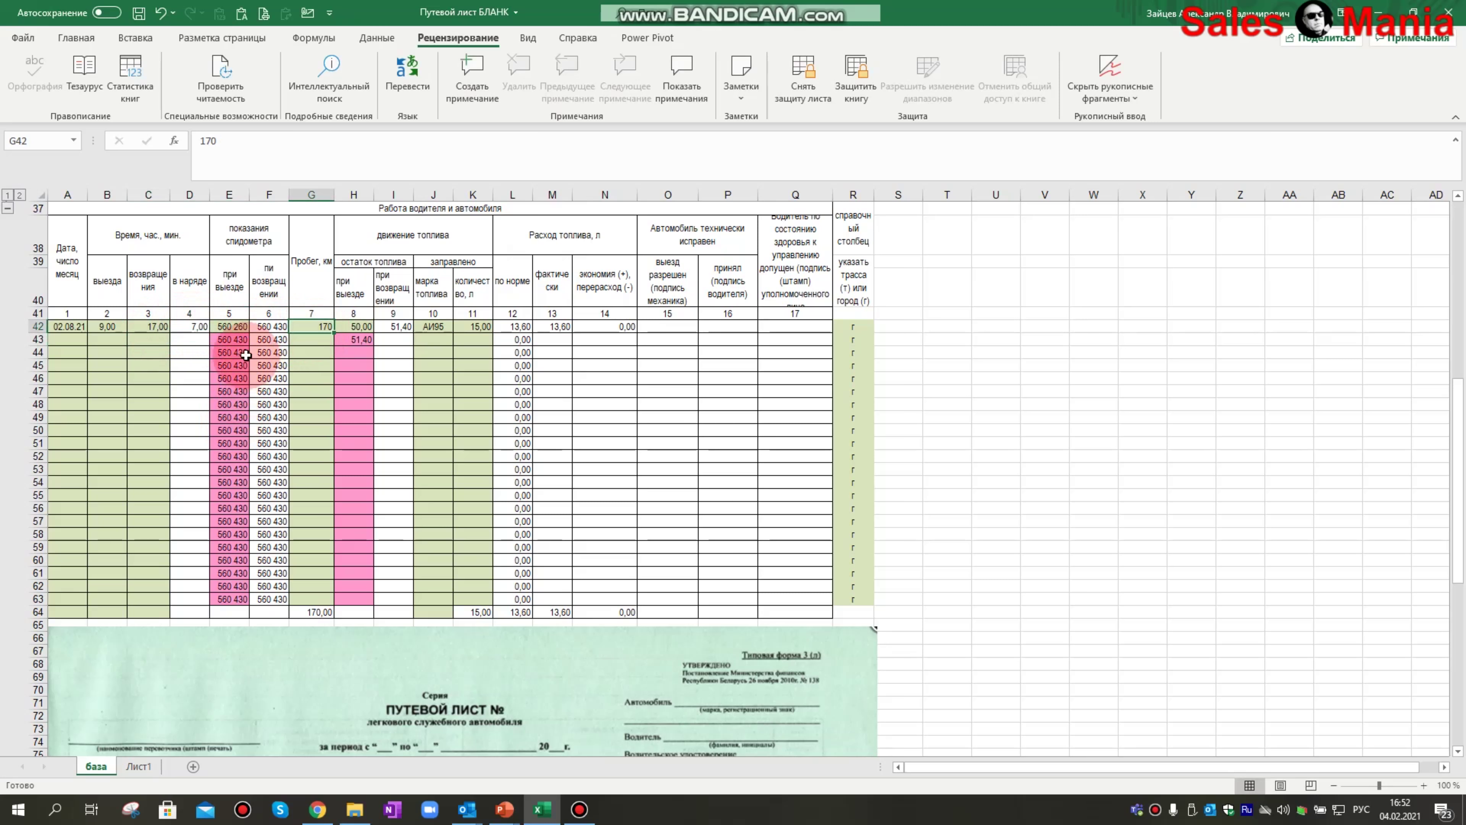
{"action": "left_click", "coordinate": [228, 342]}
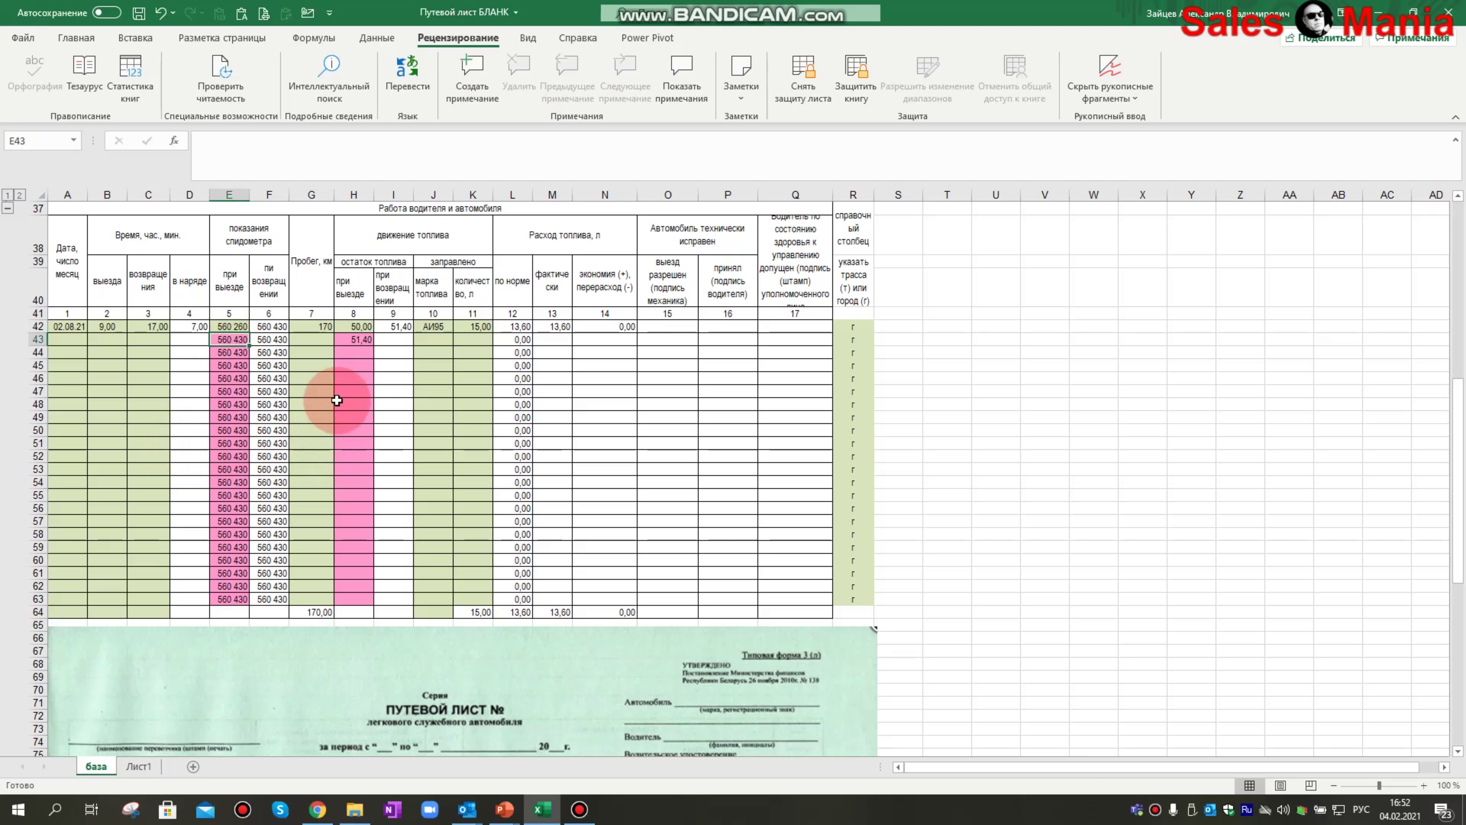
{"action": "left_click", "coordinate": [358, 341]}
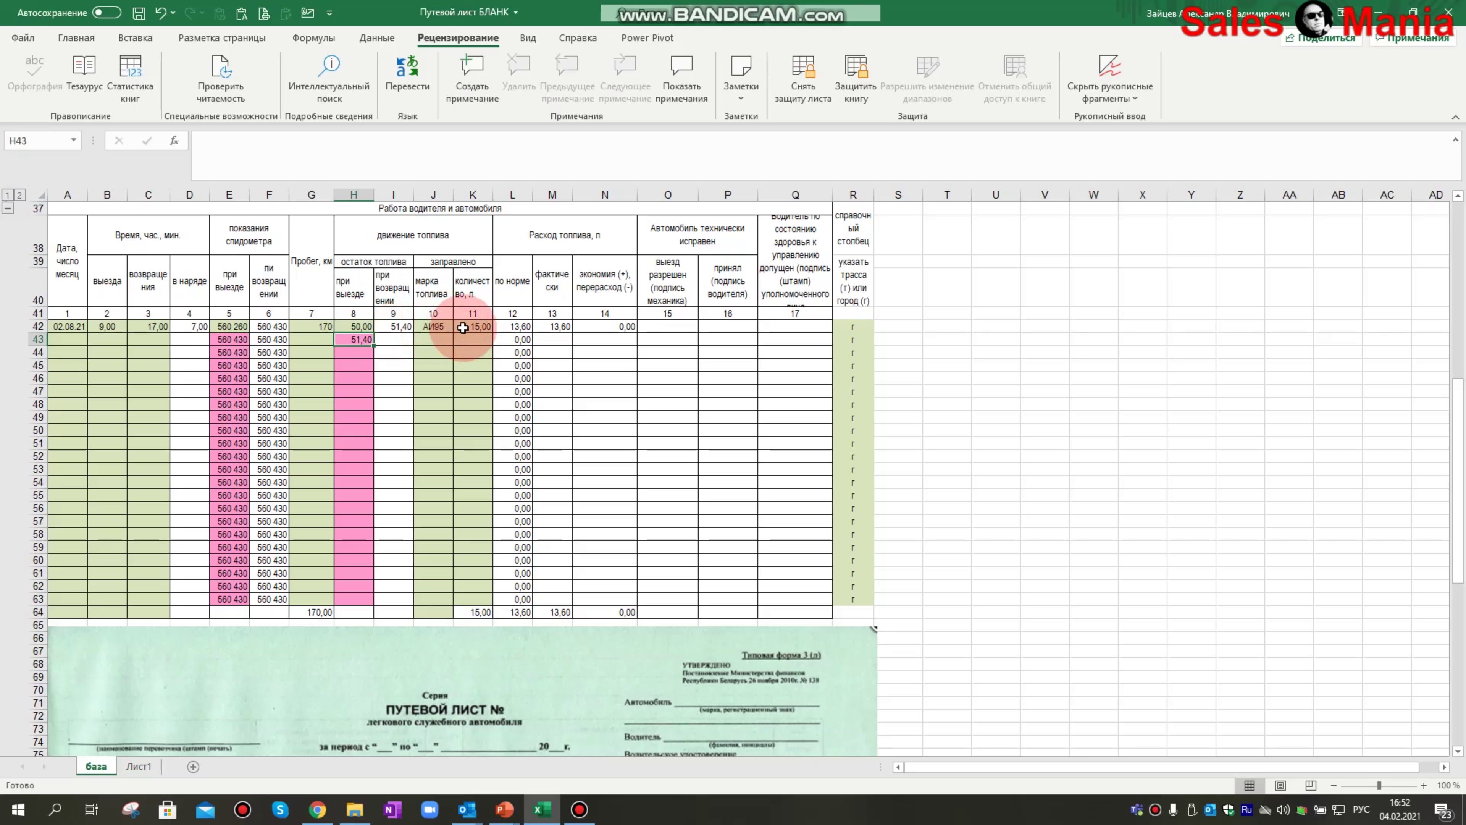
{"action": "left_click_drag", "start_coordinate": [433, 326], "coordinate": [470, 326]}
{"action": "key", "text": "Delete"}
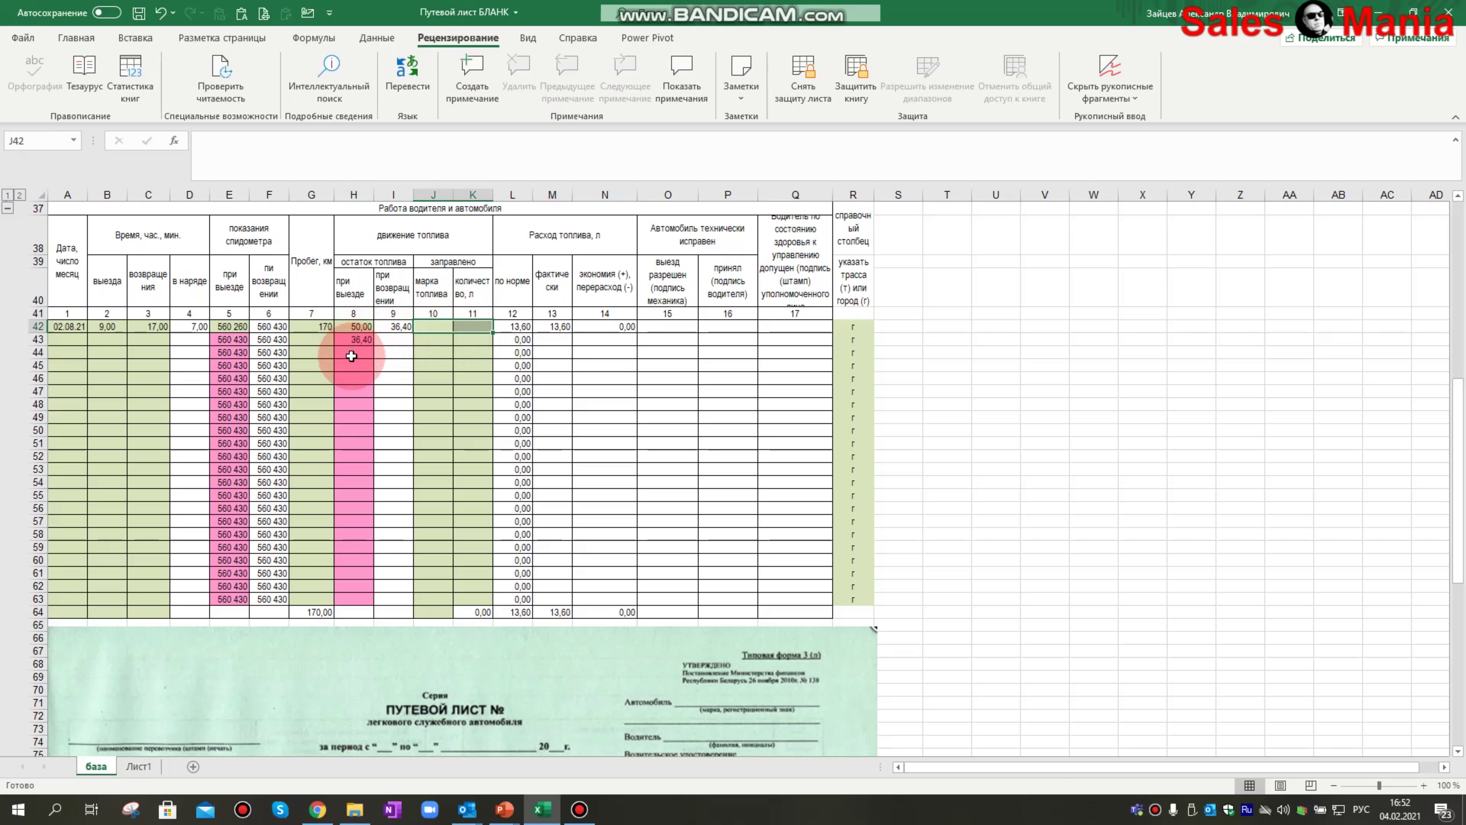
Step: Mark the row 42 trip as highway driving by entering т in the reference column R
{"action": "scroll", "coordinate": [352, 356], "scroll_direction": "up", "scroll_amount": 4}
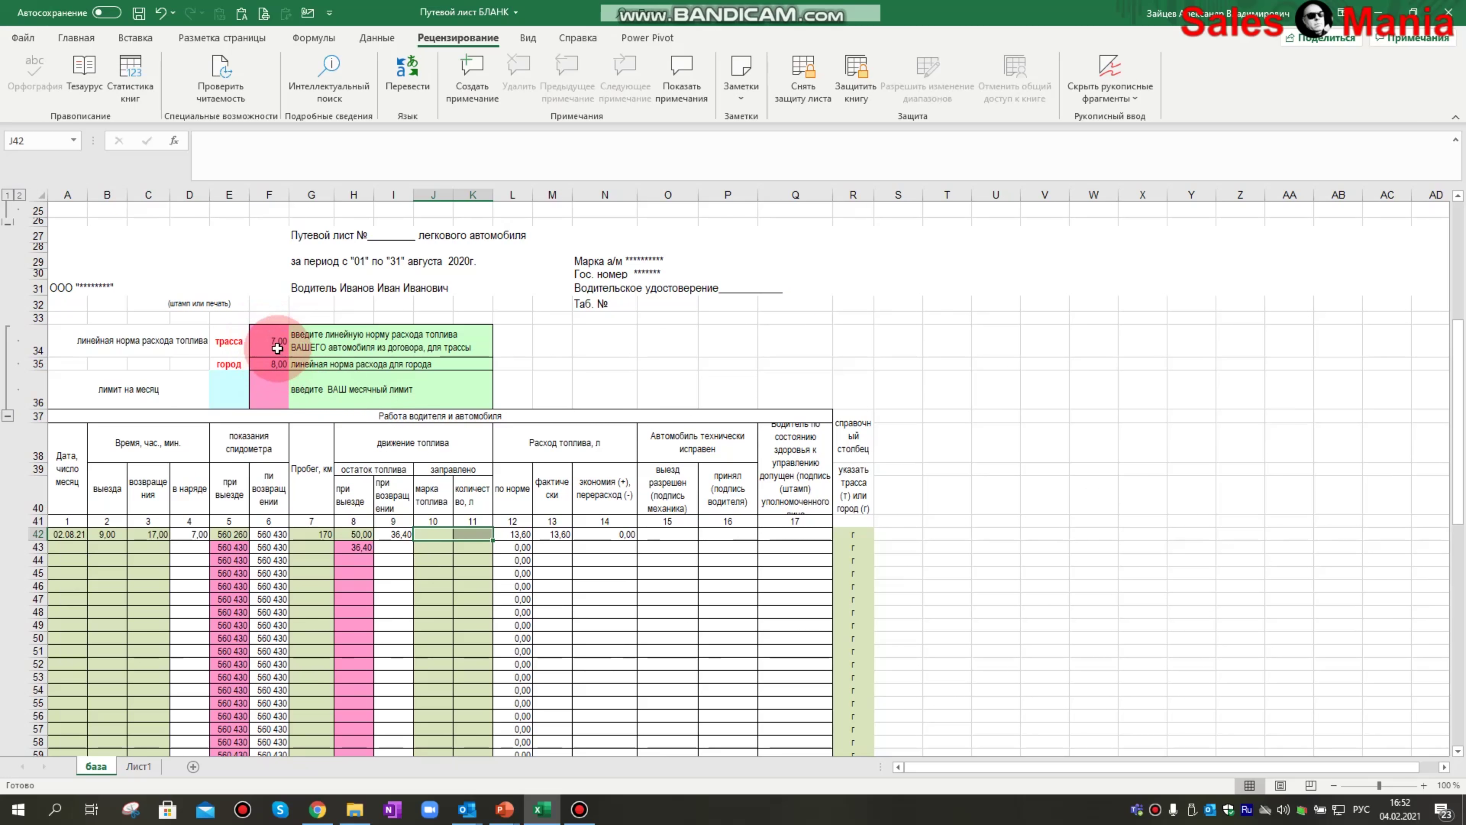
{"action": "scroll", "coordinate": [413, 431], "scroll_direction": "down", "scroll_amount": 3}
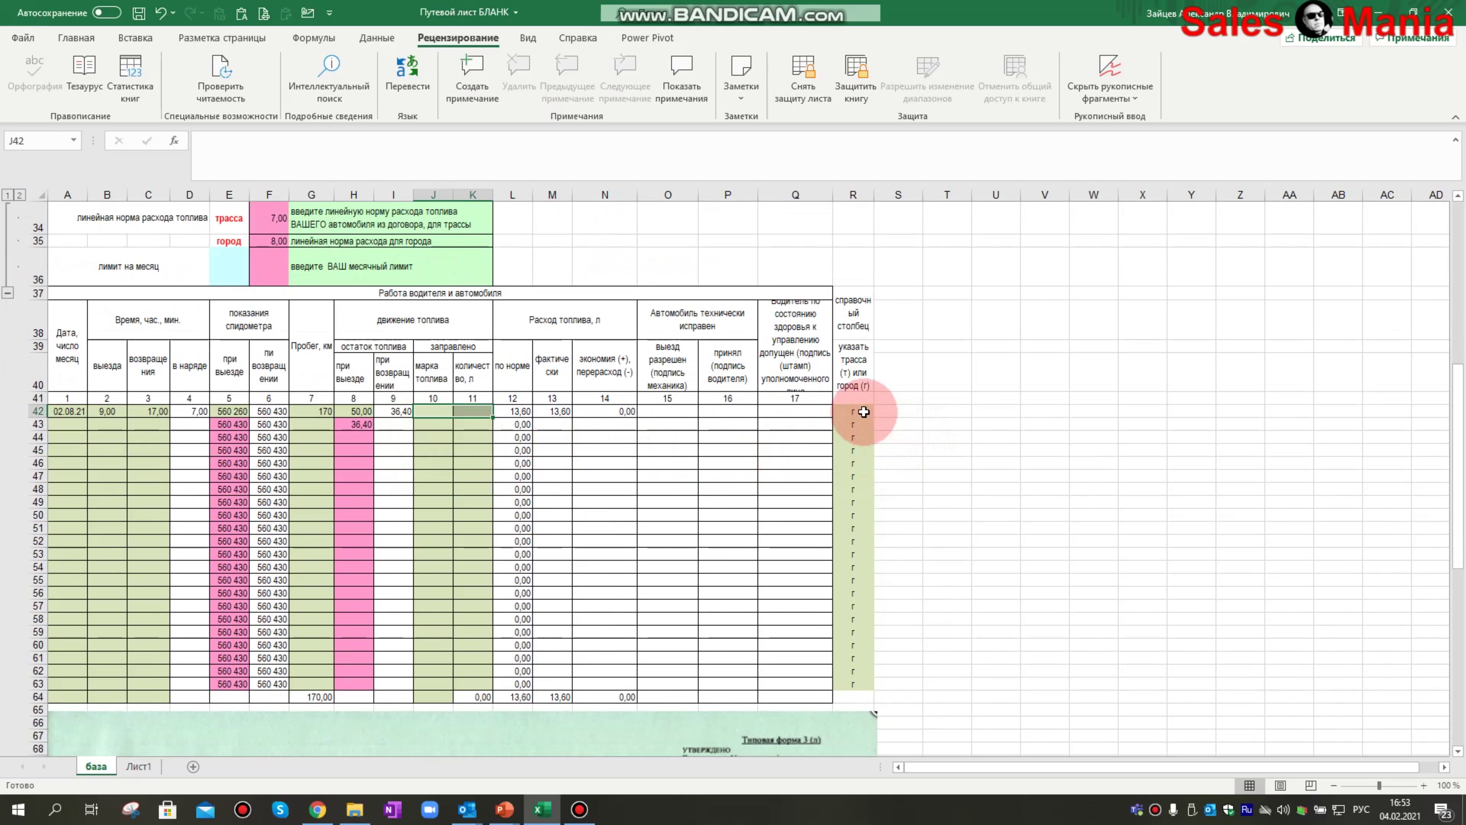
{"action": "left_click", "coordinate": [863, 411]}
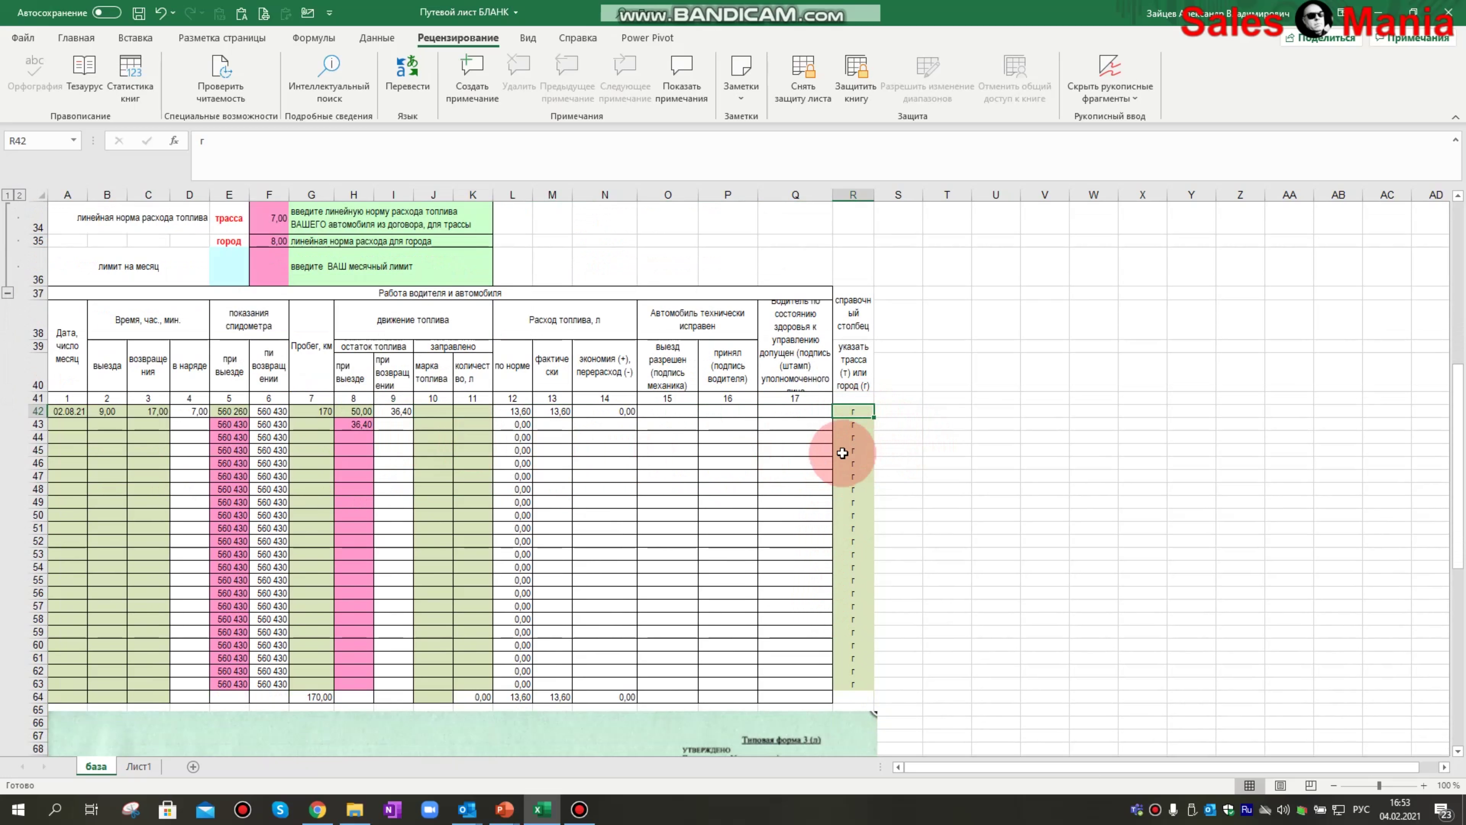
{"action": "type", "text": "т"}
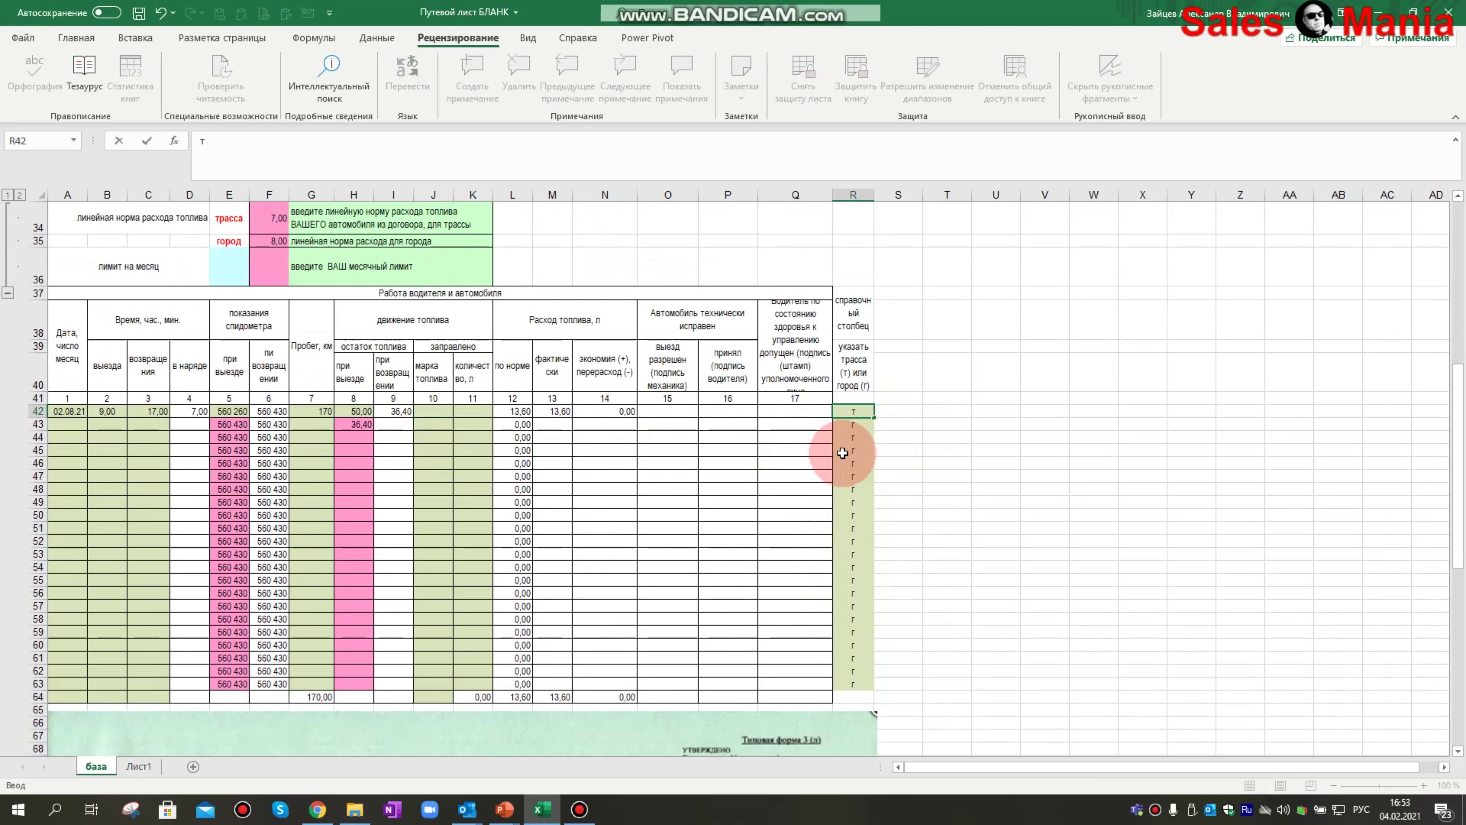
{"action": "key", "text": "Return"}
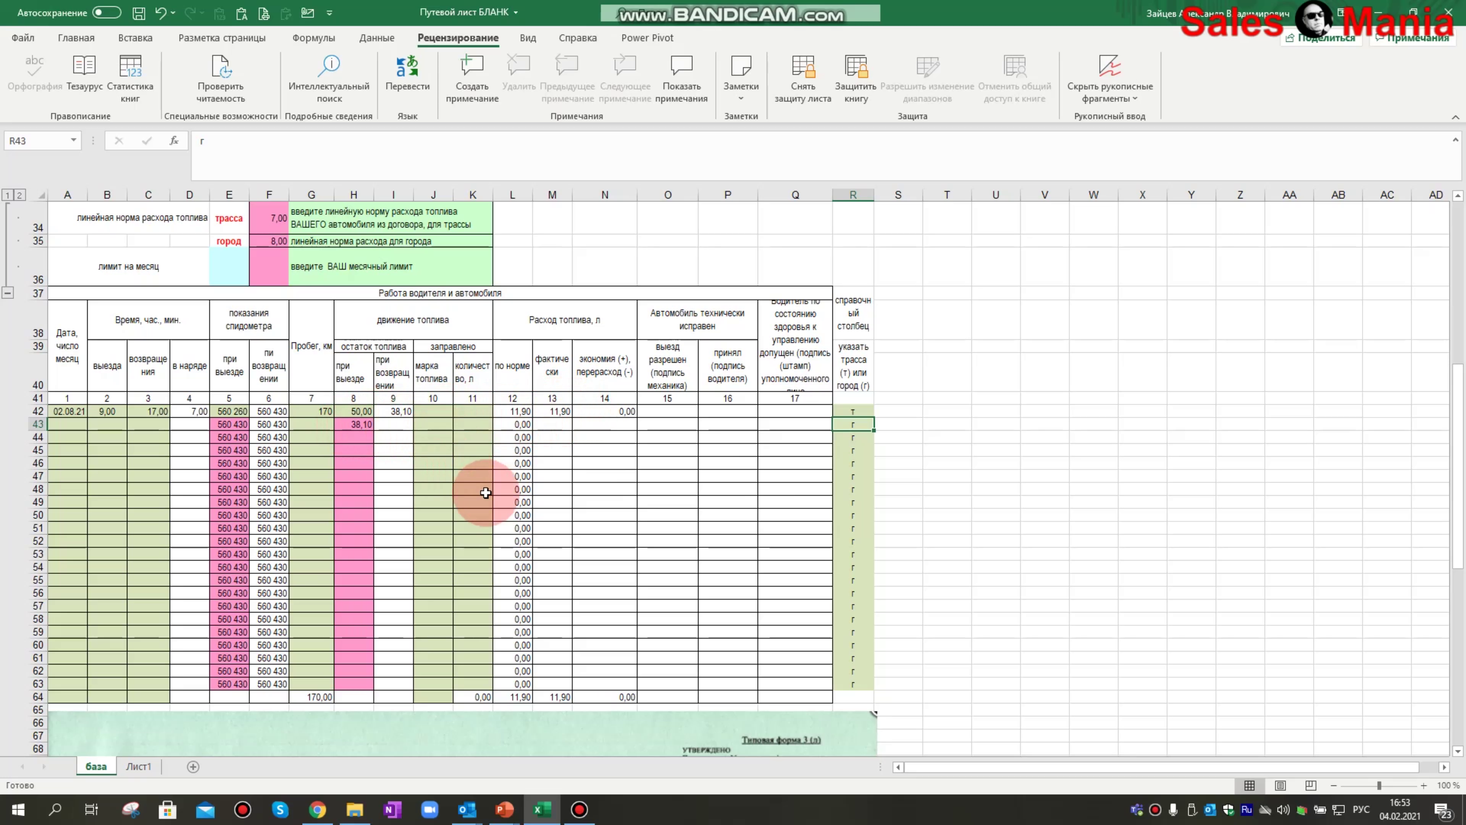
Step: Enter 05.08.21 as the date and 15,00 as the departure time in row 43
{"action": "left_click", "coordinate": [72, 420]}
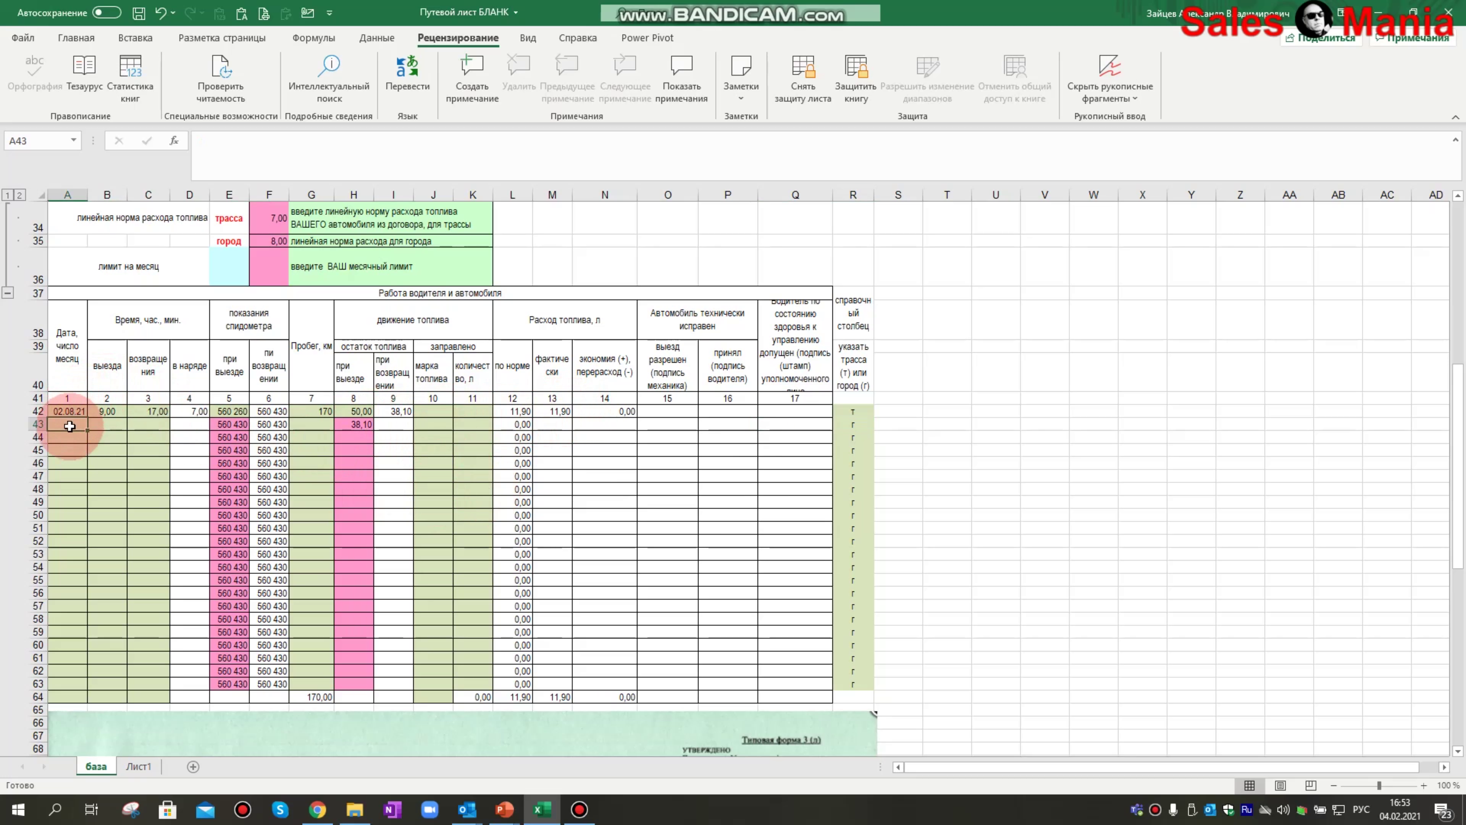
{"action": "type", "text": "5/"}
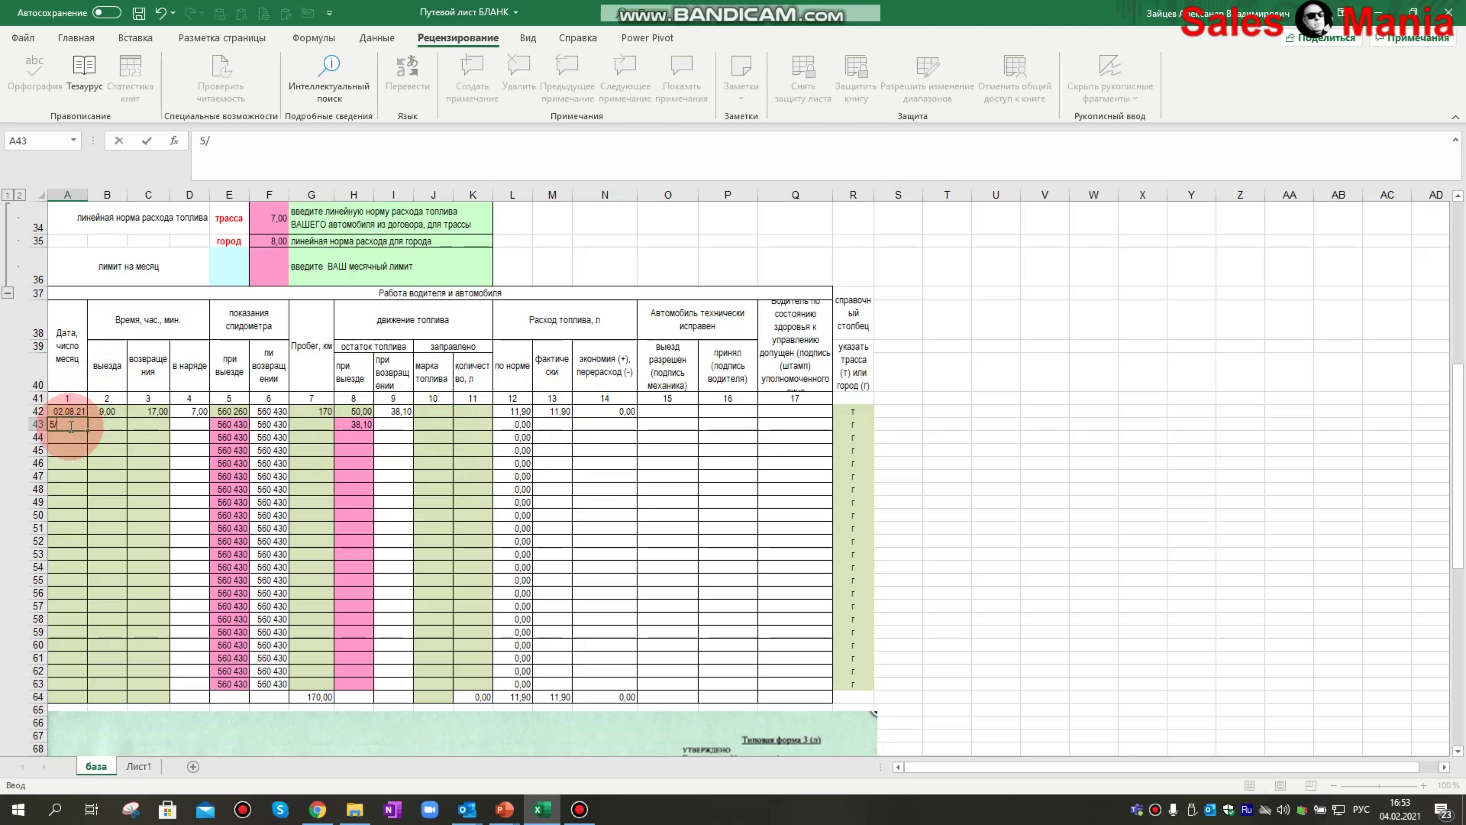
{"action": "type", "text": "8/21"}
{"action": "key", "text": "Return"}
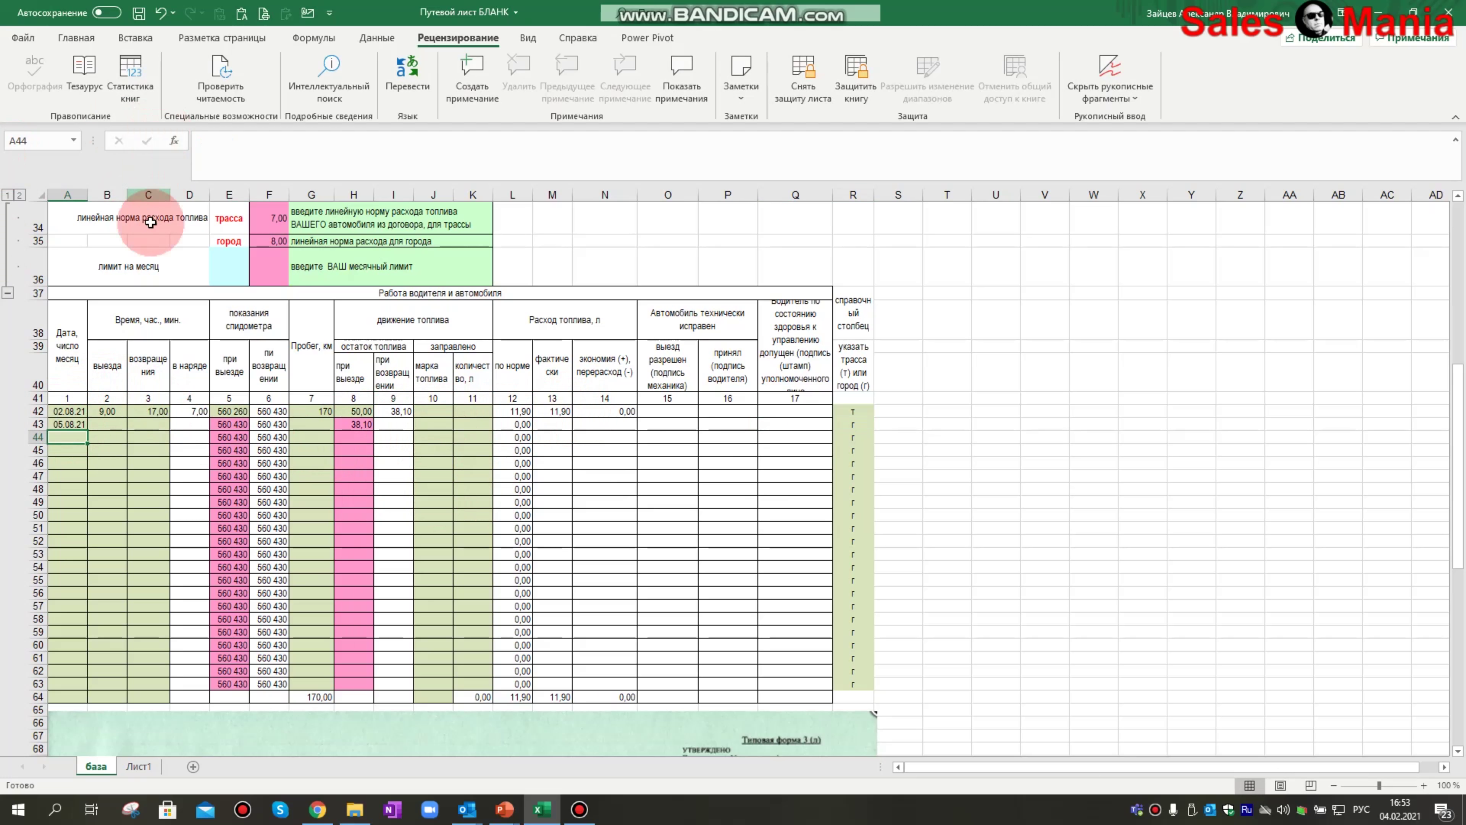
{"action": "left_click", "coordinate": [111, 425]}
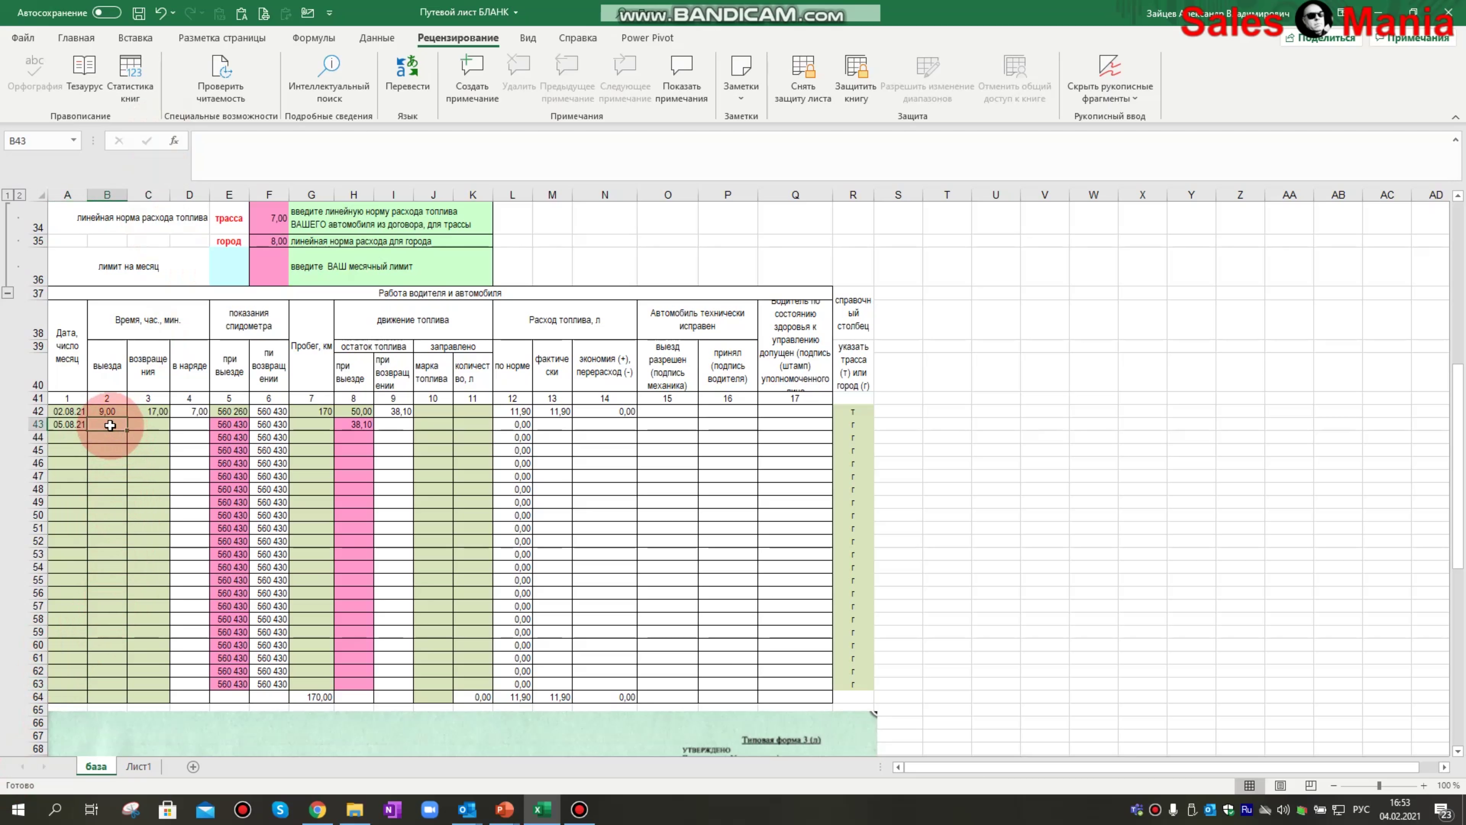
{"action": "type", "text": "15,00"}
{"action": "key", "text": "Return"}
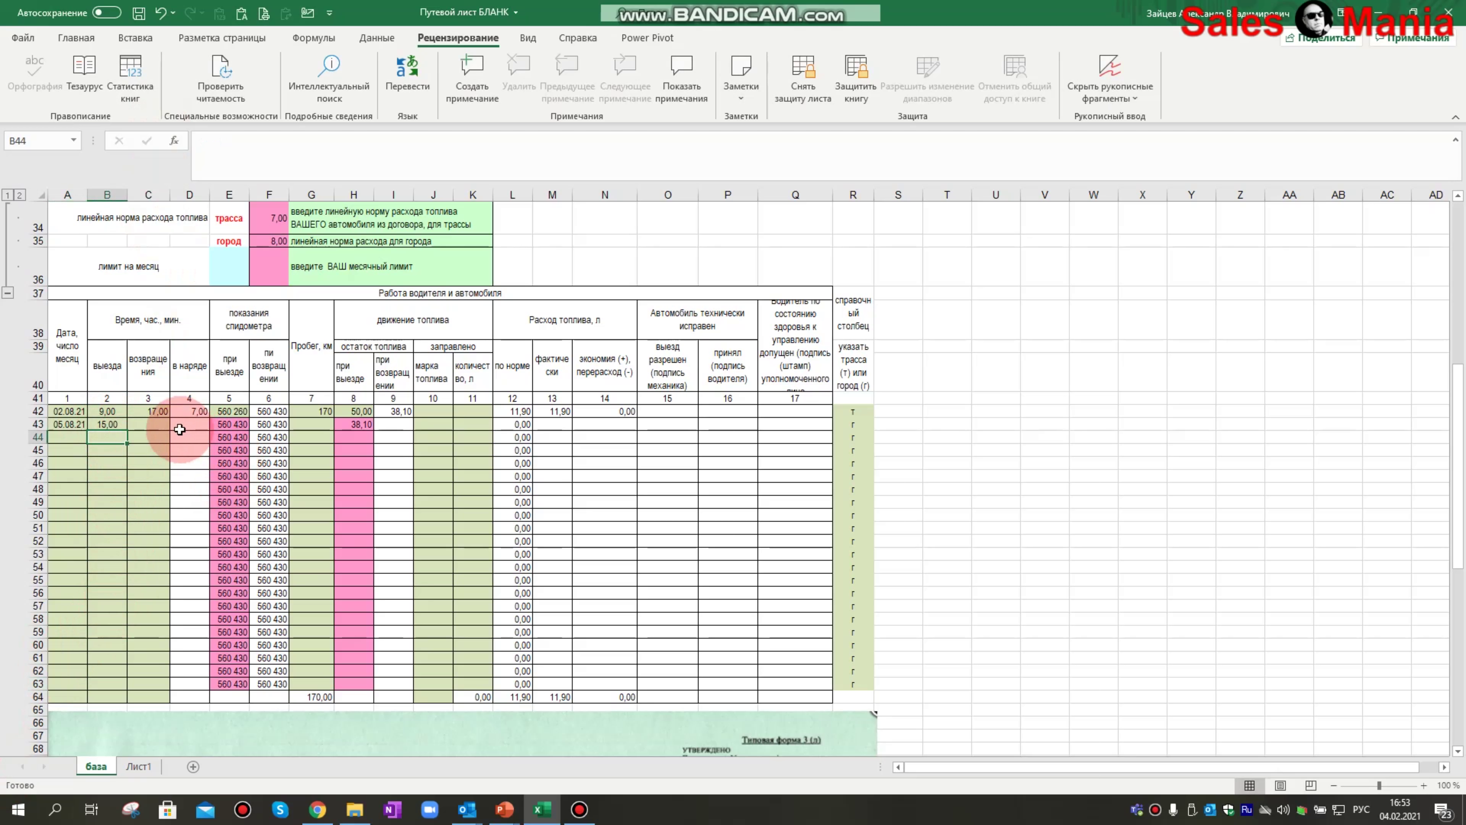
Step: Enter a return time of 19,36 in row 43 and check the calculated time on duty
{"action": "left_click", "coordinate": [154, 425]}
{"action": "type", "text": "19"}
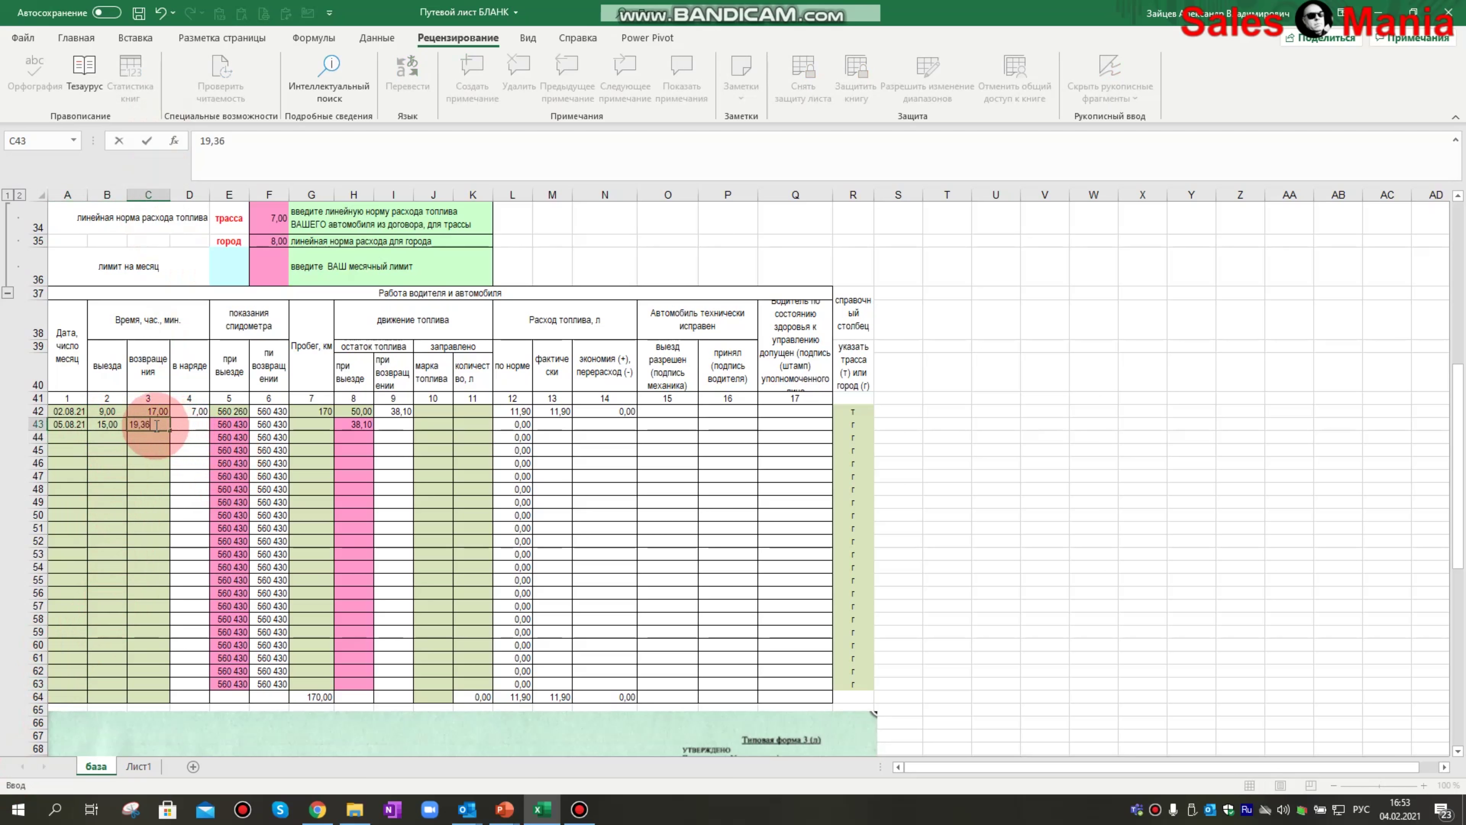
{"action": "type", "text": ",36"}
{"action": "key", "text": "Return"}
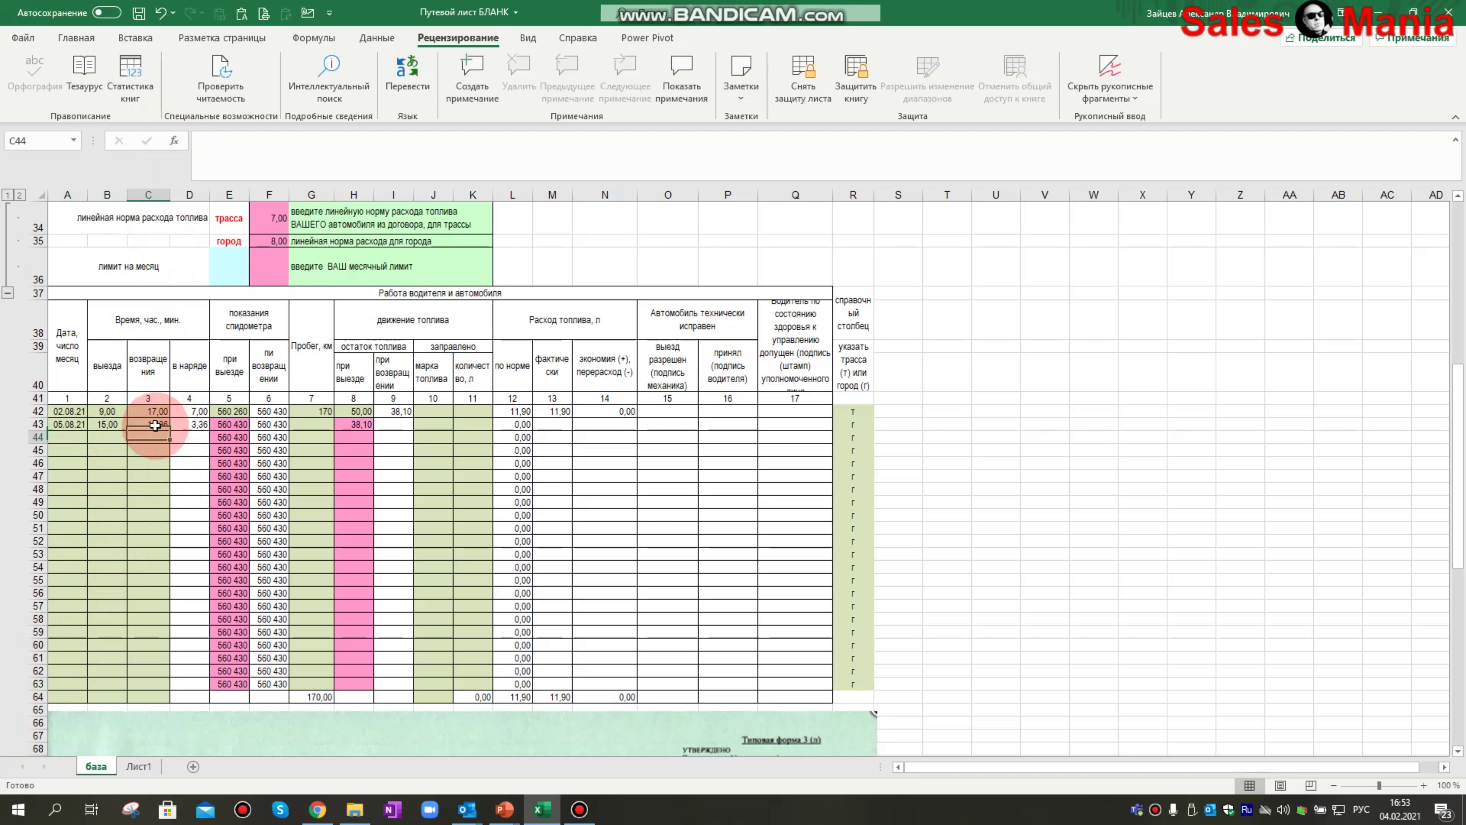
{"action": "left_click", "coordinate": [194, 426]}
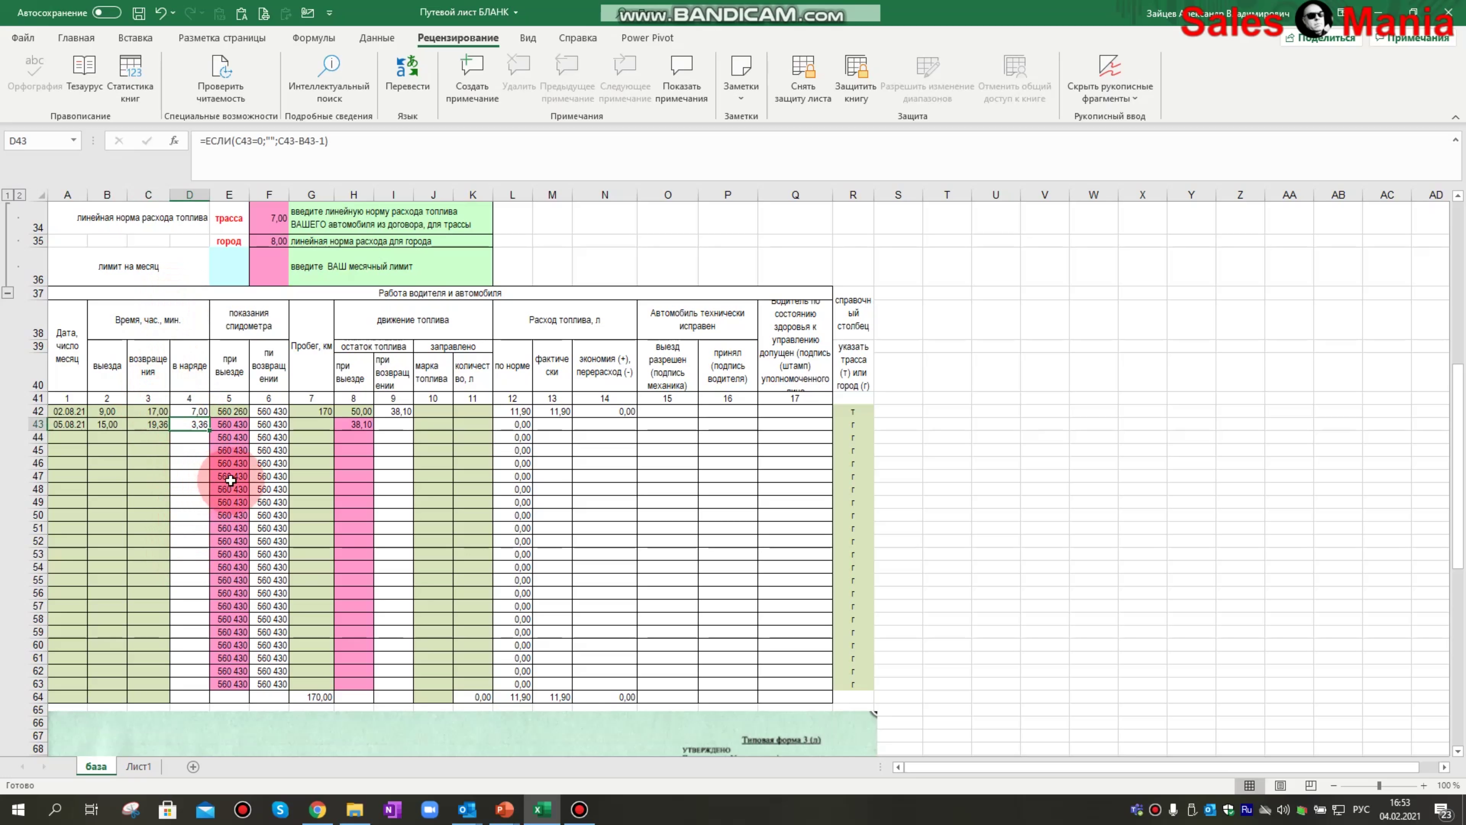
Step: Enter a daily mileage of 35 km in row 43
{"action": "left_click", "coordinate": [323, 424]}
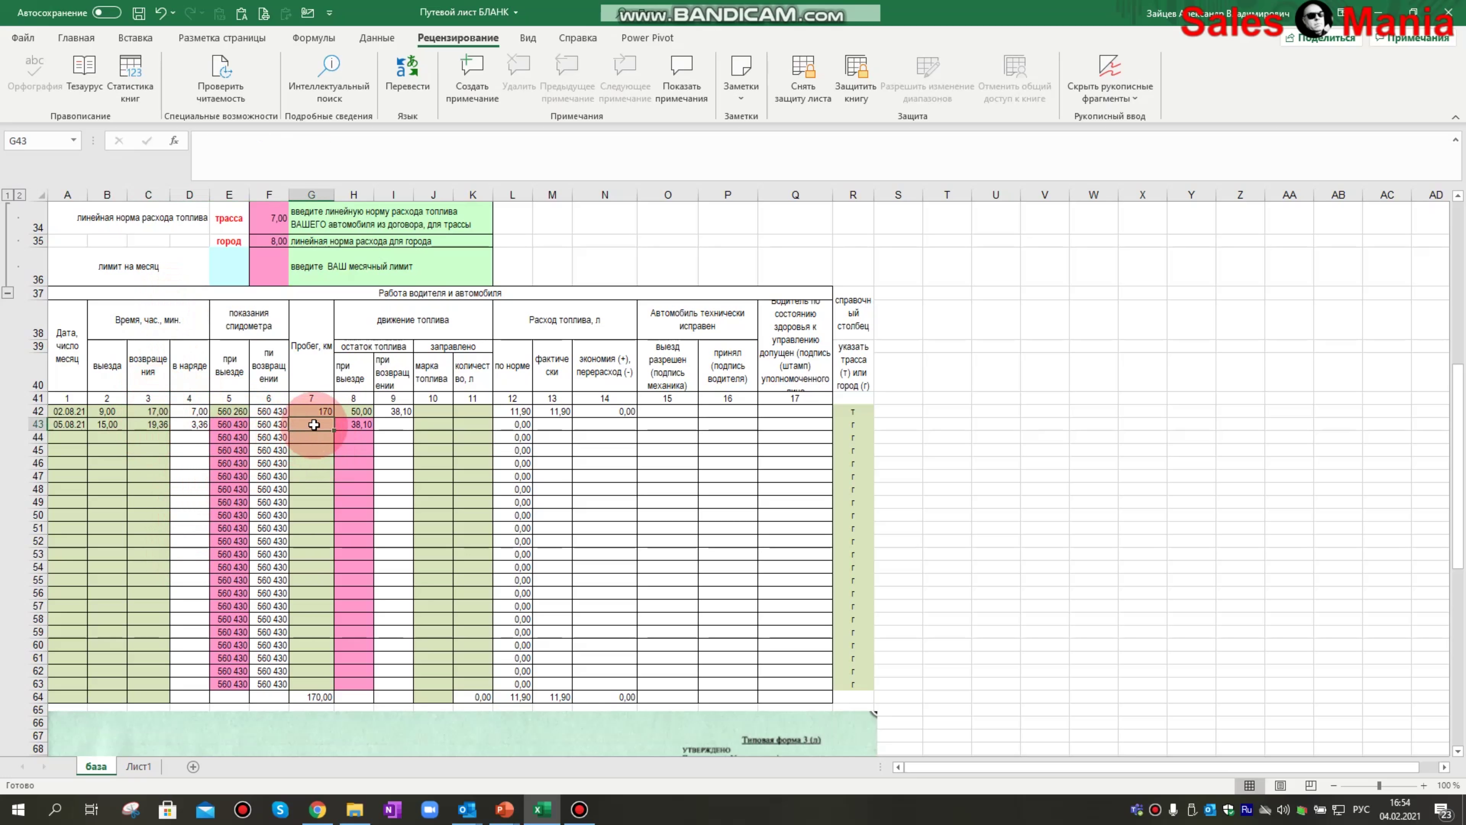
{"action": "type", "text": "35"}
{"action": "key", "text": "Return"}
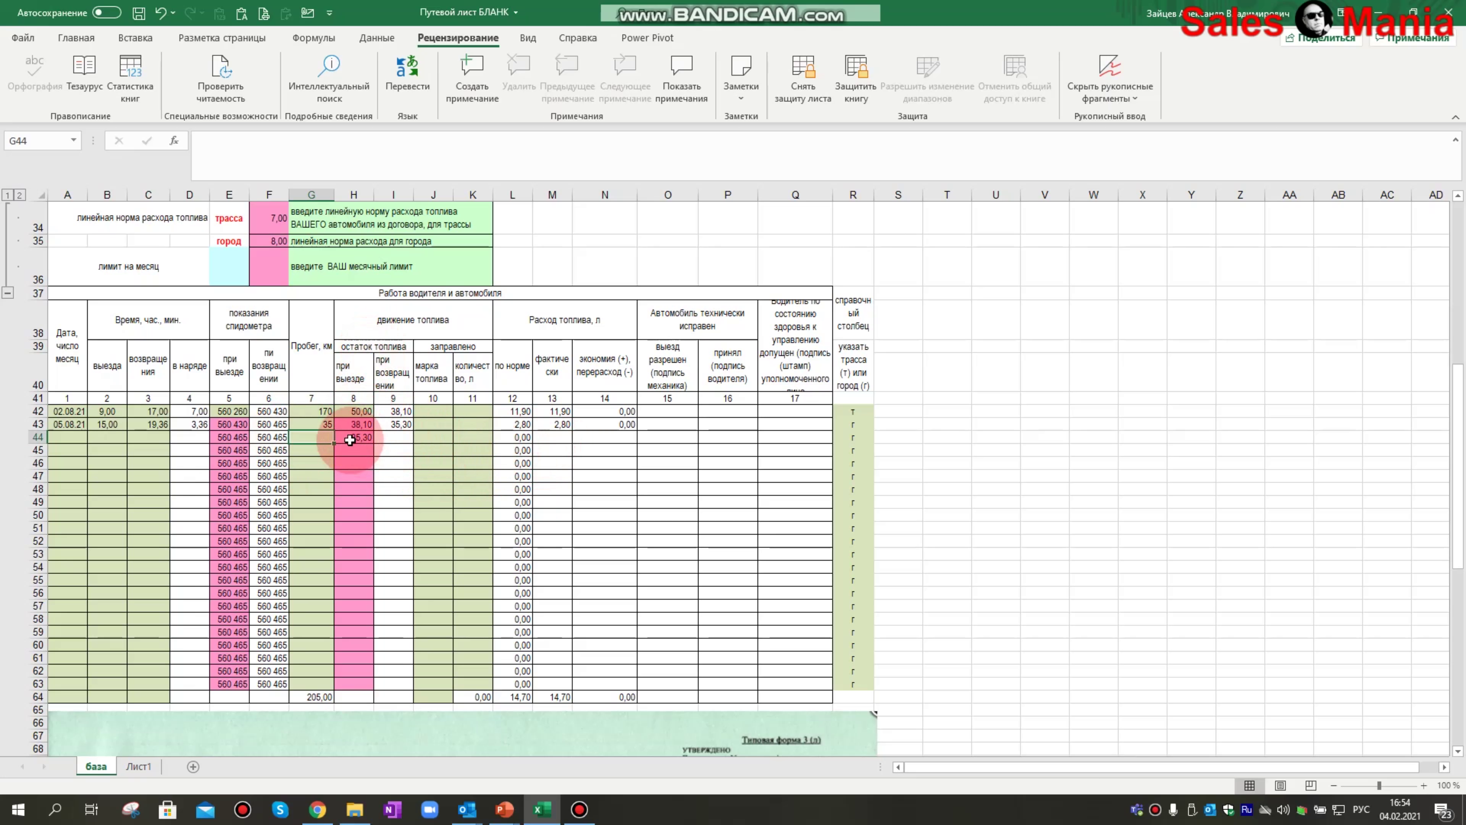
Step: Examine the fuel balance carried over to row 44 and the totals row for mileage, standard and actual fuel consumption
{"action": "left_click", "coordinate": [398, 424]}
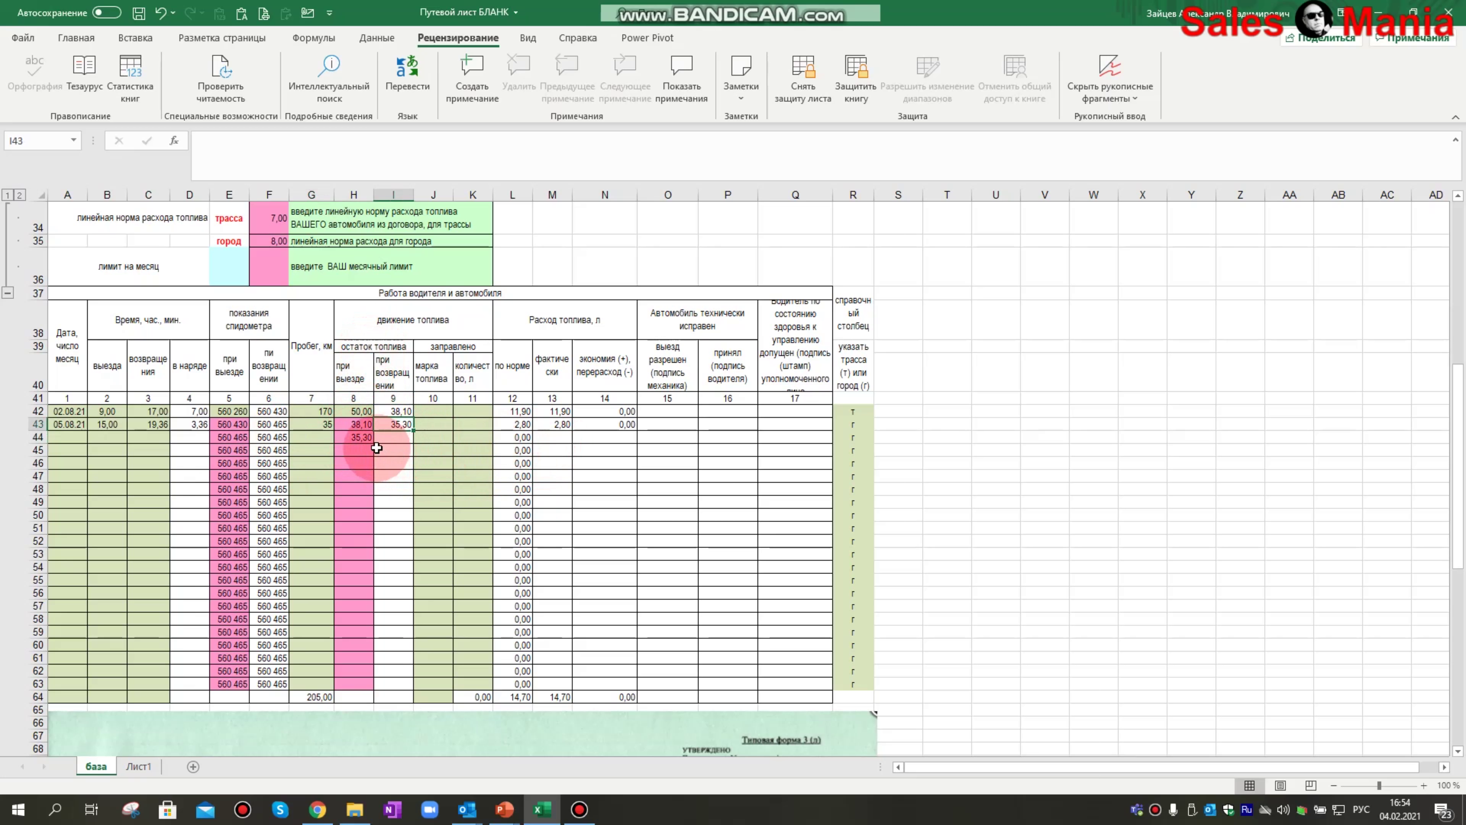
{"action": "left_click", "coordinate": [352, 438]}
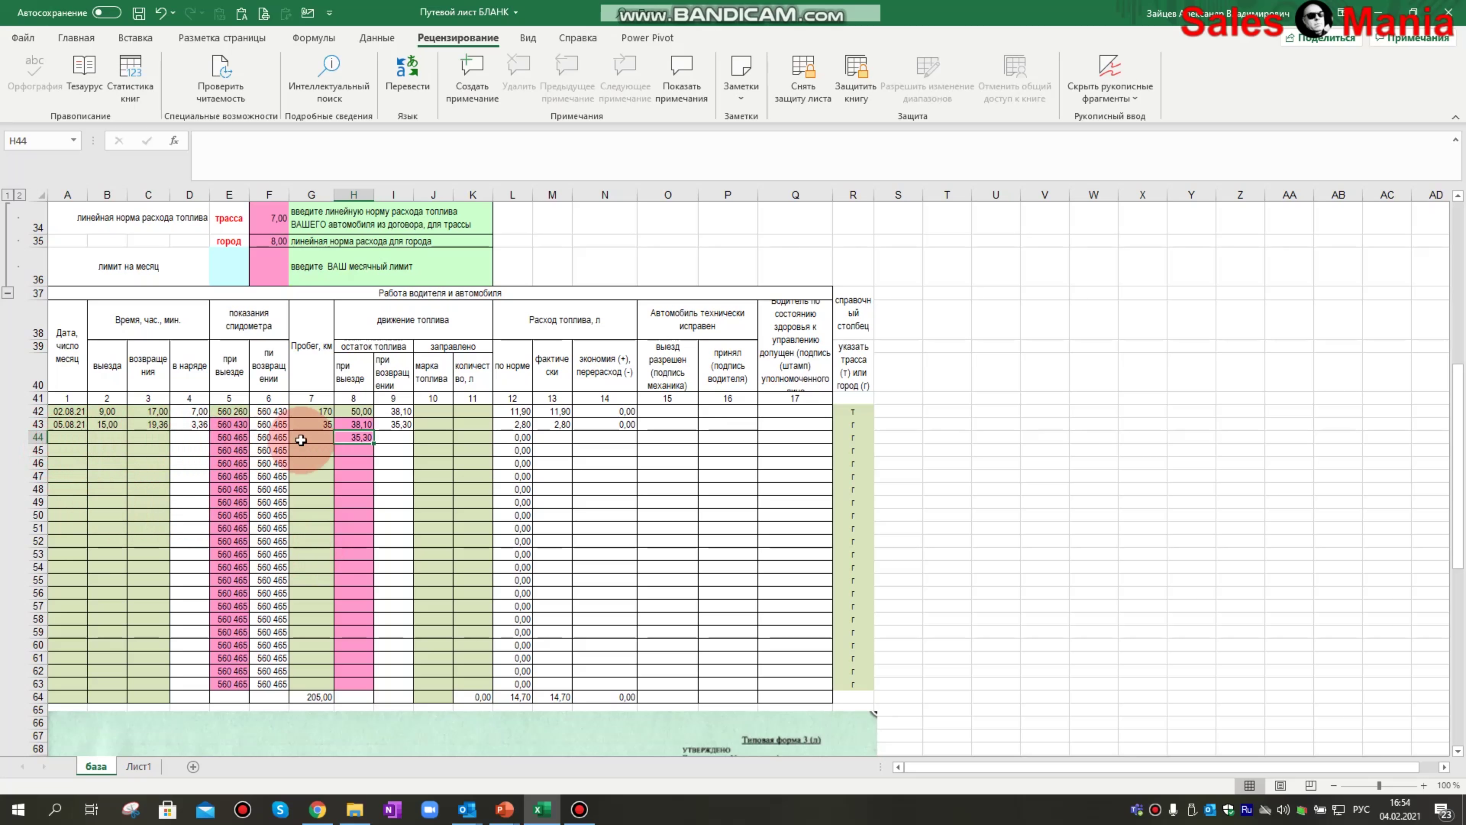
{"action": "scroll", "coordinate": [380, 512], "scroll_direction": "down", "scroll_amount": 4}
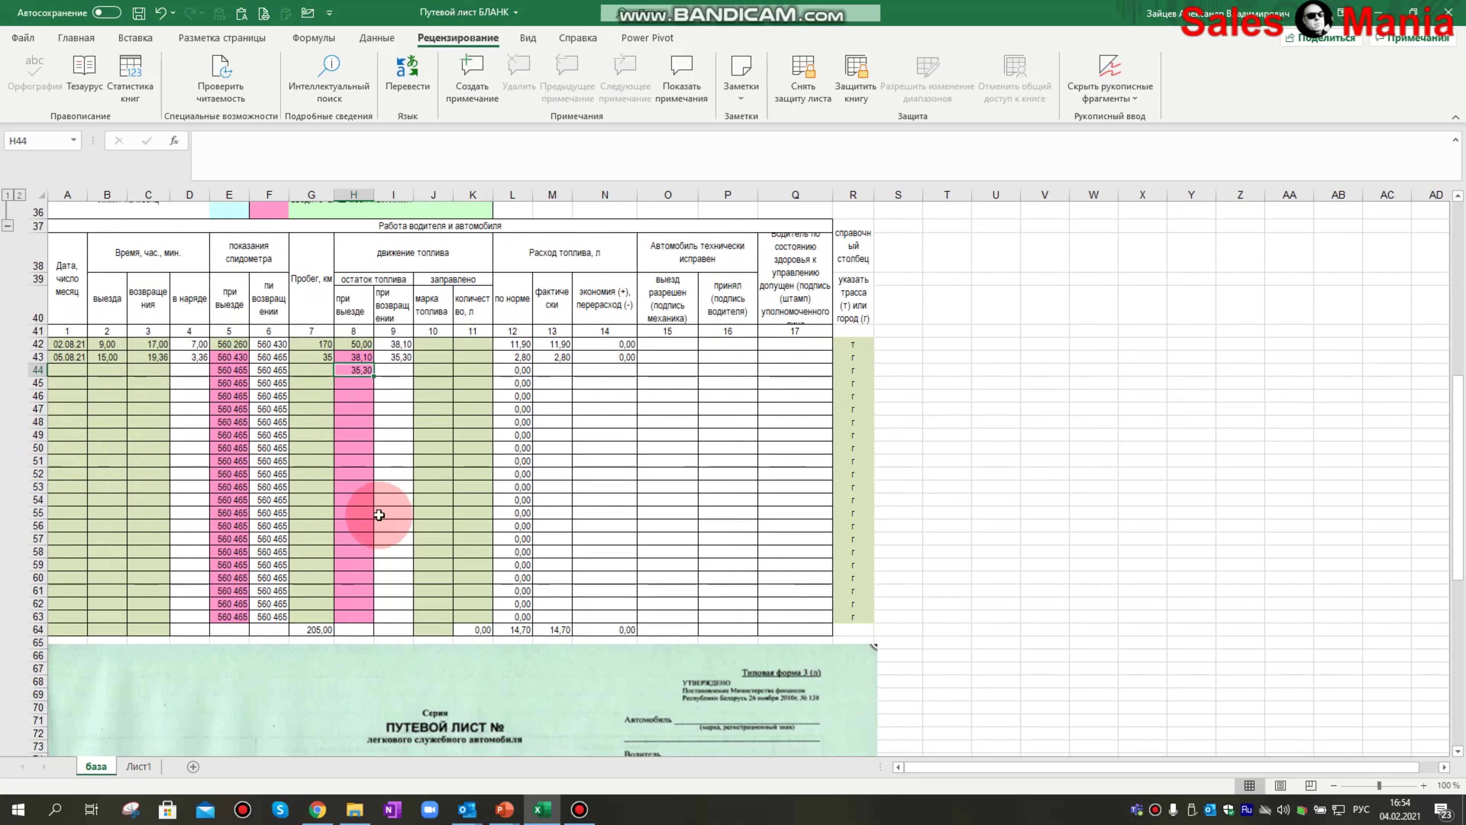
{"action": "scroll", "coordinate": [363, 486], "scroll_direction": "up", "scroll_amount": 2}
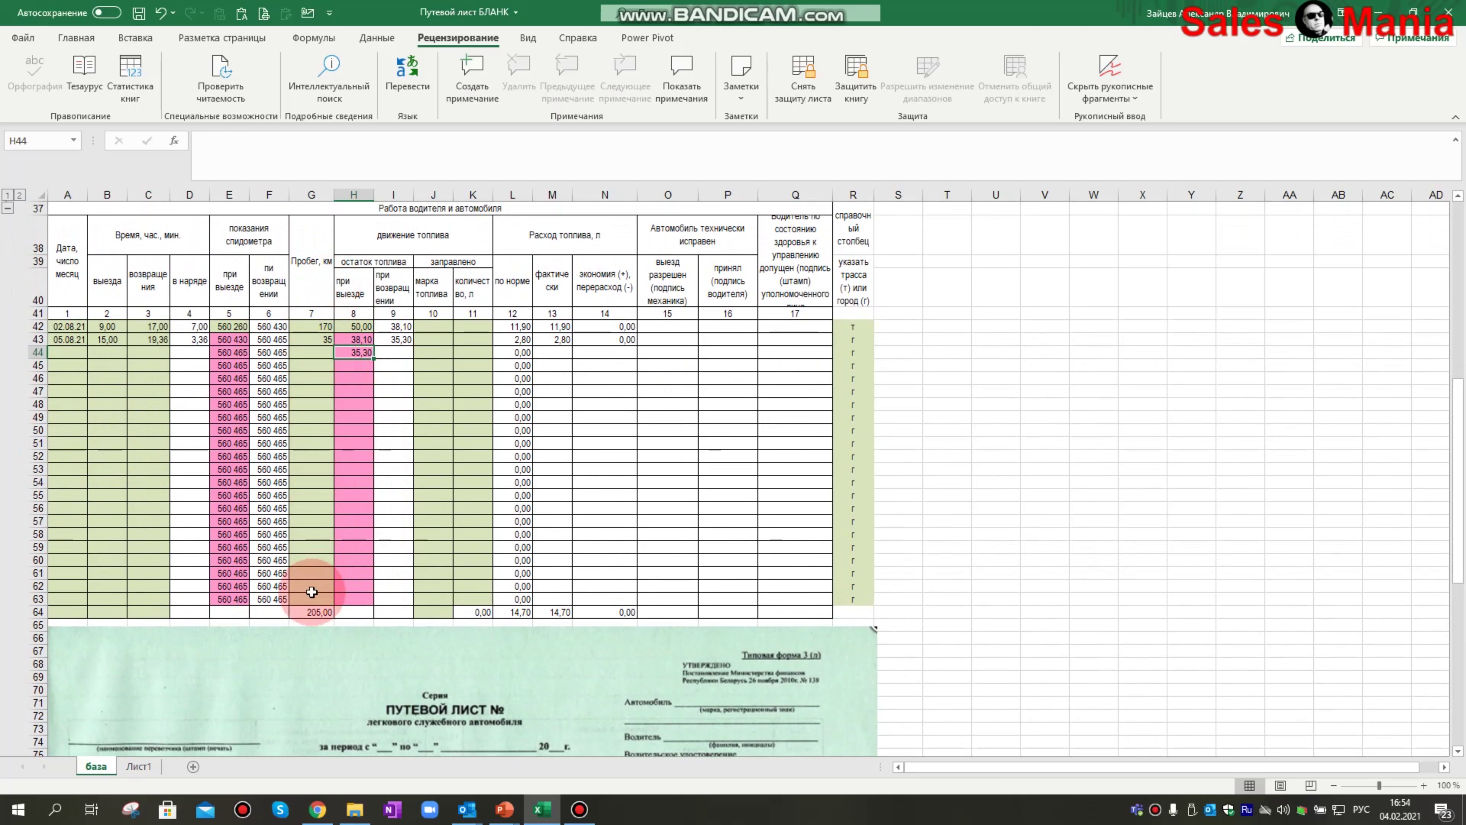
{"action": "left_click", "coordinate": [305, 613]}
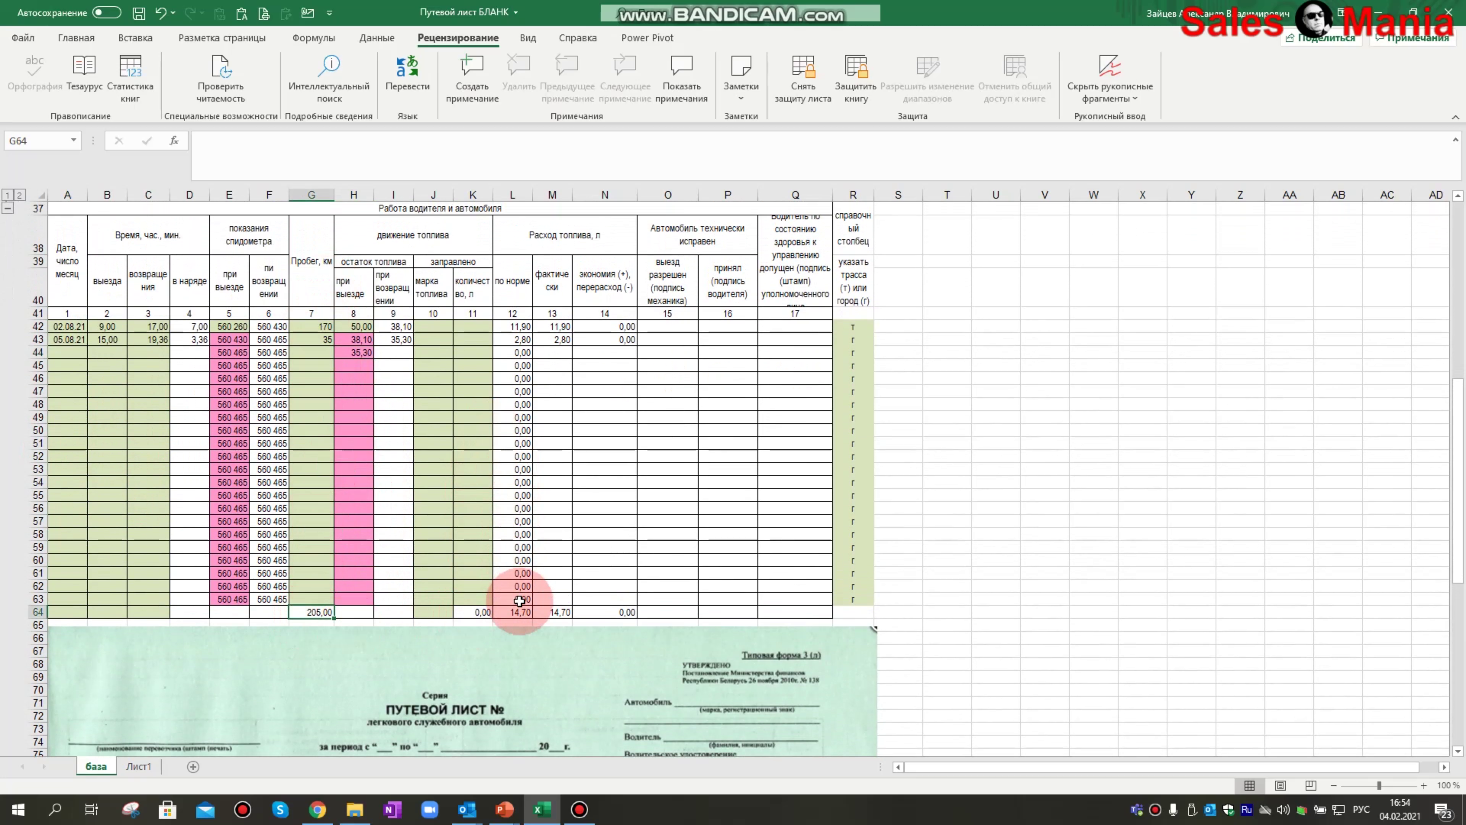
{"action": "left_click", "coordinate": [511, 613]}
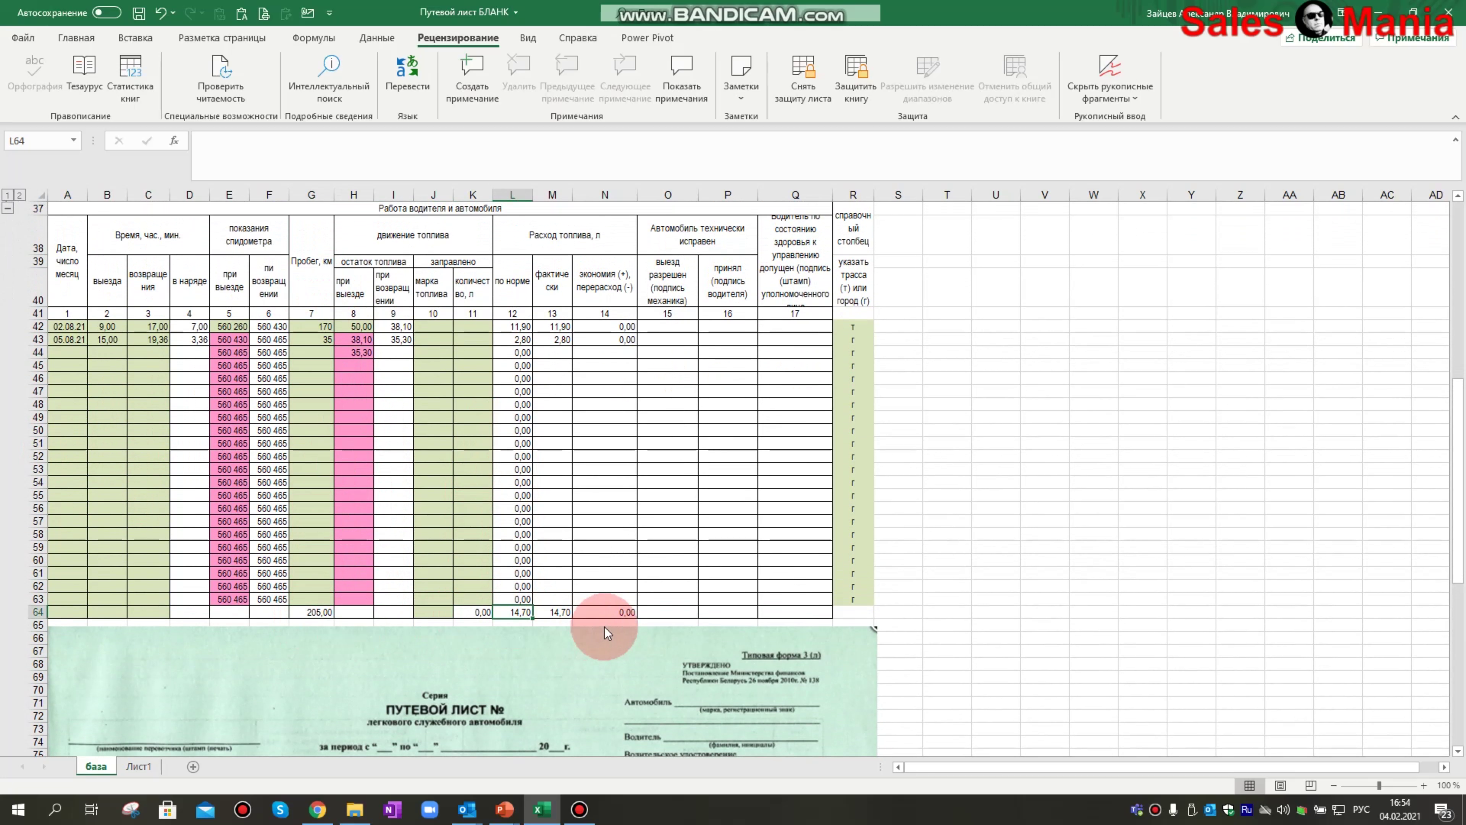
{"action": "left_click", "coordinate": [555, 612]}
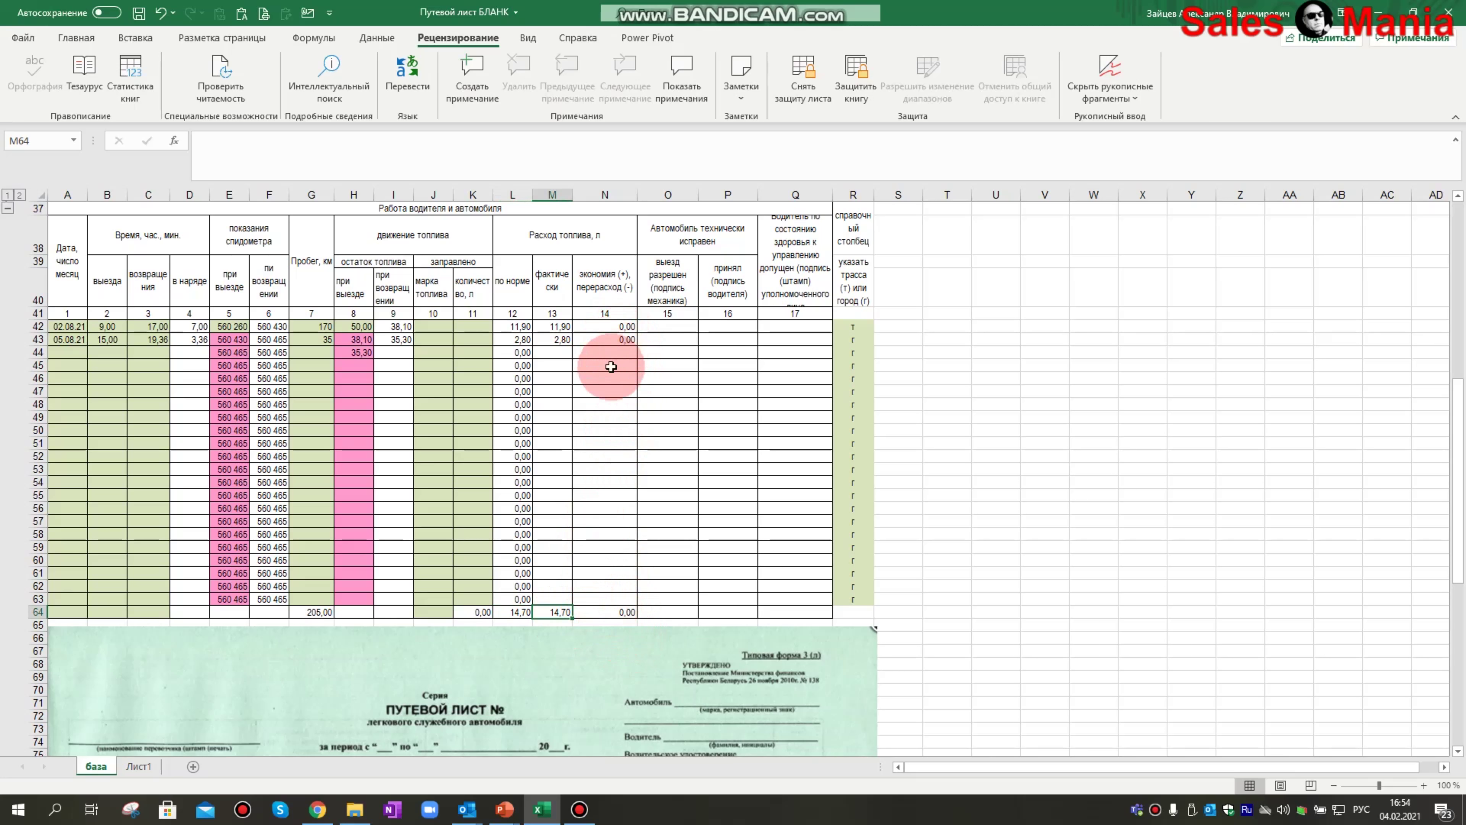
{"action": "scroll", "coordinate": [613, 361], "scroll_direction": "up", "scroll_amount": 2}
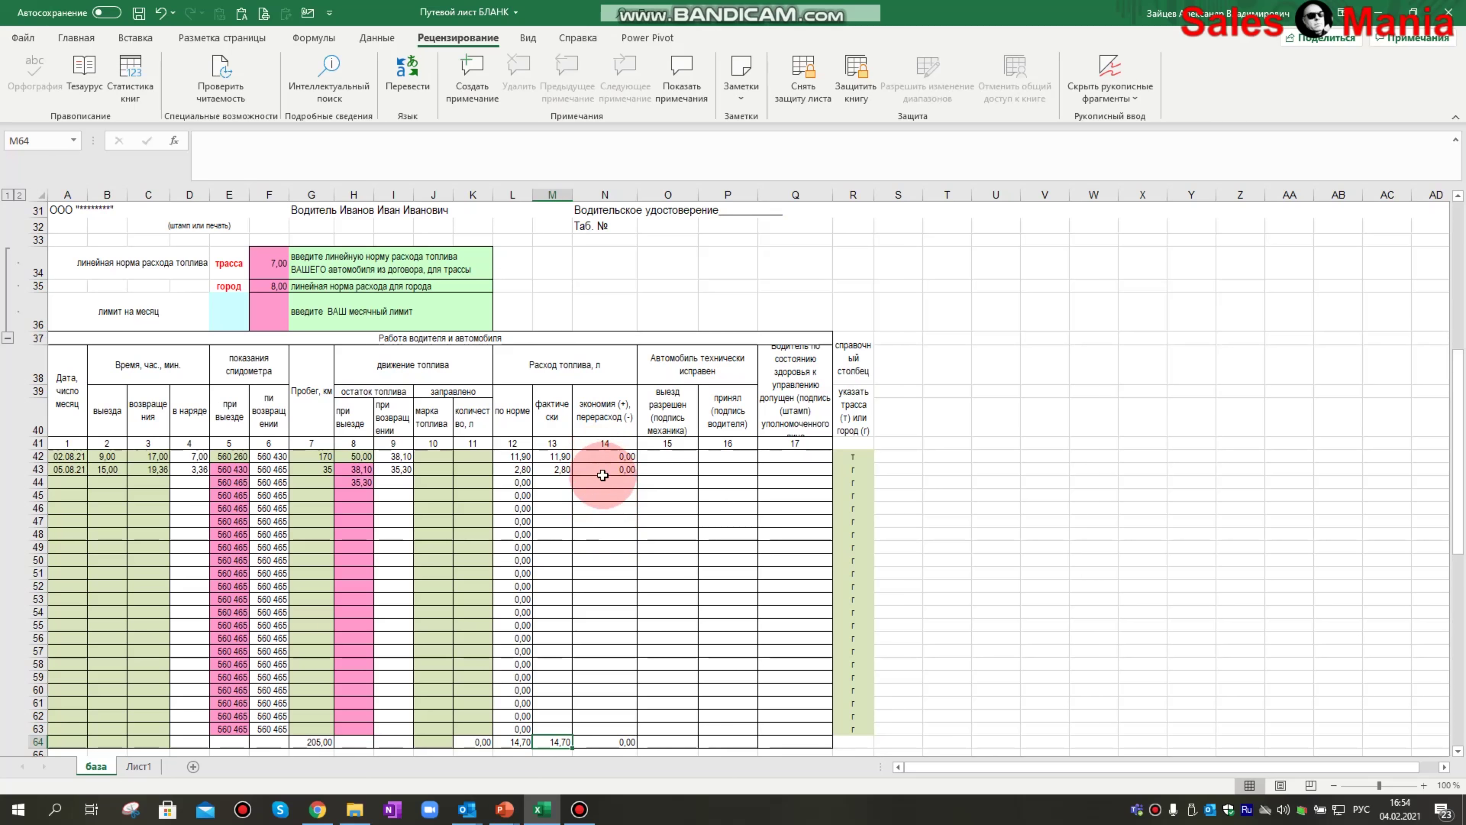
{"action": "scroll", "coordinate": [605, 485], "scroll_direction": "down", "scroll_amount": 1}
{"action": "scroll", "coordinate": [604, 483], "scroll_direction": "down", "scroll_amount": 1}
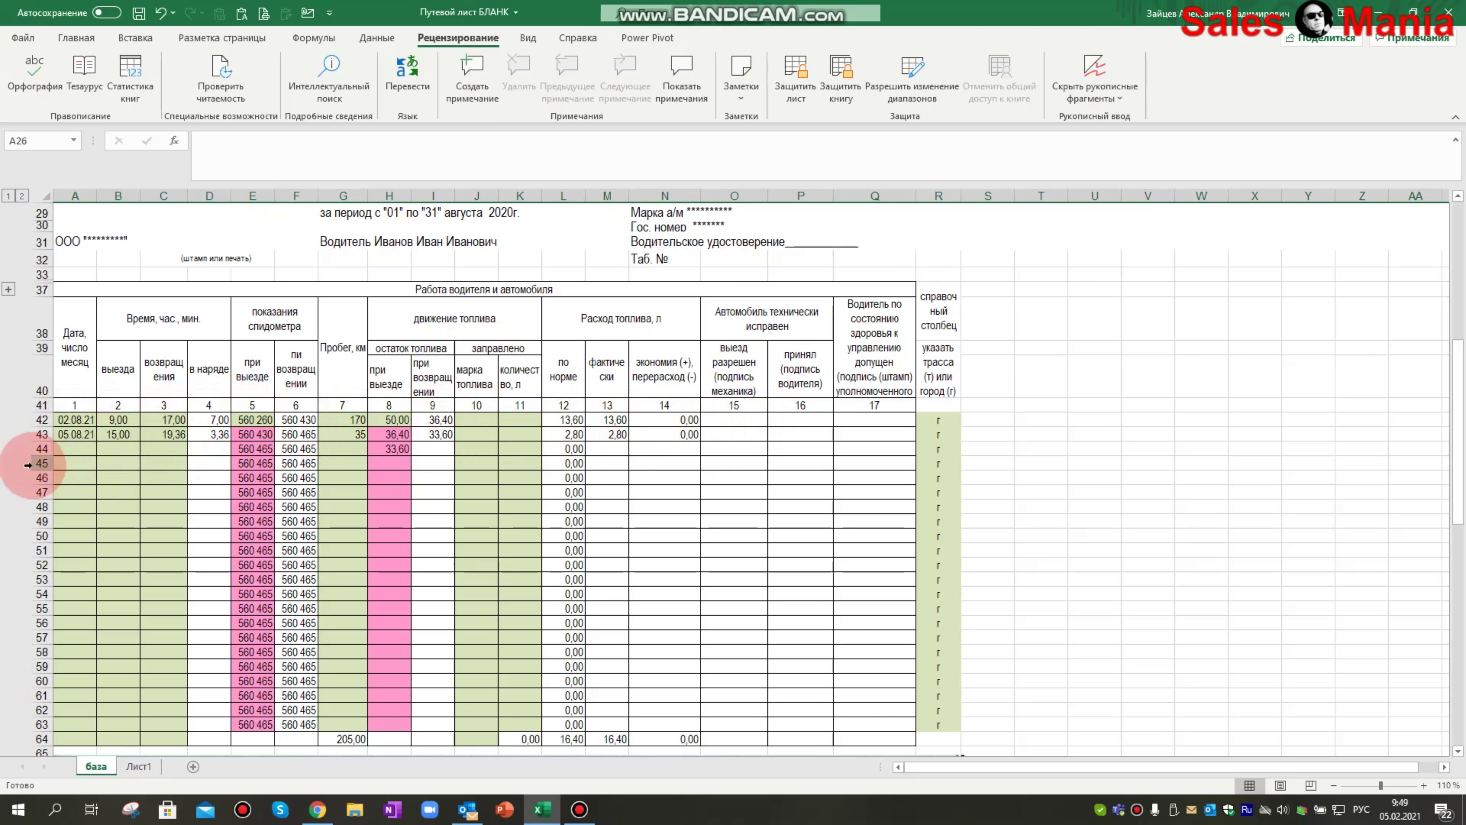
Step: Enter 09.08.21 as the date and 9,00 as the departure time in row 44
{"action": "left_click", "coordinate": [73, 449]}
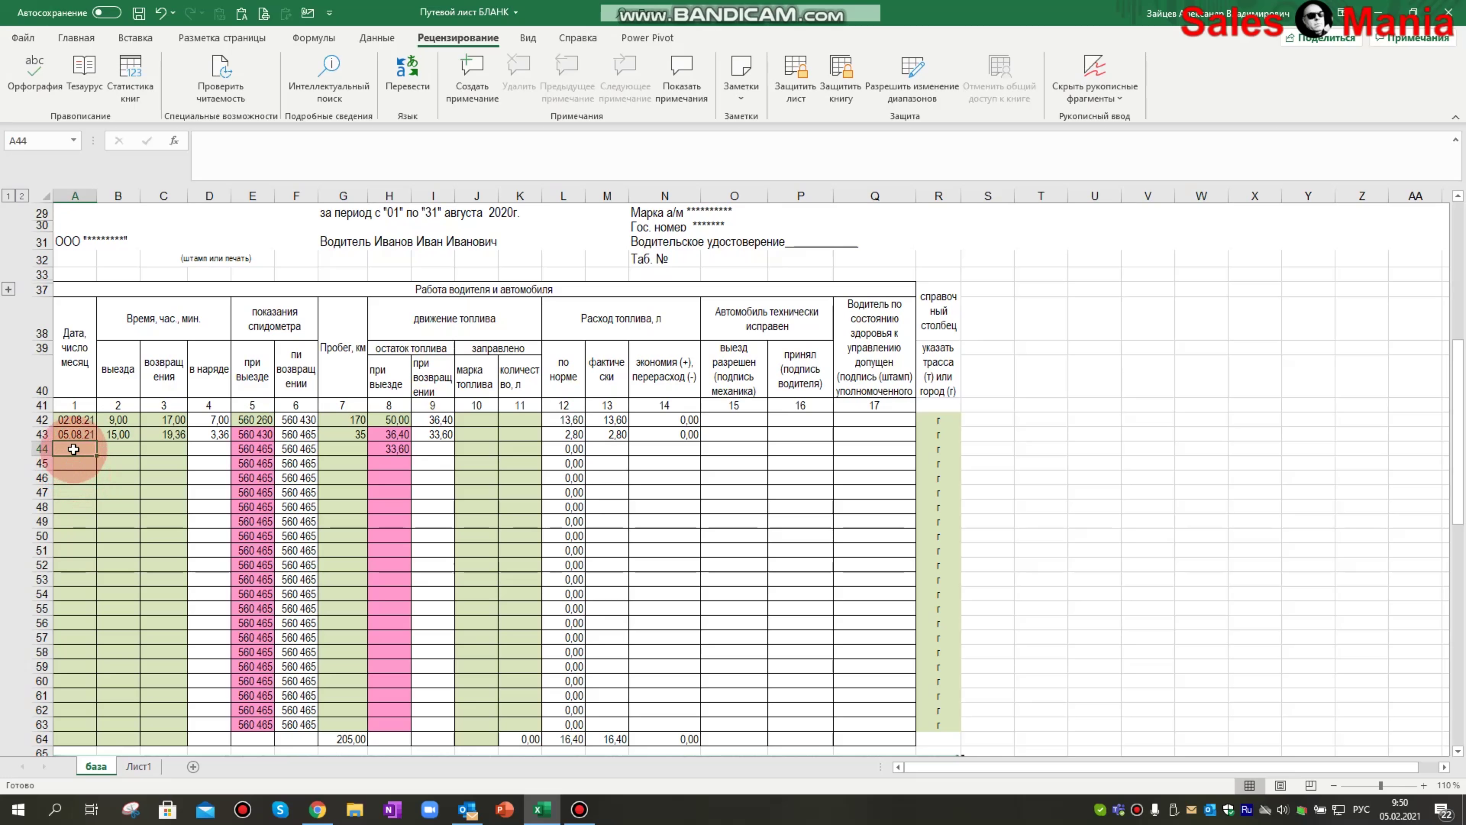
{"action": "type", "text": "9/8/20"}
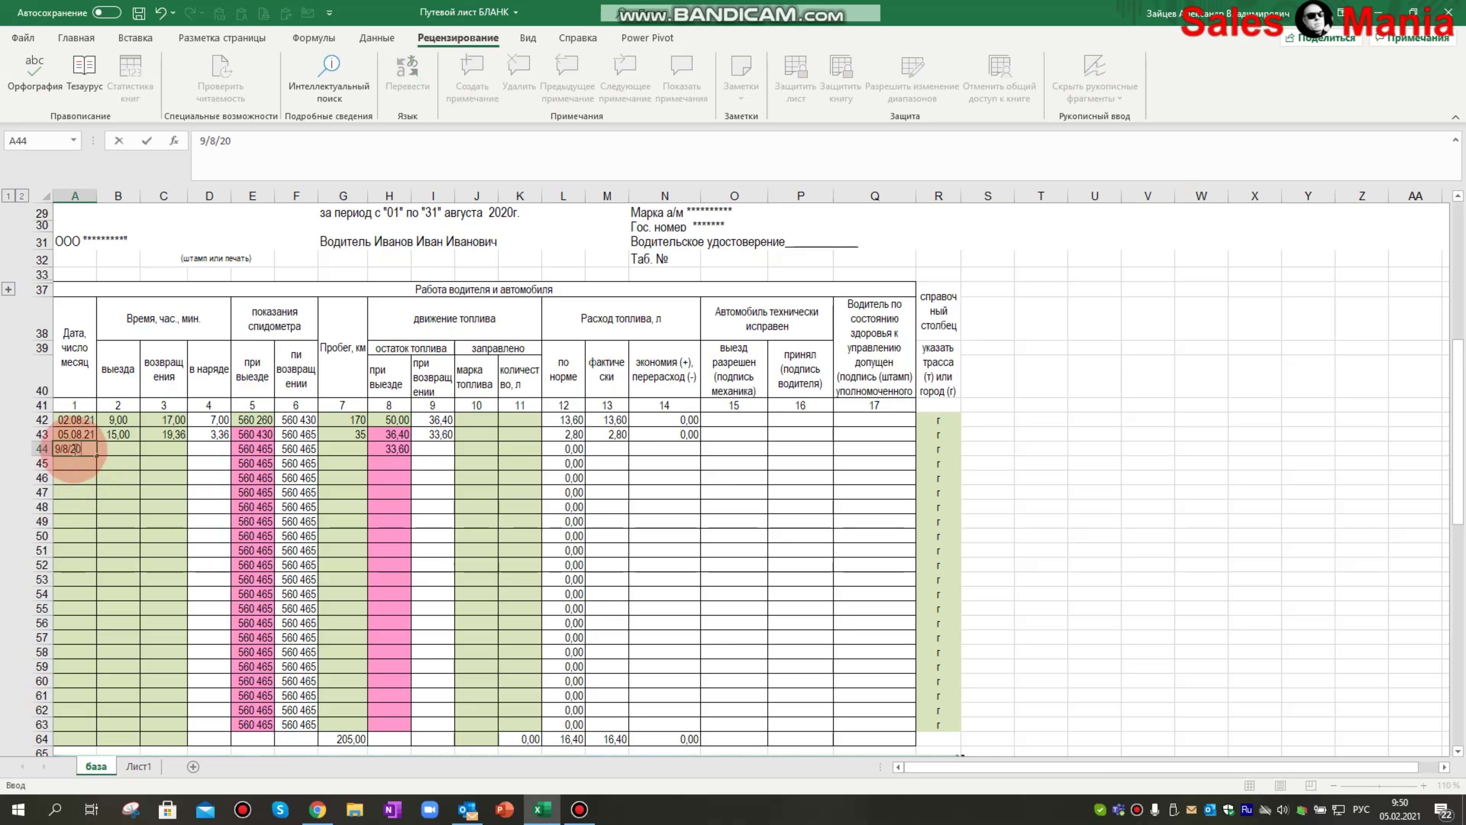
{"action": "type", "text": "121"}
{"action": "key", "text": "Tab"}
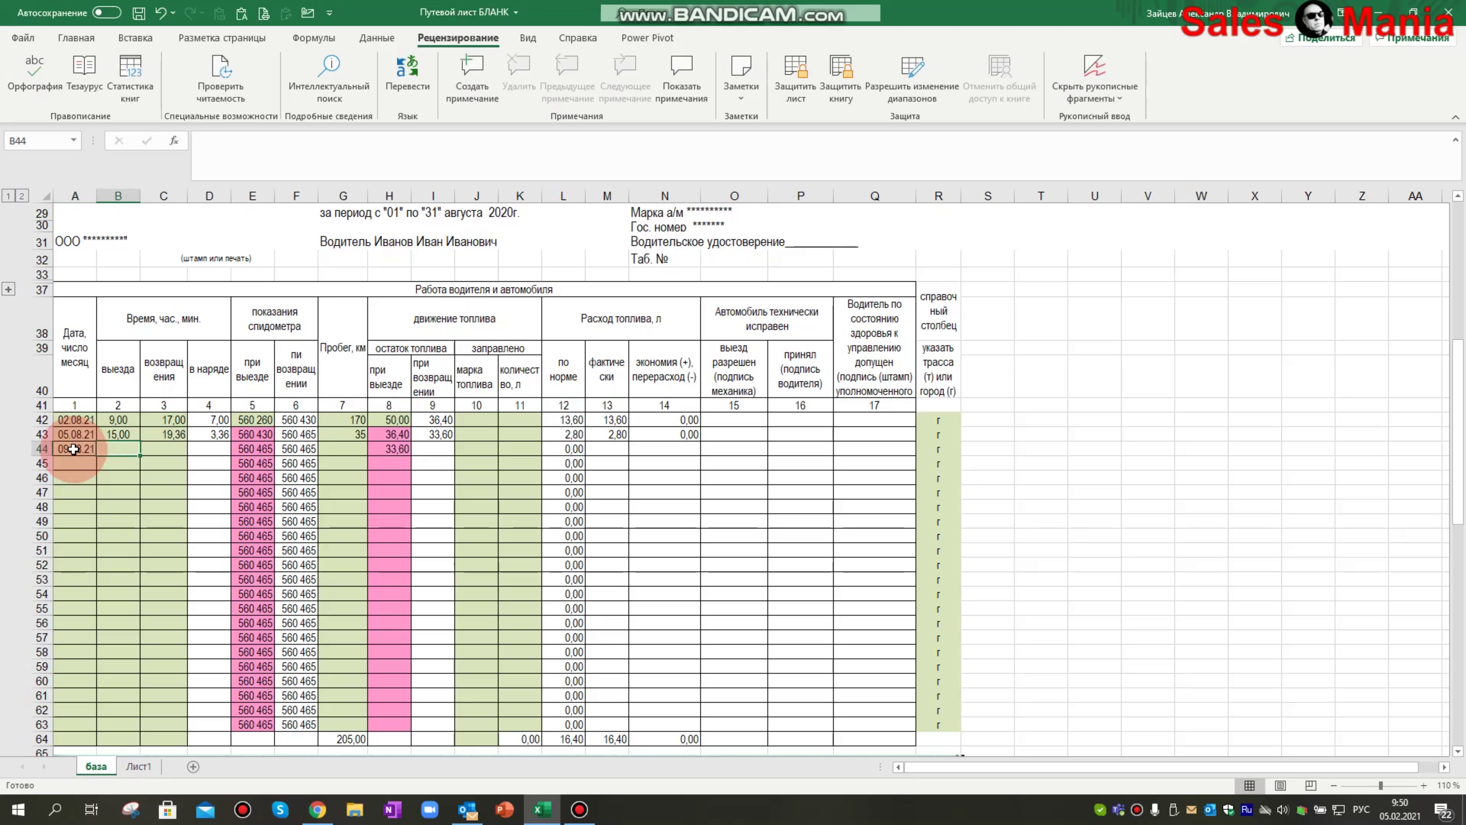
{"action": "type", "text": "9,00"}
{"action": "key", "text": "Tab"}
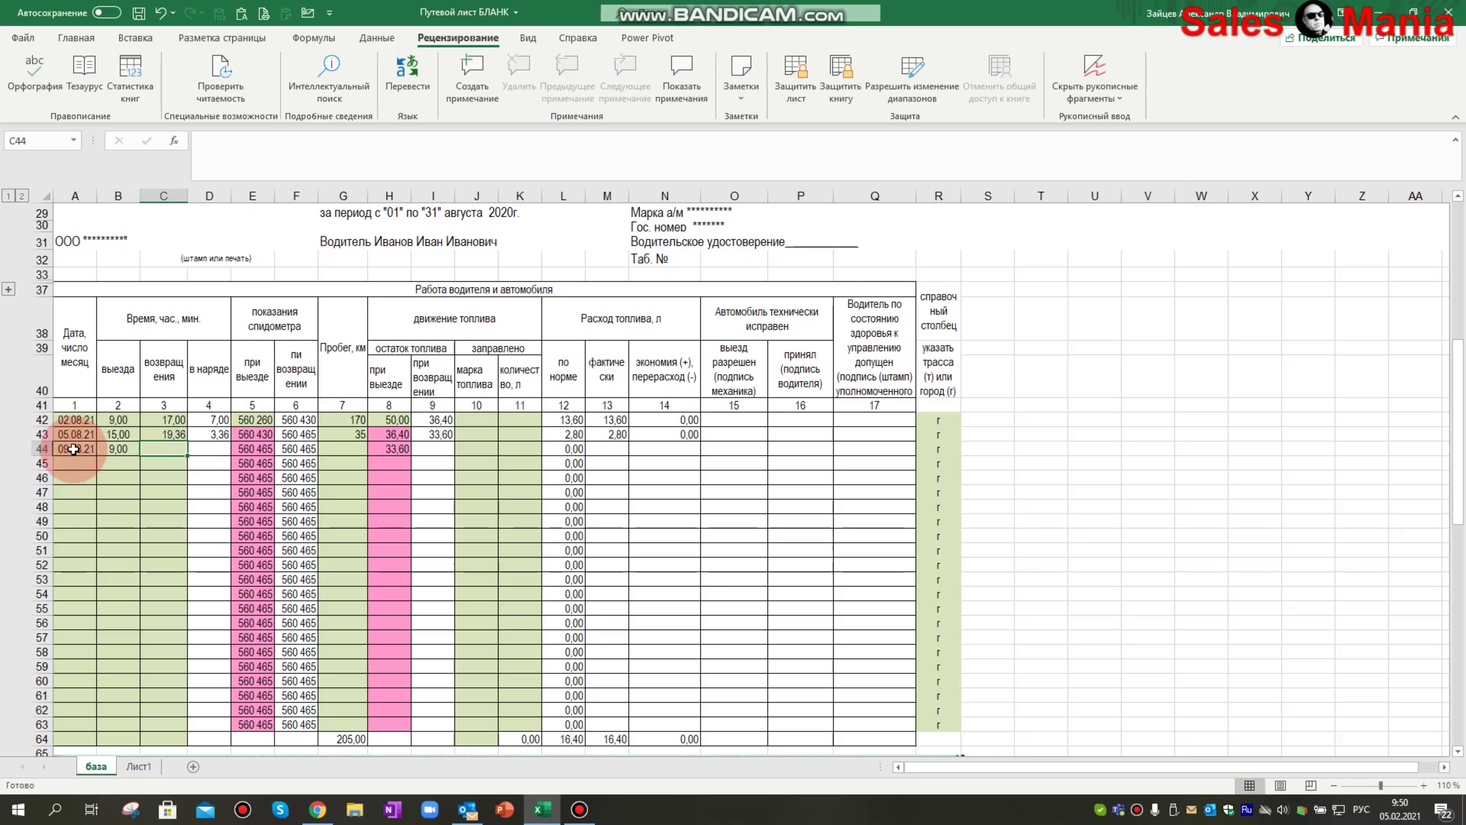
Step: Overwrite the departure odometer reading in row 44 with 560500
{"action": "key", "text": "Tab"}
{"action": "key", "text": "Tab"}
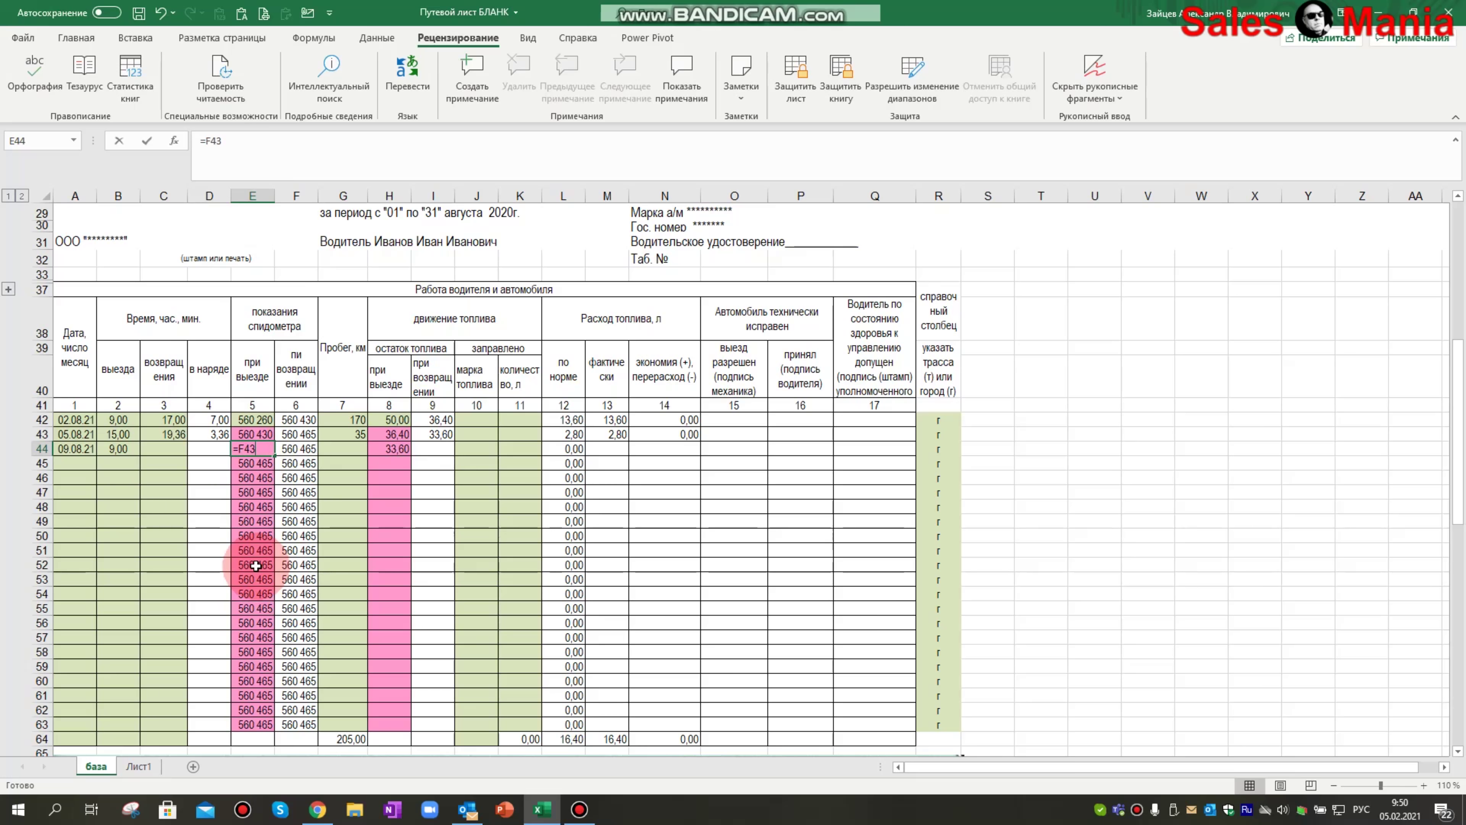
{"action": "type", "text": "5"}
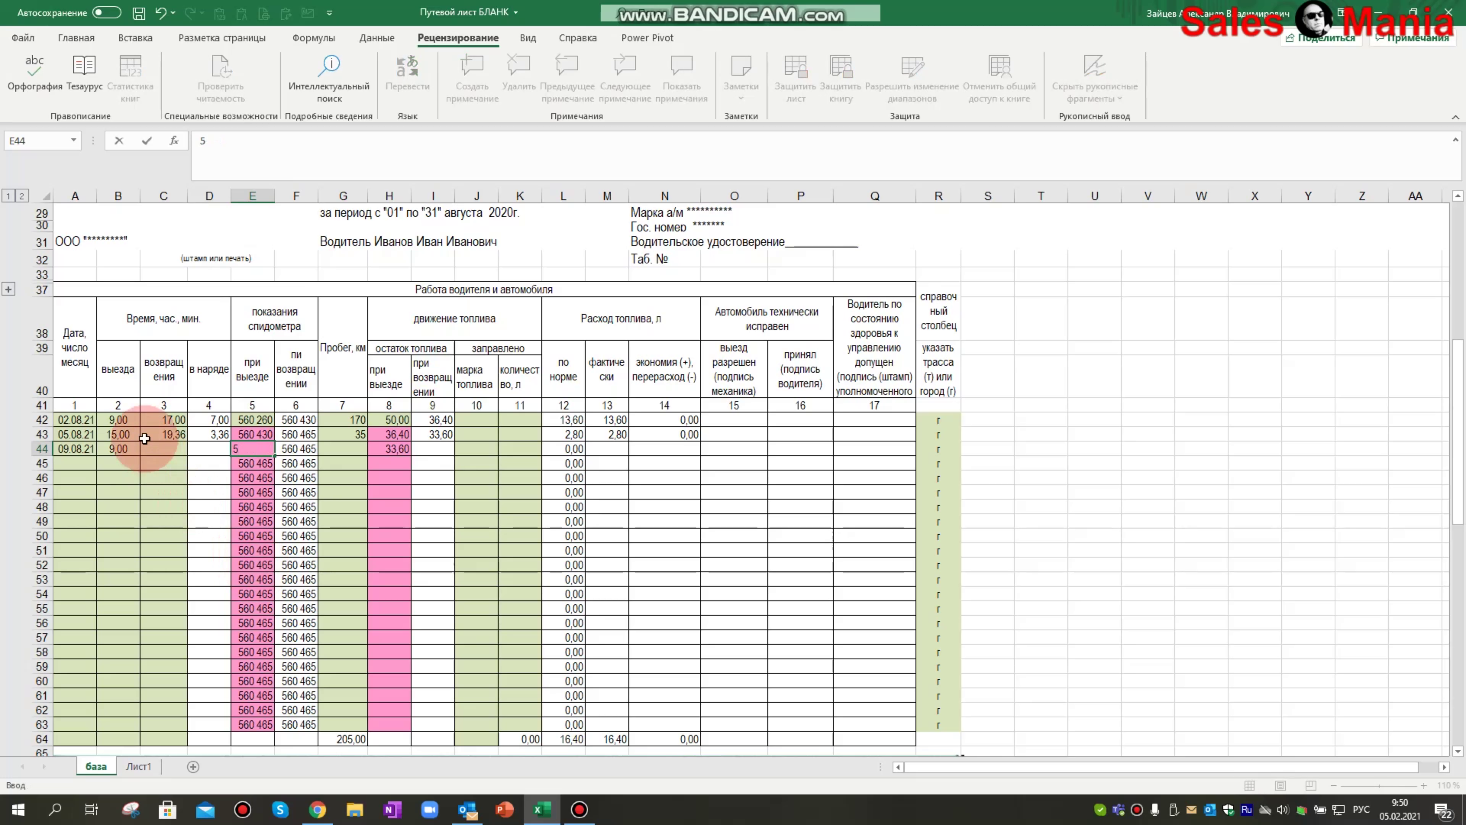
{"action": "type", "text": "60500"}
{"action": "key", "text": "Return"}
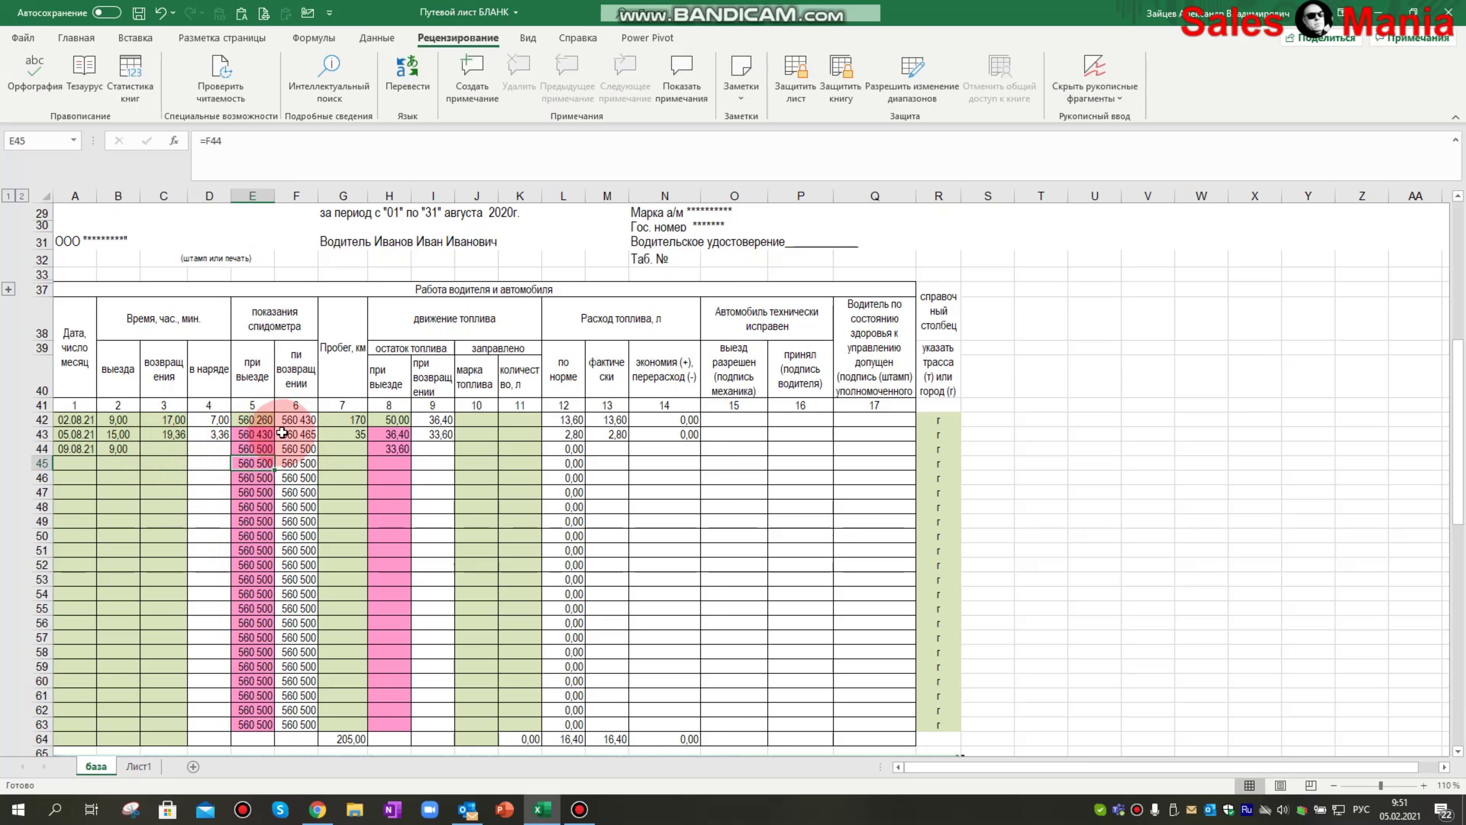
Step: Enter a daily mileage of 170 km and a return time of 23,00 in row 44
{"action": "left_click", "coordinate": [340, 450]}
{"action": "type", "text": "170"}
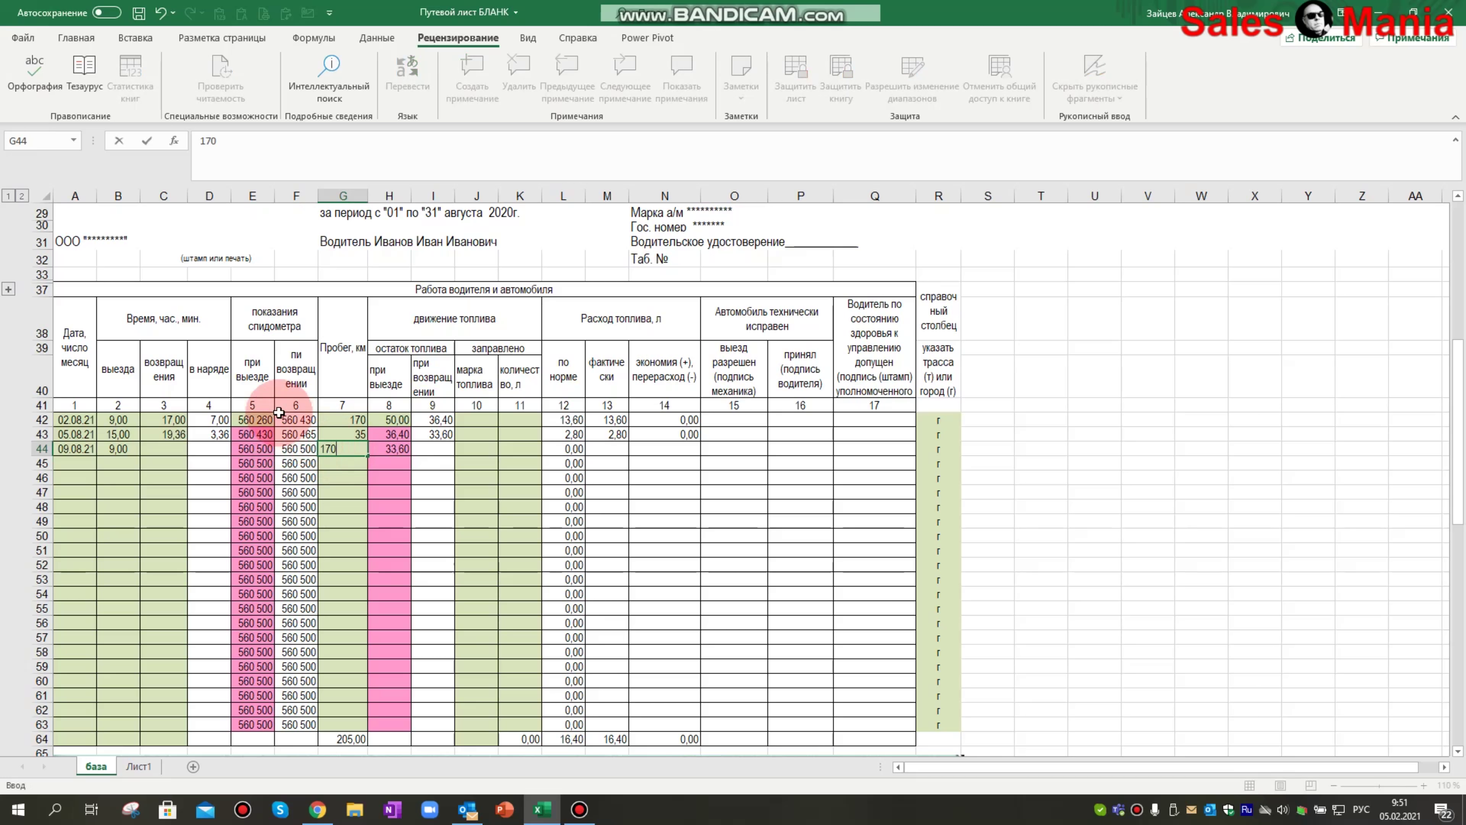
{"action": "key", "text": "Return"}
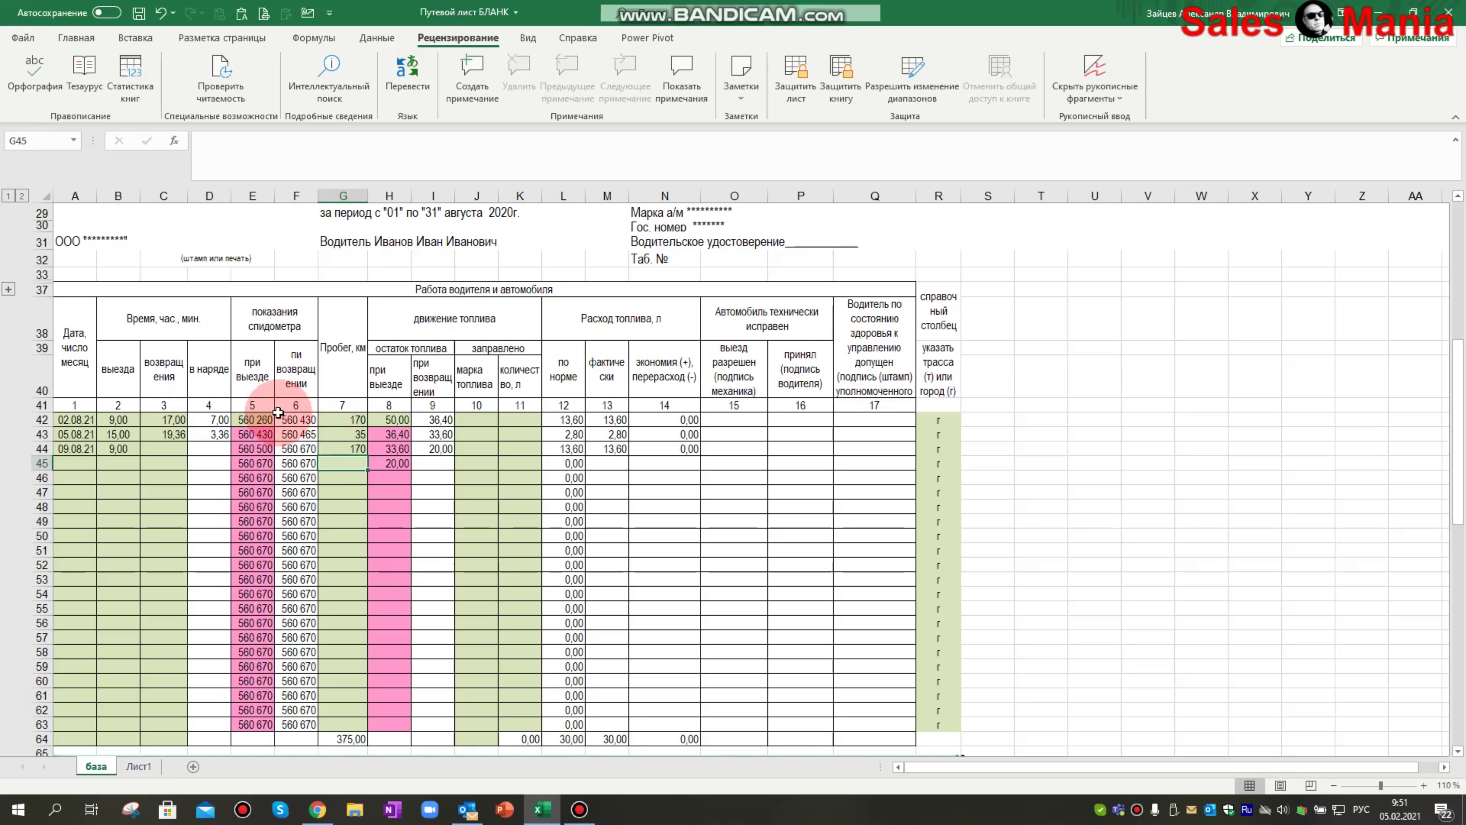
{"action": "left_click", "coordinate": [157, 452]}
{"action": "type", "text": "23"}
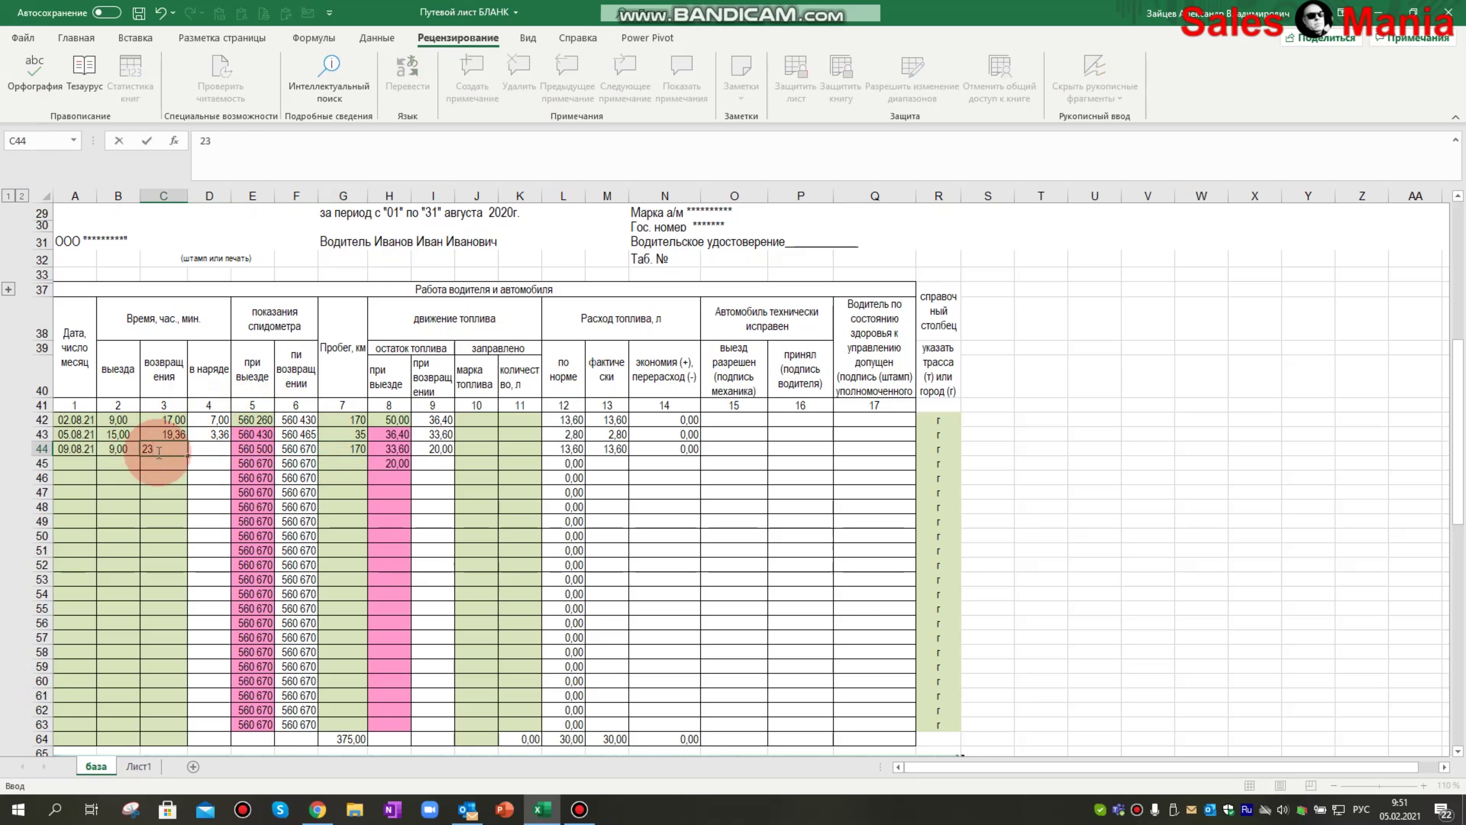
{"action": "type", "text": ",00"}
{"action": "key", "text": "Return"}
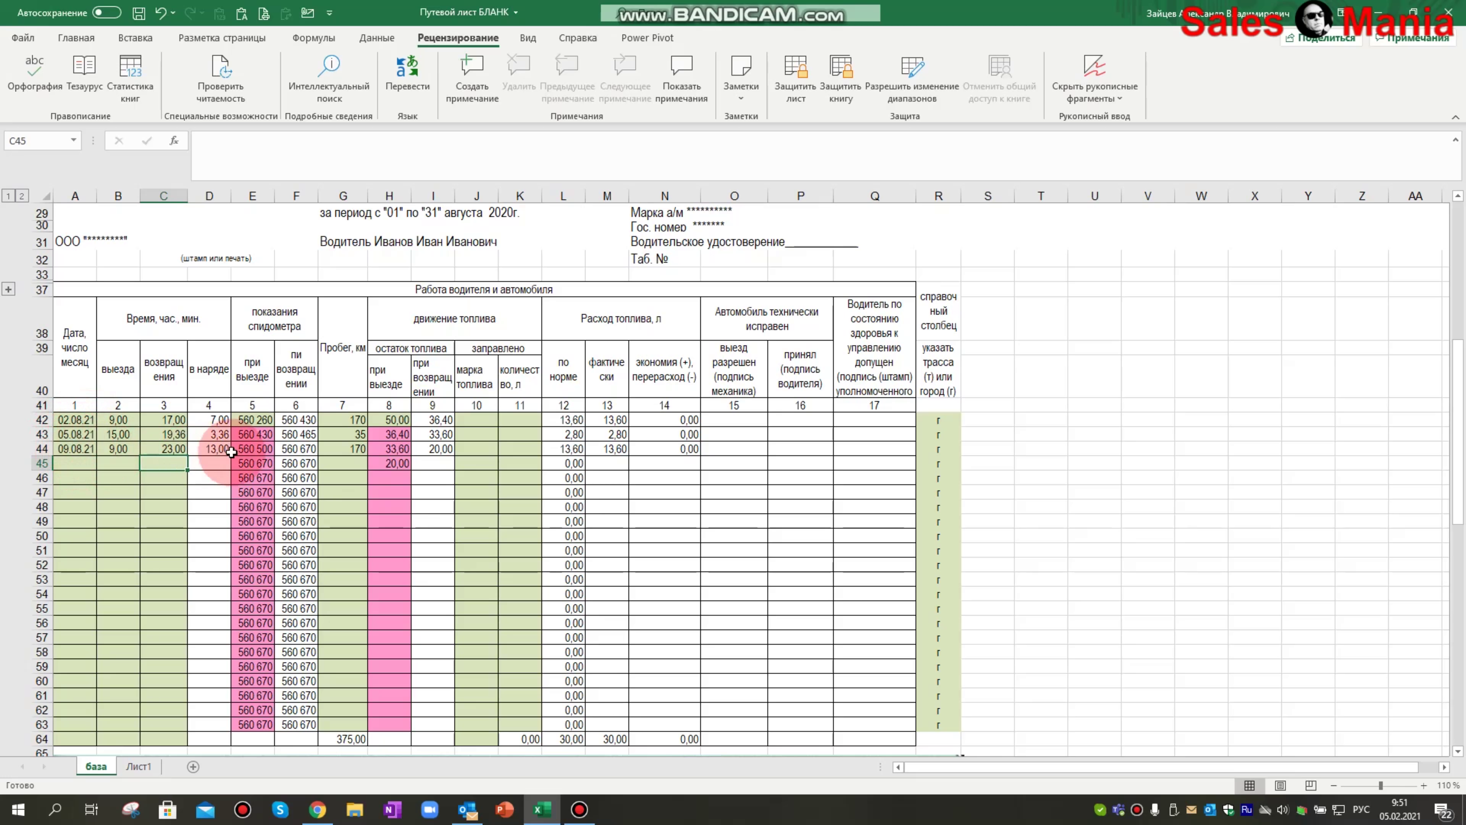
Step: Check how the return fuel balance of row 44 carries over to the departure fuel balance of row 45
{"action": "left_click", "coordinate": [394, 465]}
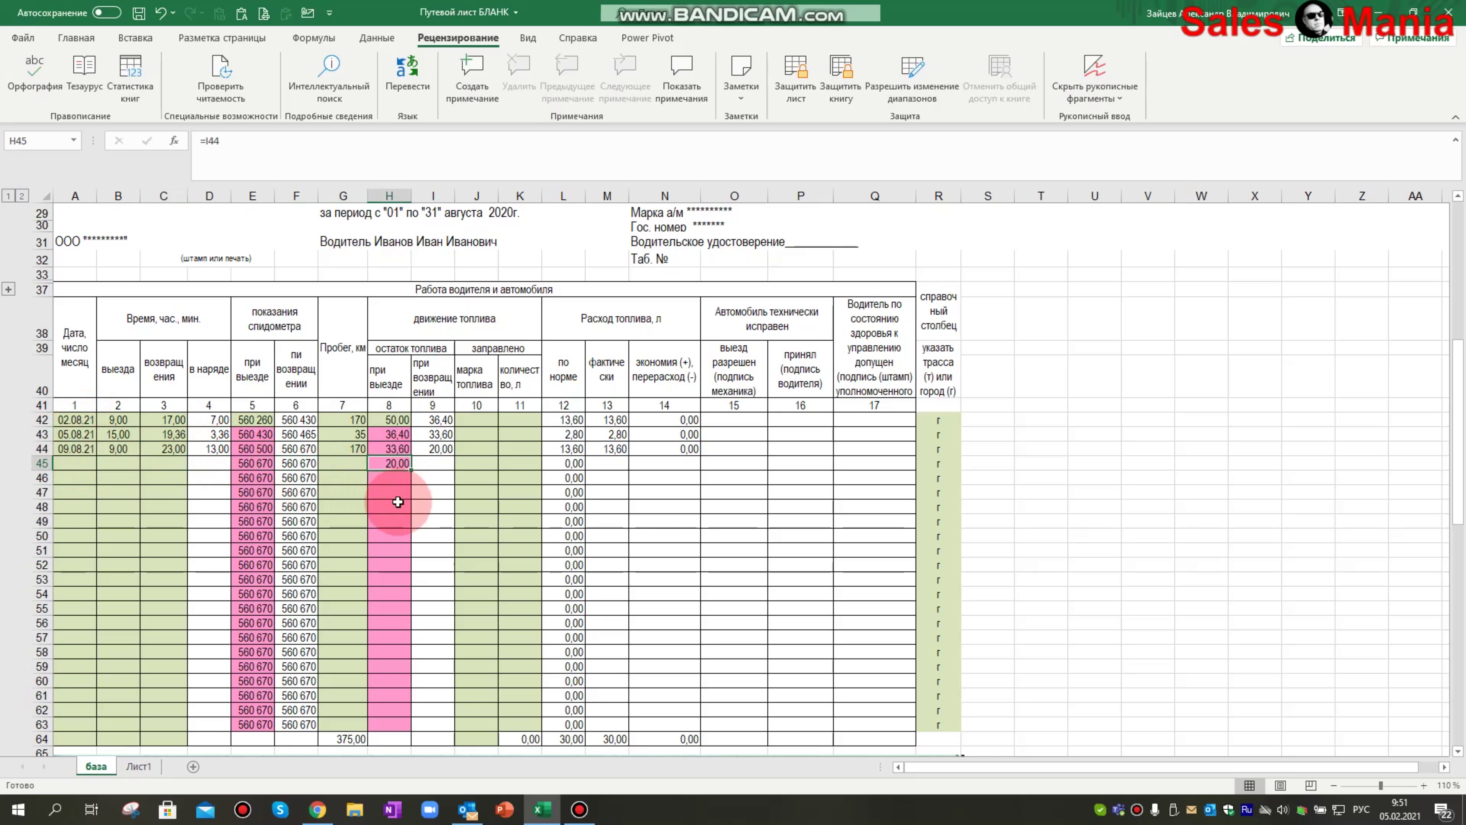
{"action": "left_click", "coordinate": [434, 451]}
{"action": "left_click", "coordinate": [389, 465]}
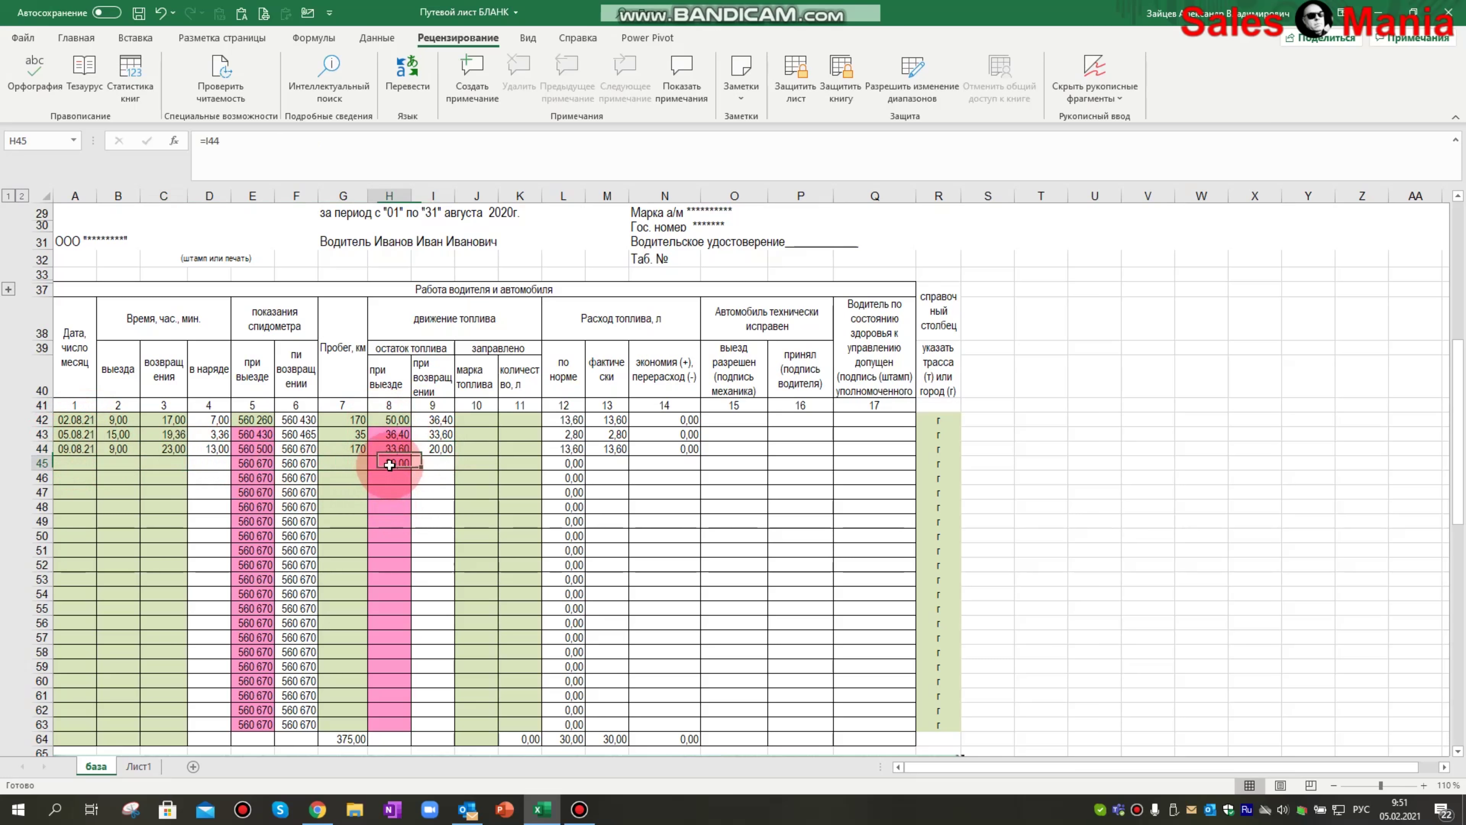
{"action": "left_click", "coordinate": [438, 450]}
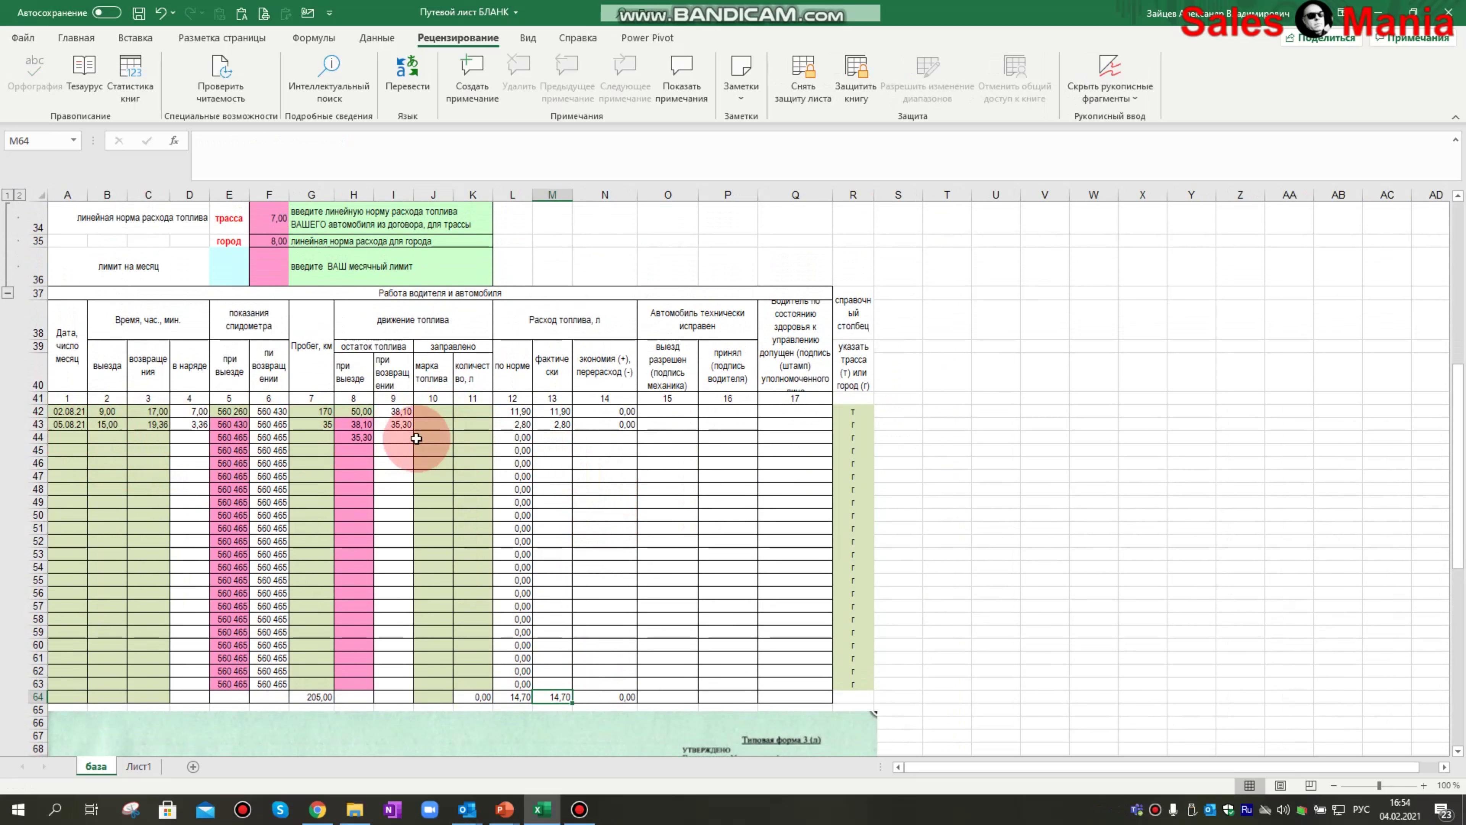
Step: Examine the trip table and the scanned blank ПУТЕВОЙ ЛИСТ form below it, including its column headings and period totals row
{"action": "scroll", "coordinate": [278, 488], "scroll_direction": "down", "scroll_amount": 2}
{"action": "scroll", "coordinate": [281, 490], "scroll_direction": "up", "scroll_amount": 4}
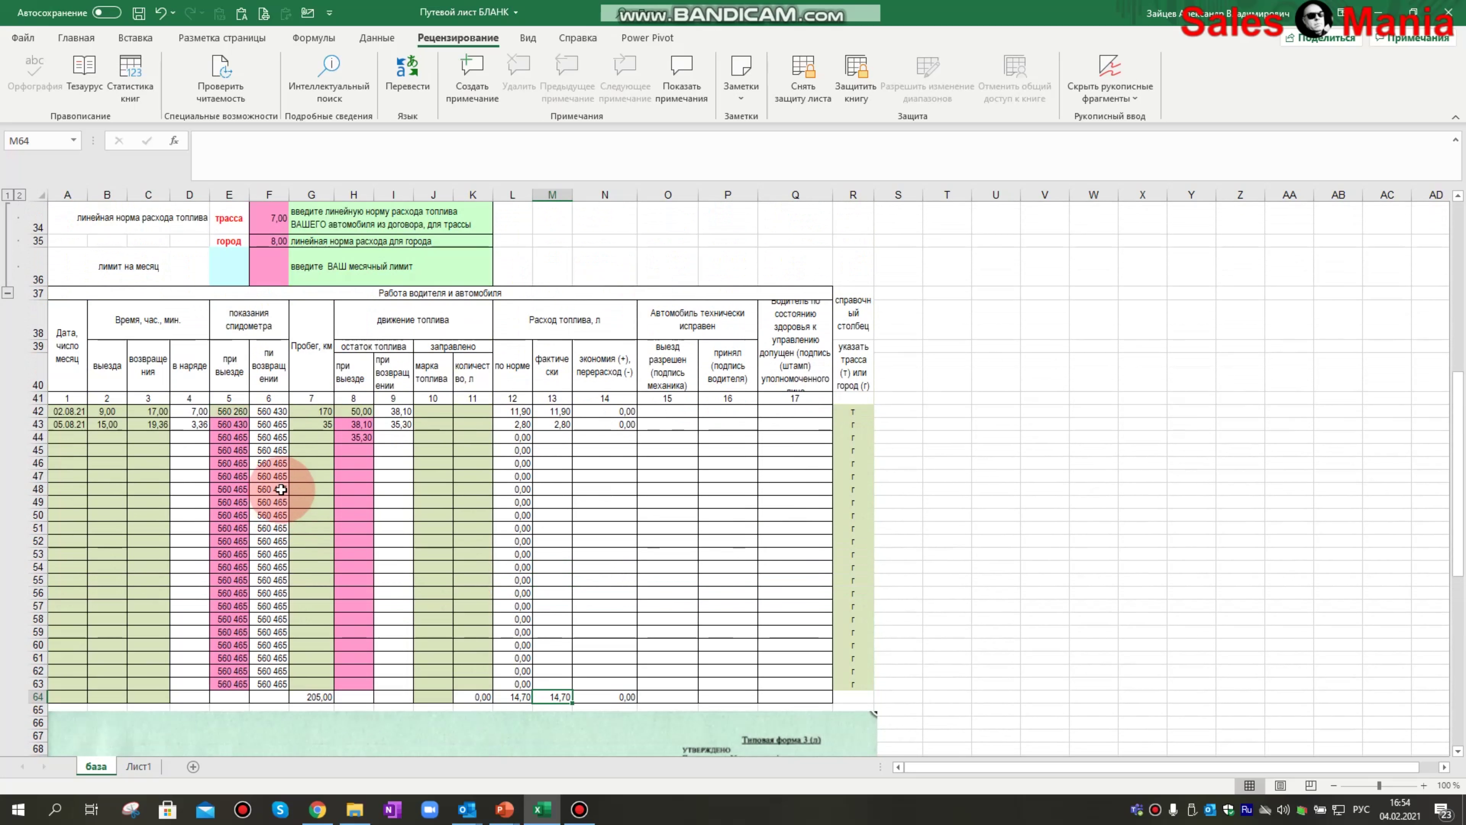
{"action": "scroll", "coordinate": [311, 436], "scroll_direction": "down", "scroll_amount": 2}
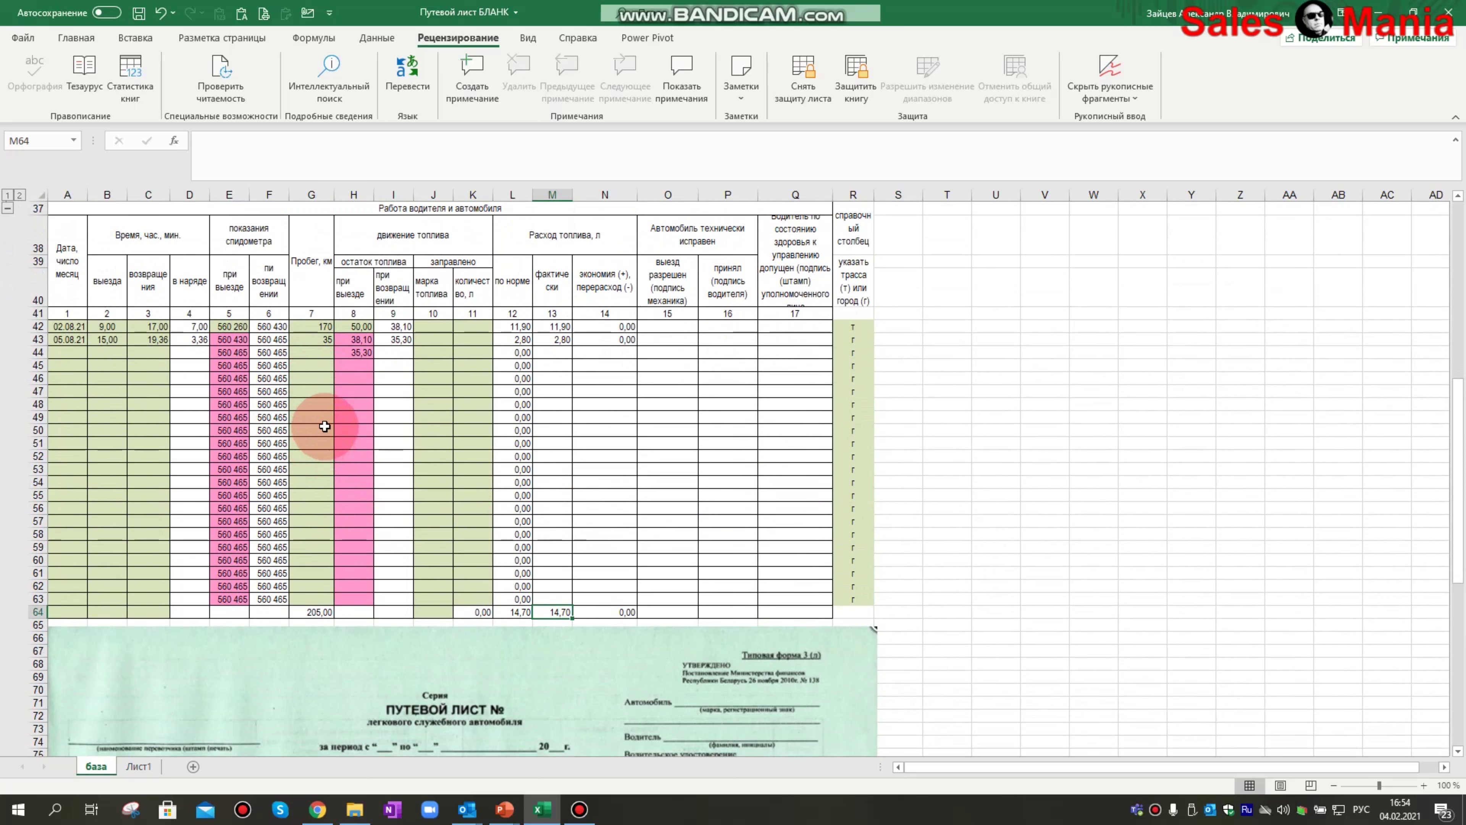
{"action": "scroll", "coordinate": [325, 426], "scroll_direction": "up", "scroll_amount": 2}
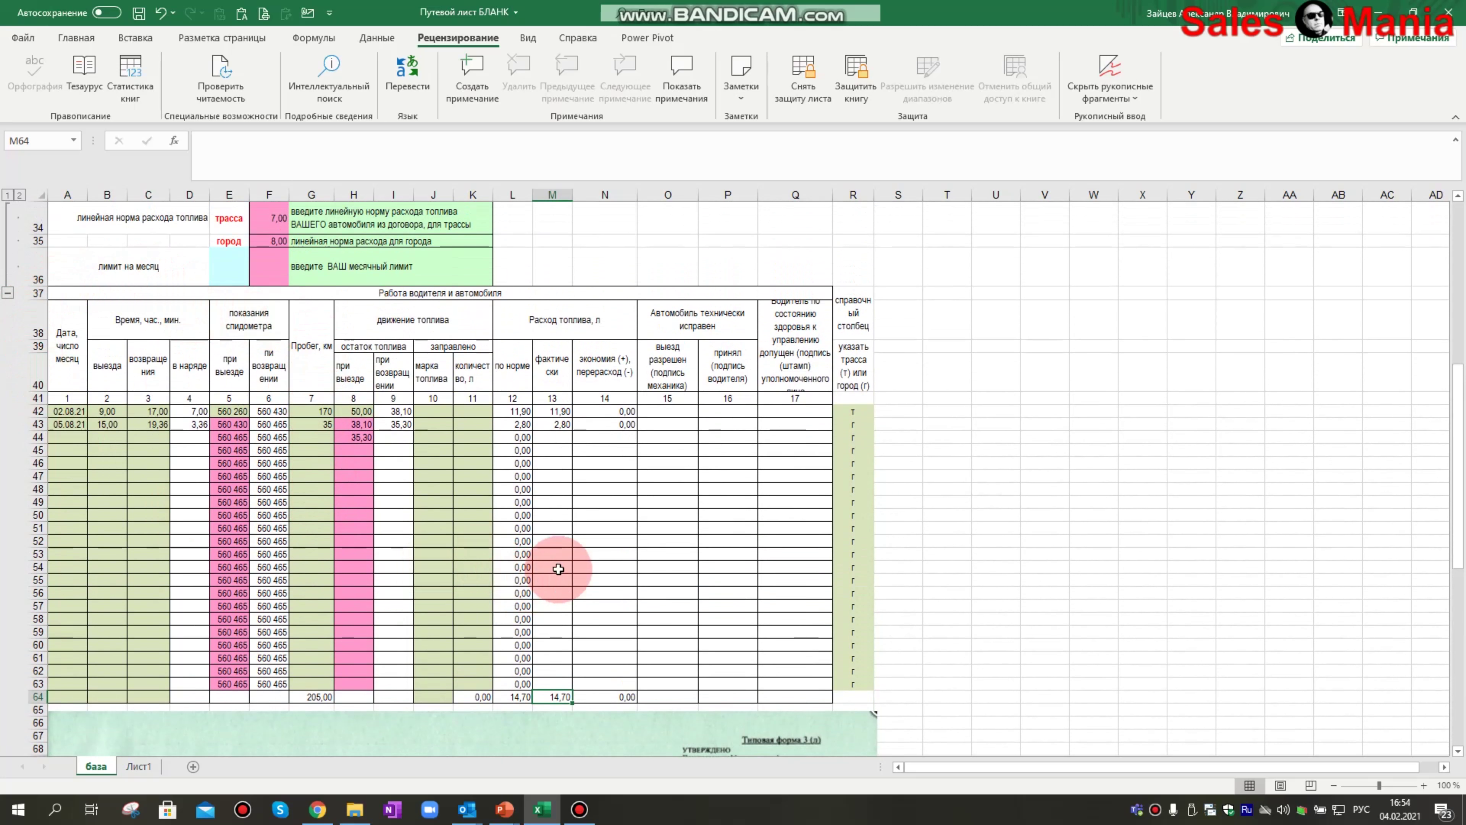
{"action": "scroll", "coordinate": [556, 573], "scroll_direction": "down", "scroll_amount": 6}
{"action": "scroll", "coordinate": [557, 568], "scroll_direction": "down", "scroll_amount": 3}
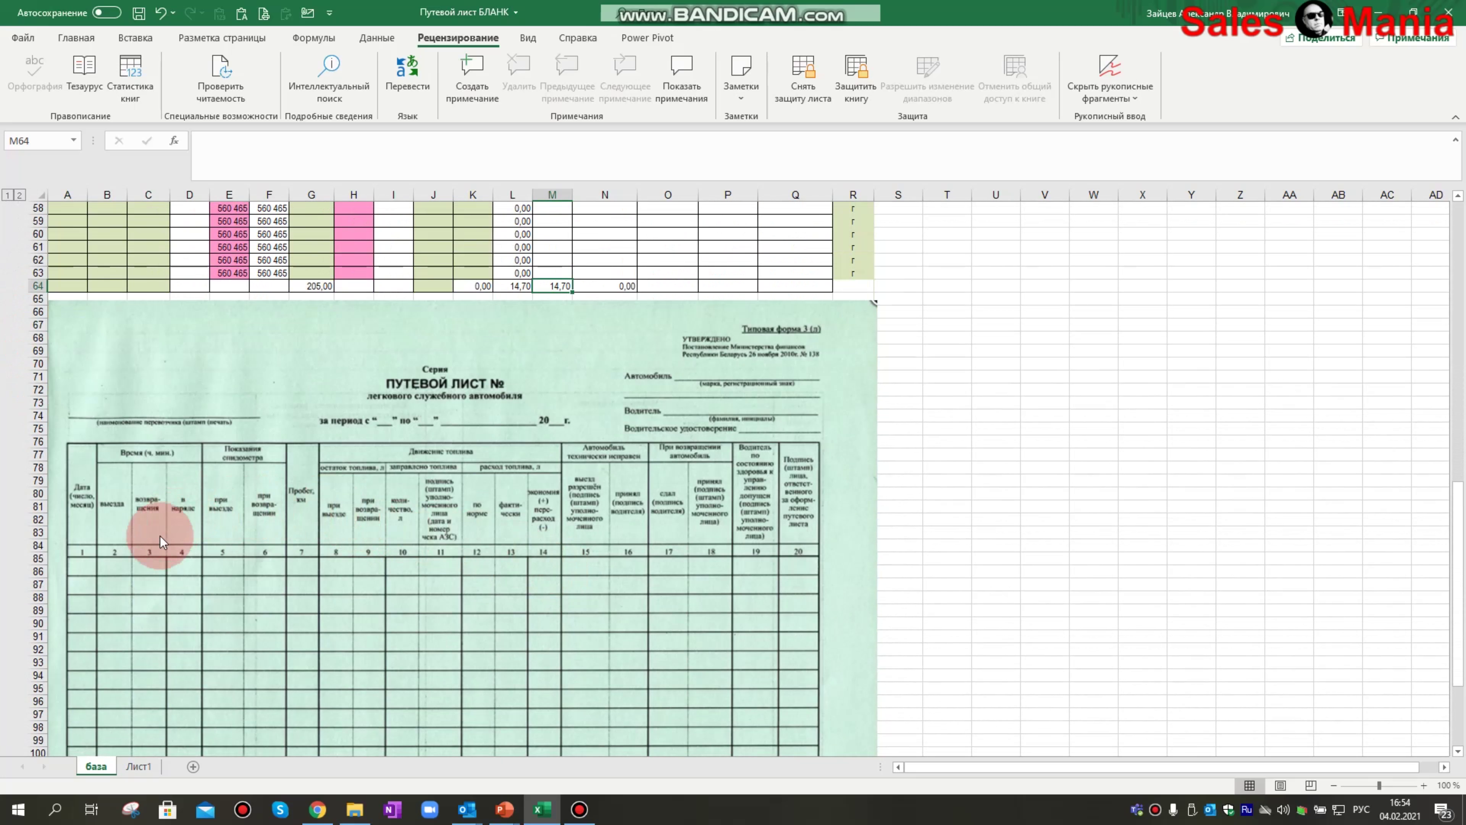
{"action": "scroll", "coordinate": [524, 488], "scroll_direction": "down", "scroll_amount": 1}
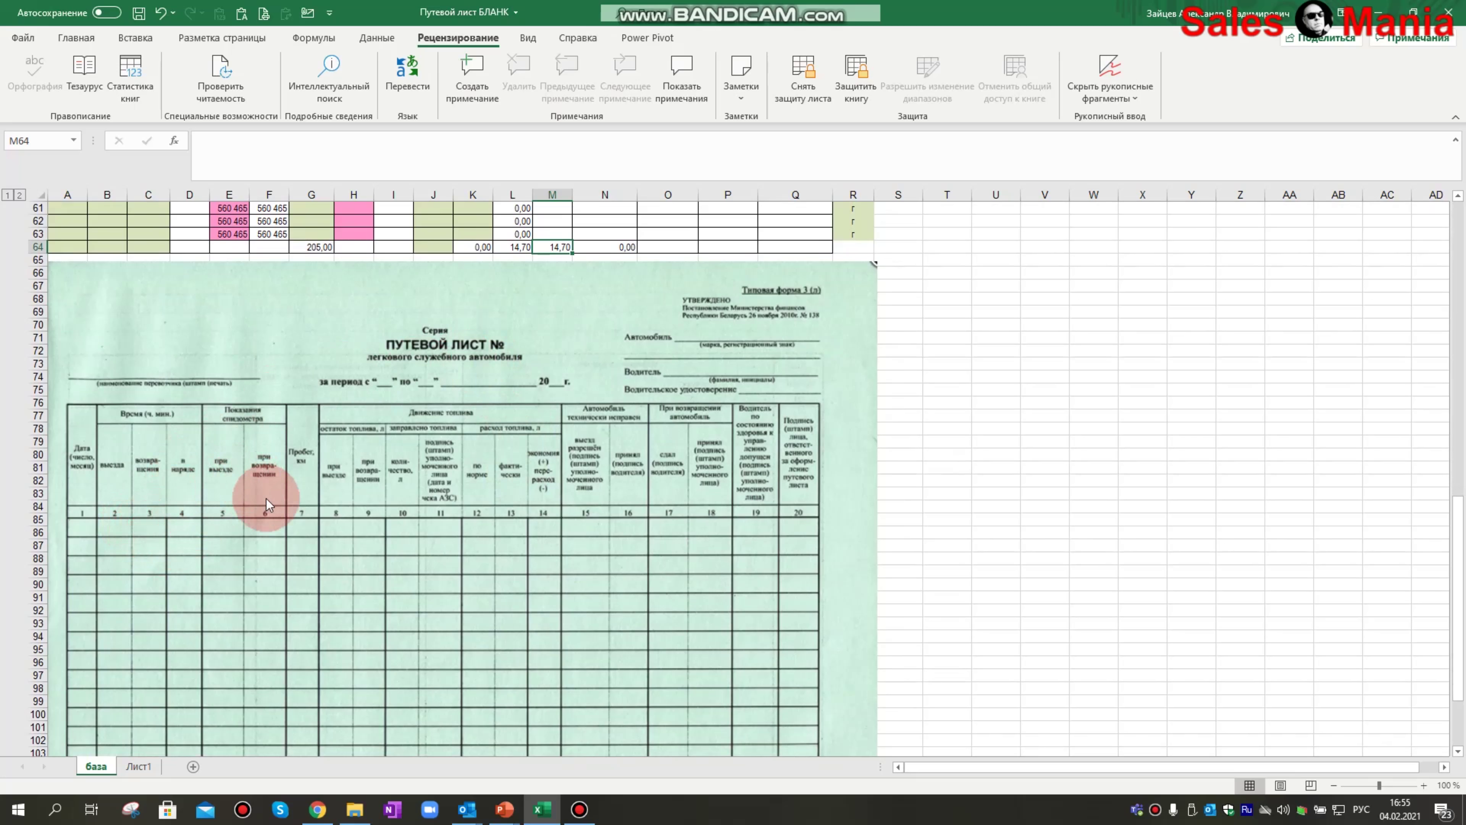
{"action": "scroll", "coordinate": [266, 498], "scroll_direction": "up", "scroll_amount": 1}
{"action": "scroll", "coordinate": [385, 362], "scroll_direction": "up", "scroll_amount": 5}
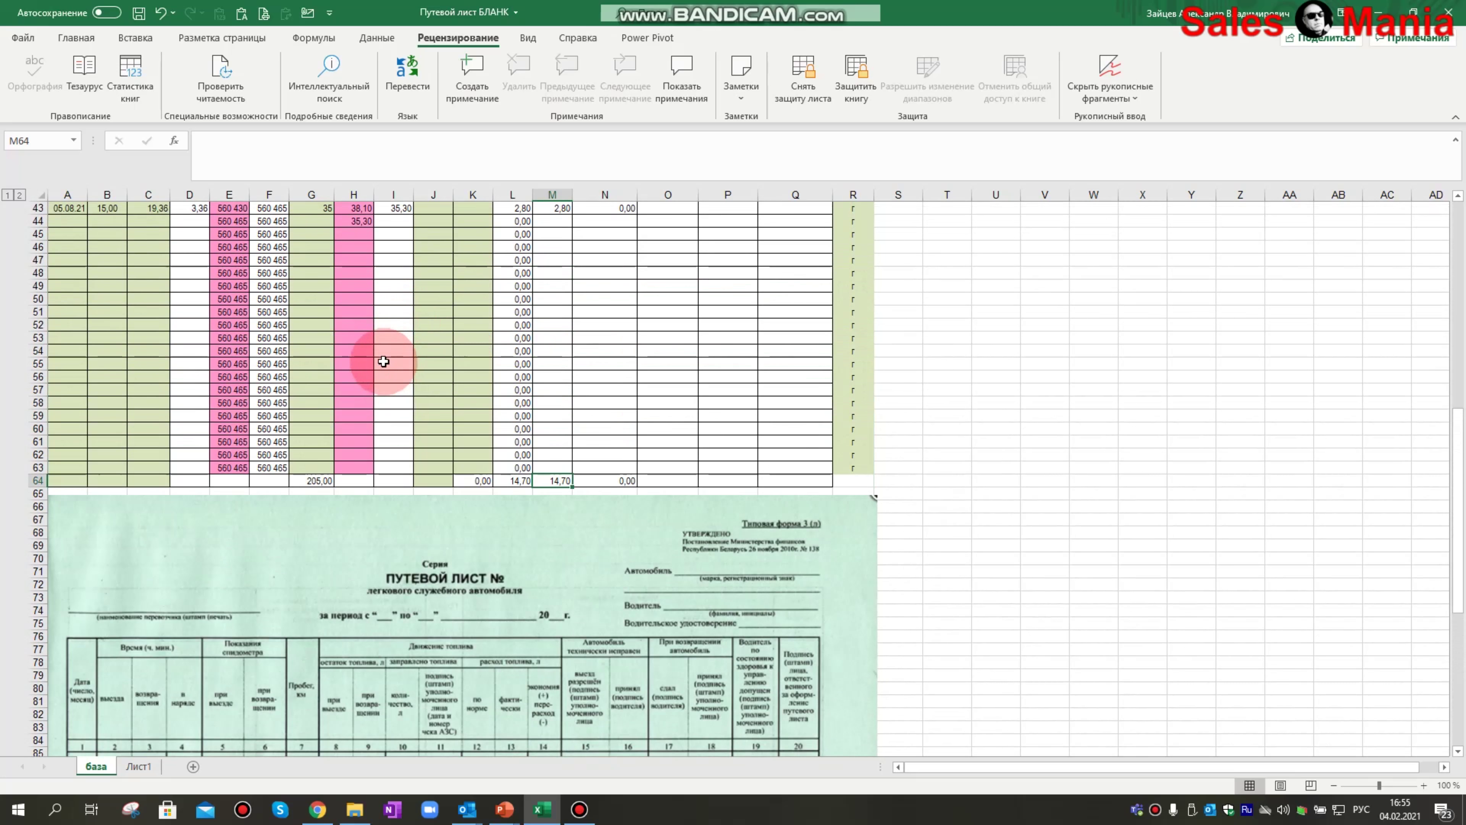
{"action": "scroll", "coordinate": [311, 432], "scroll_direction": "down", "scroll_amount": 3}
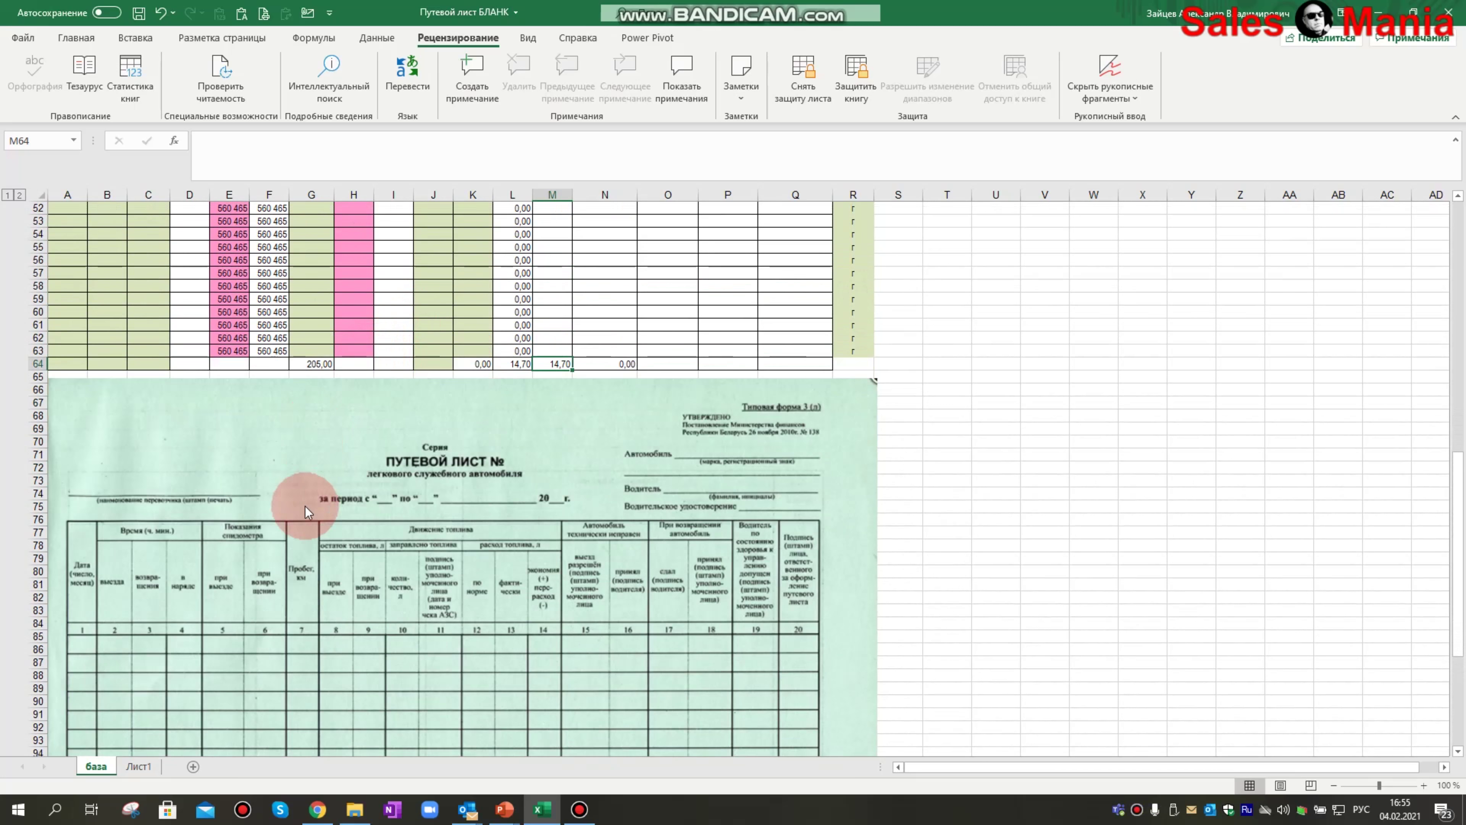
{"action": "scroll", "coordinate": [305, 507], "scroll_direction": "down", "scroll_amount": 5}
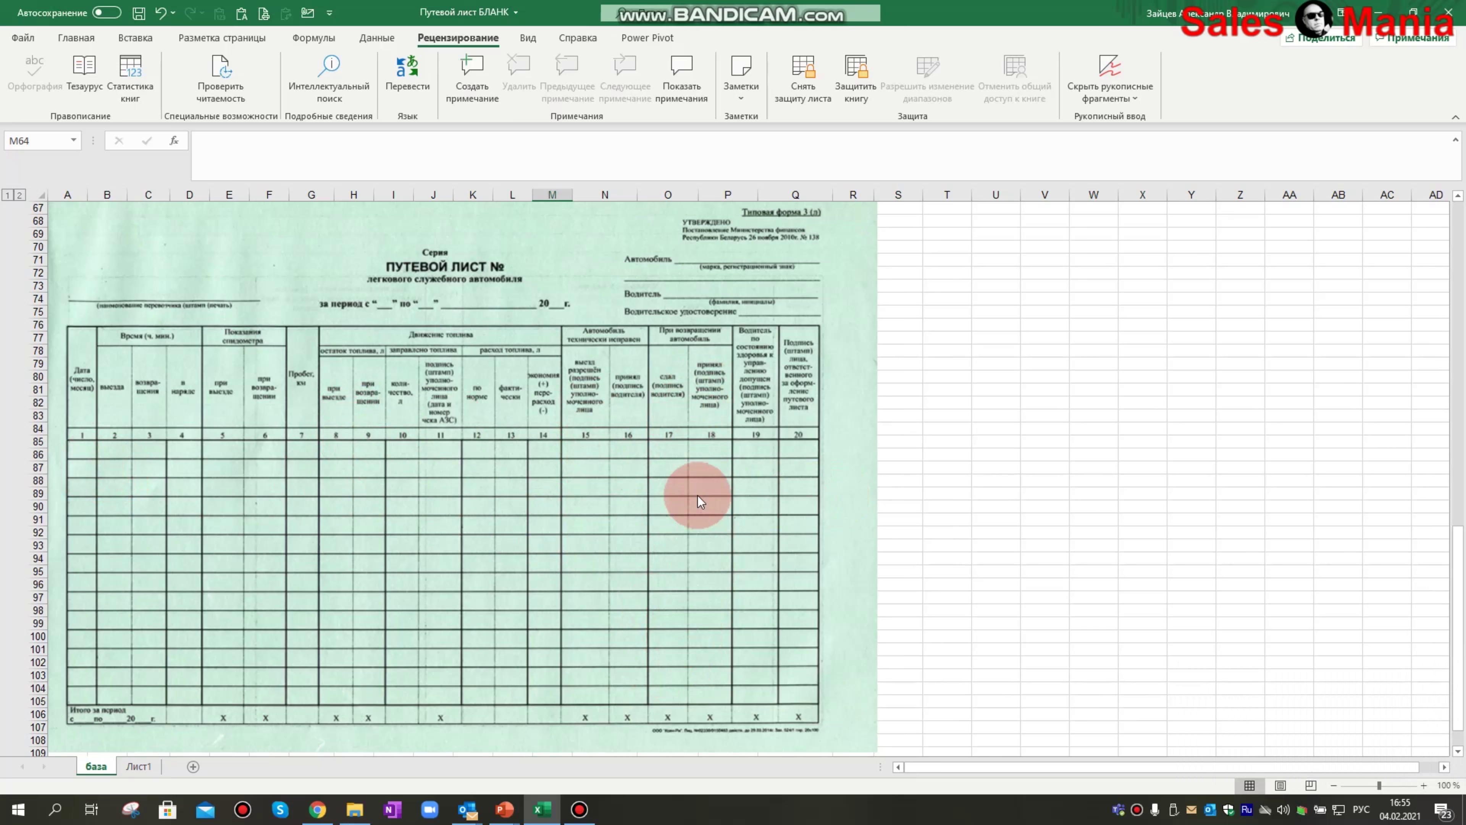
Step: Compare the filled rows and column numbering of the trip table with the columns of the scanned paper waybill form
{"action": "scroll", "coordinate": [697, 495], "scroll_direction": "up", "scroll_amount": 9}
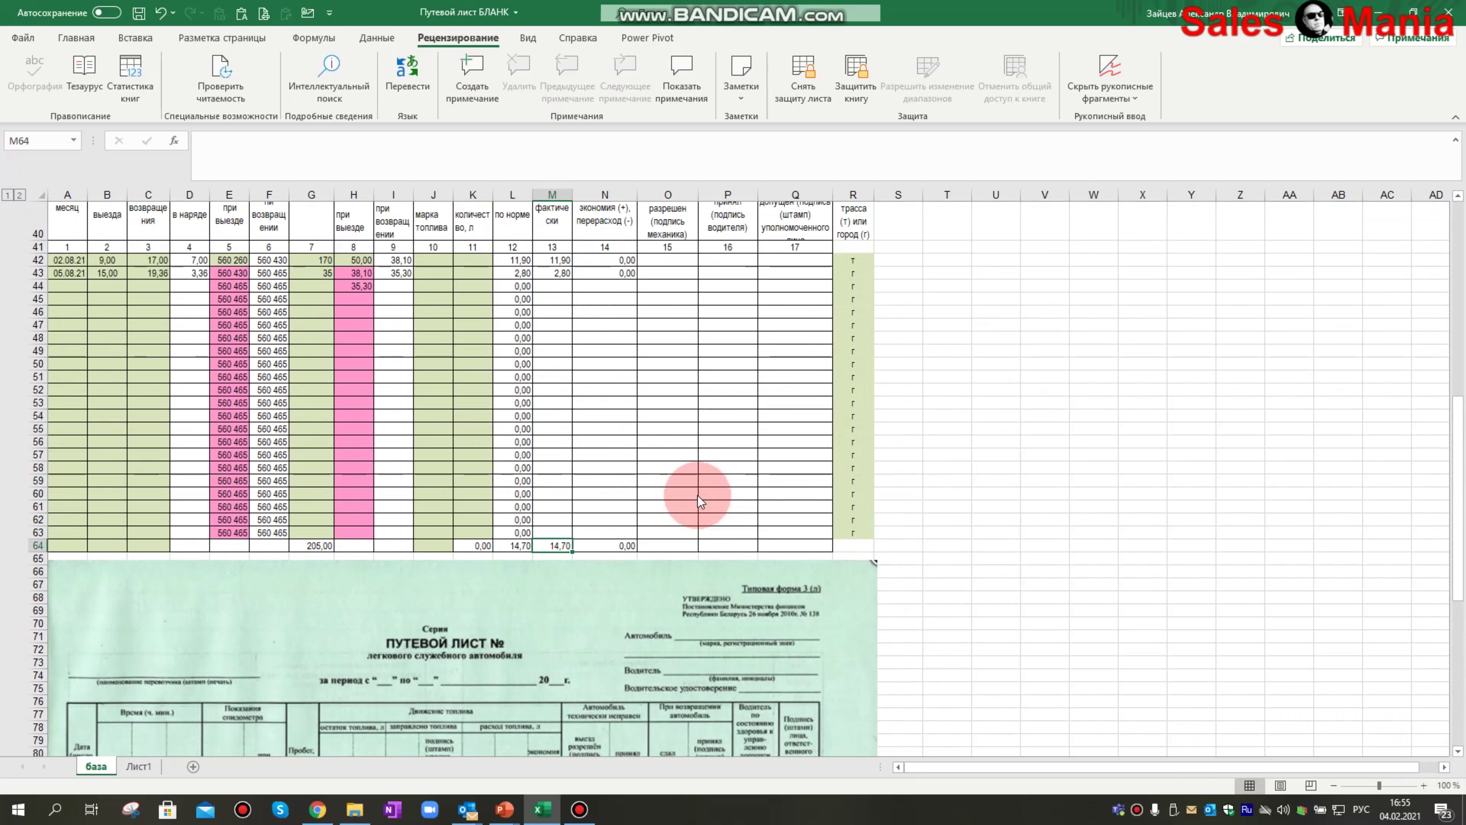
{"action": "scroll", "coordinate": [697, 495], "scroll_direction": "up", "scroll_amount": 2}
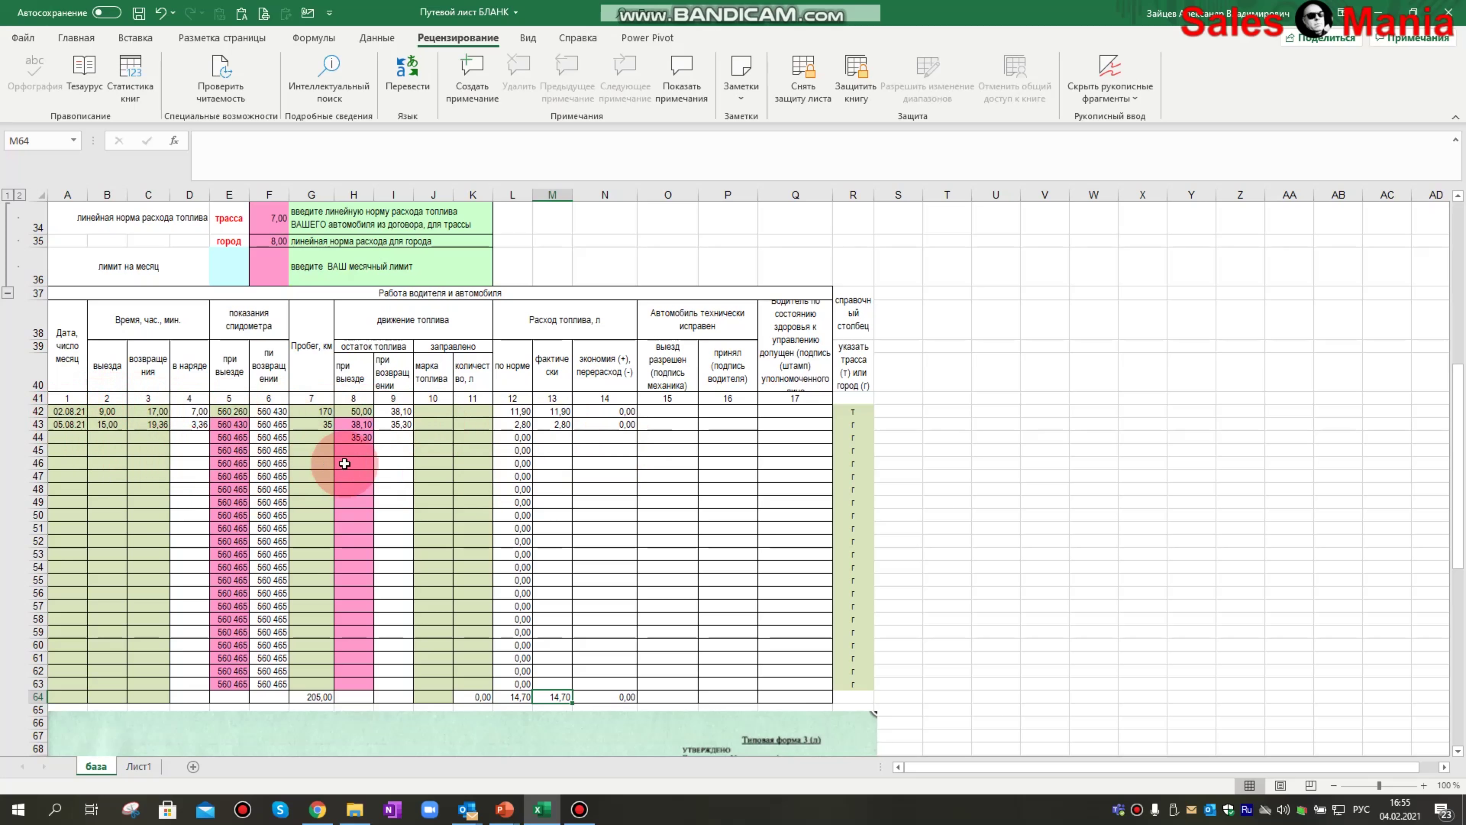
{"action": "scroll", "coordinate": [370, 459], "scroll_direction": "down", "scroll_amount": 6}
{"action": "scroll", "coordinate": [271, 375], "scroll_direction": "up", "scroll_amount": 4}
{"action": "scroll", "coordinate": [258, 369], "scroll_direction": "down", "scroll_amount": 5}
{"action": "scroll", "coordinate": [145, 337], "scroll_direction": "up", "scroll_amount": 4}
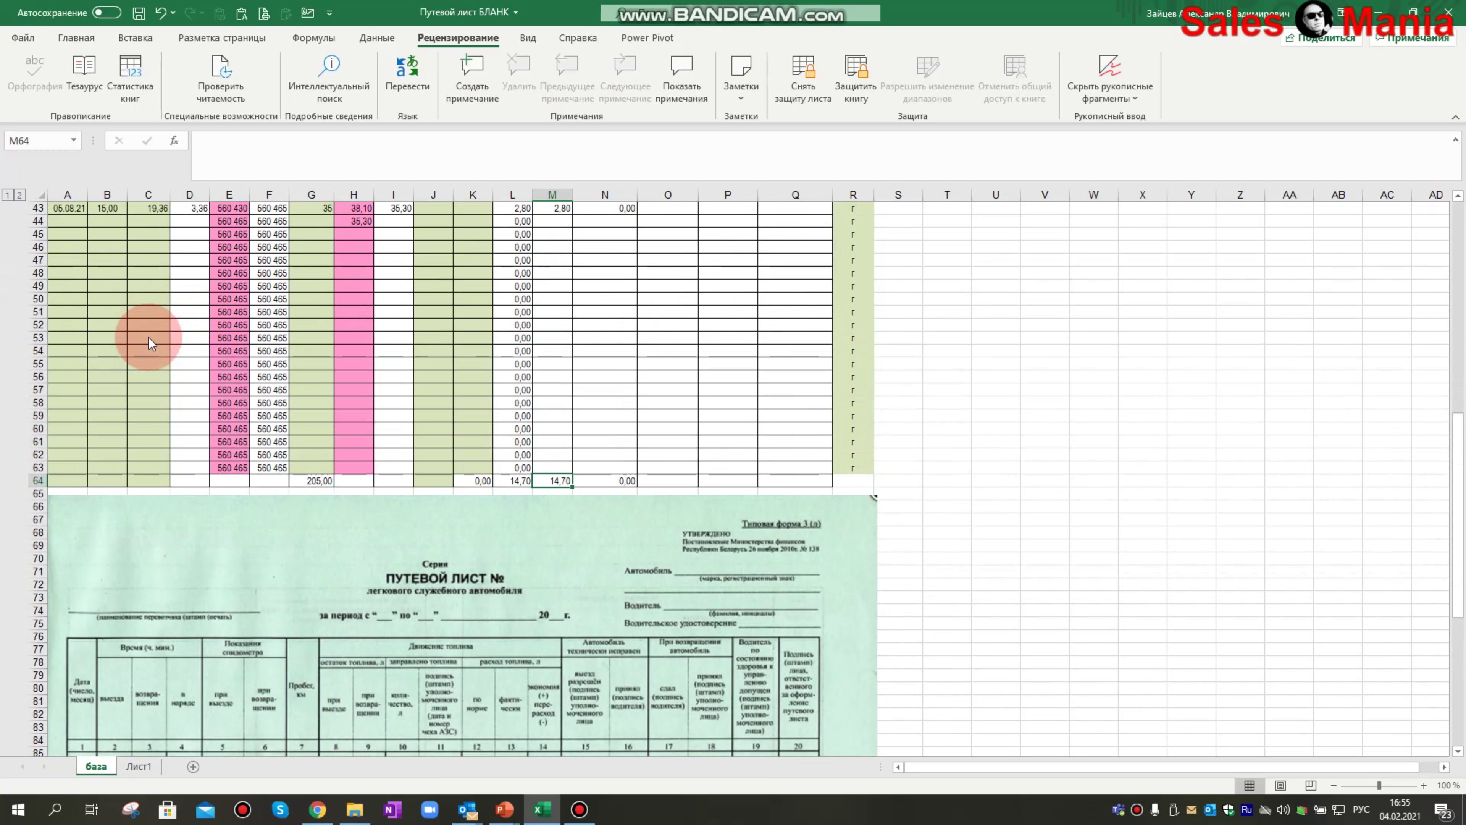
{"action": "scroll", "coordinate": [139, 307], "scroll_direction": "up", "scroll_amount": 3}
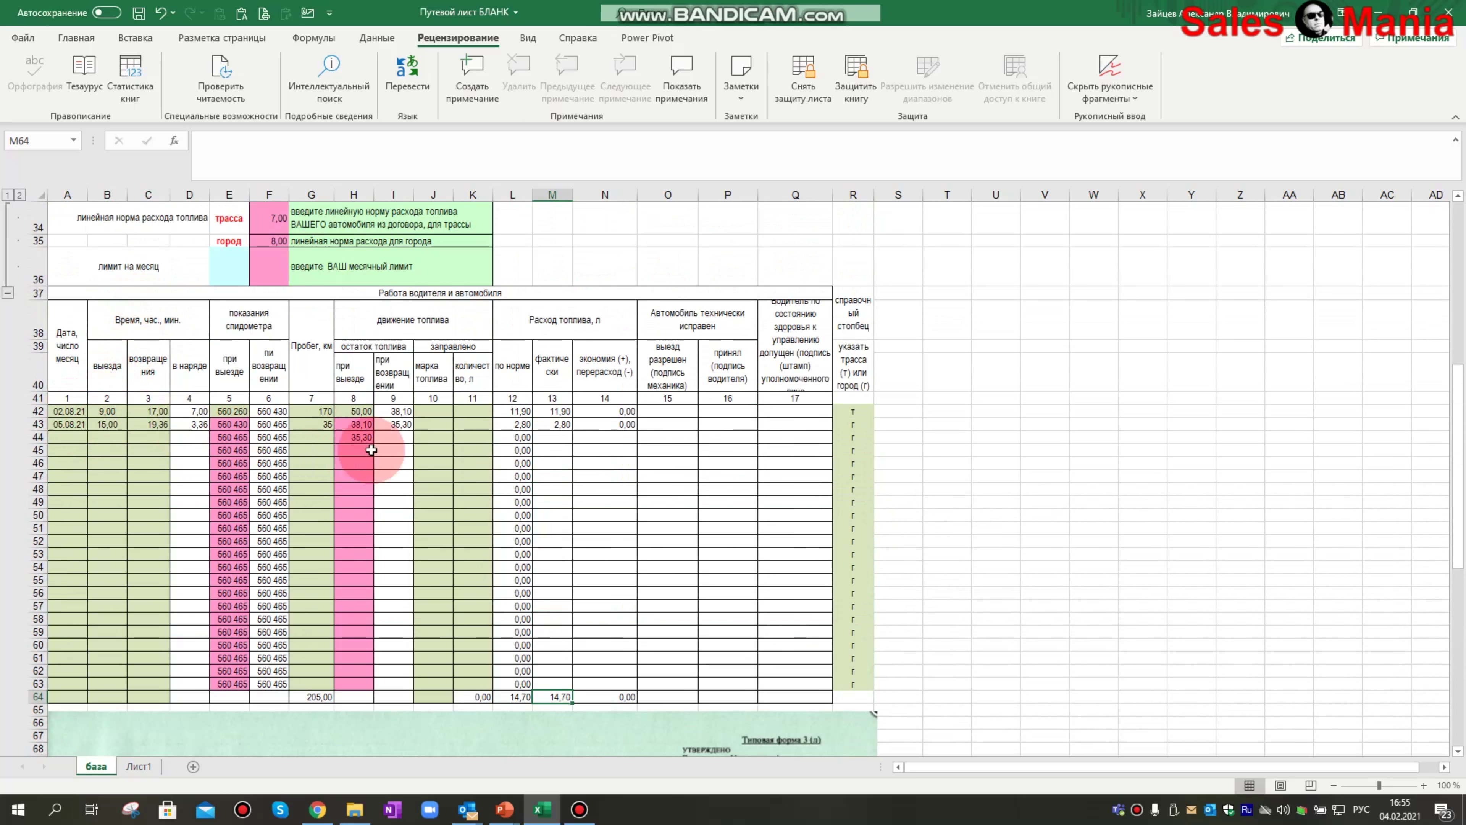
{"action": "scroll", "coordinate": [357, 520], "scroll_direction": "down", "scroll_amount": 9}
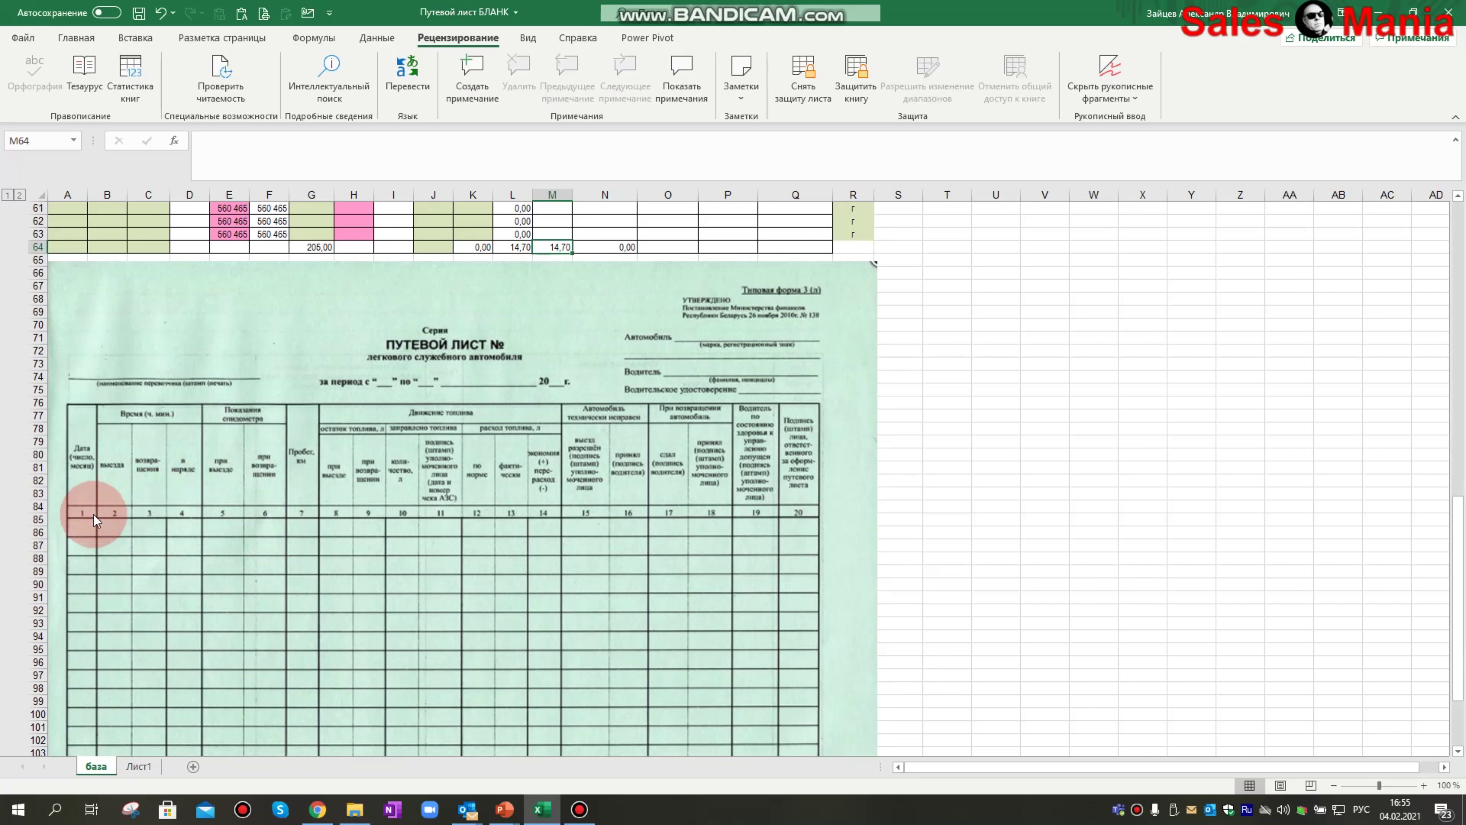
{"action": "scroll", "coordinate": [486, 573], "scroll_direction": "down", "scroll_amount": 2}
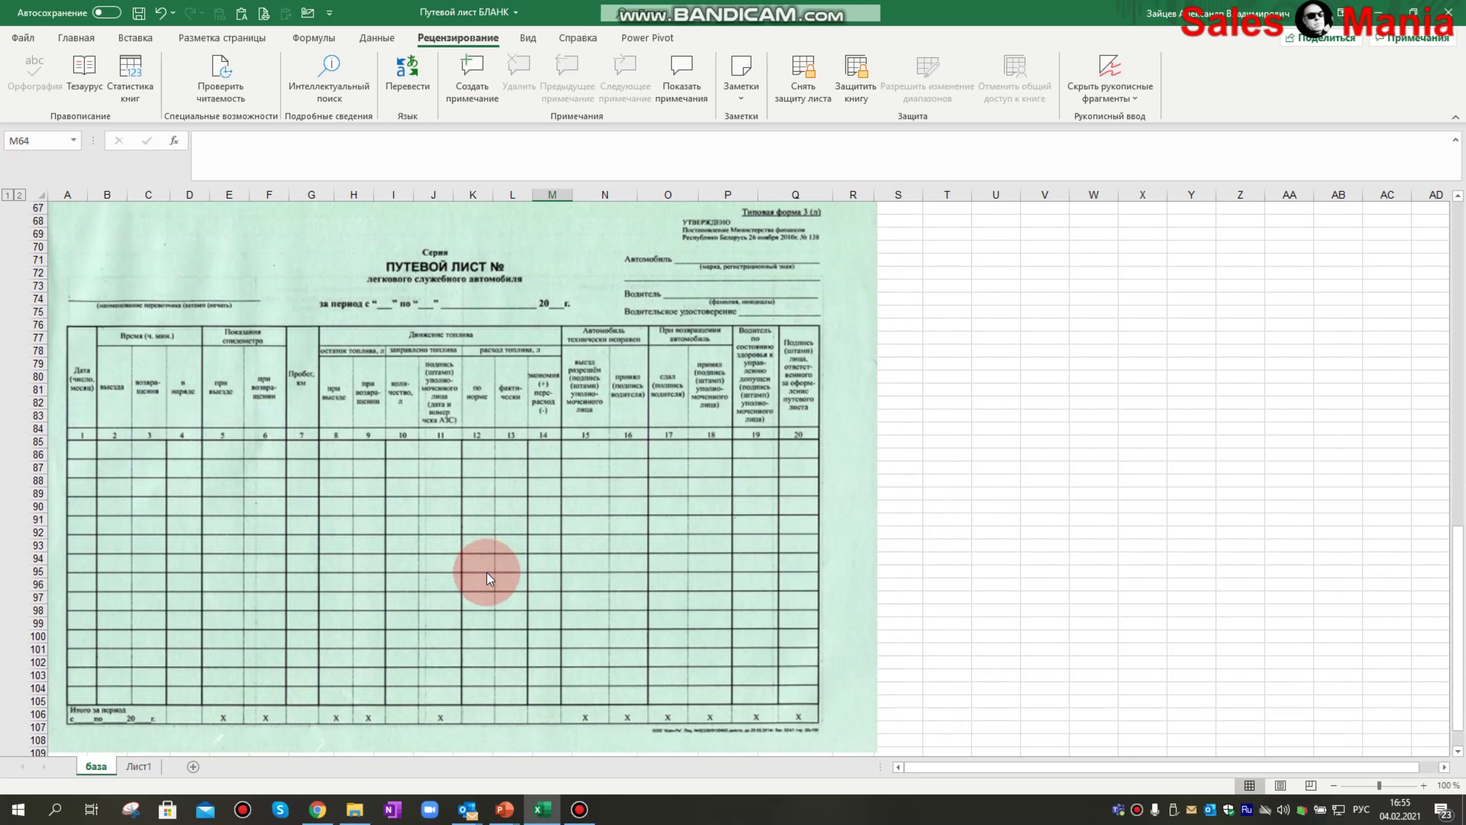